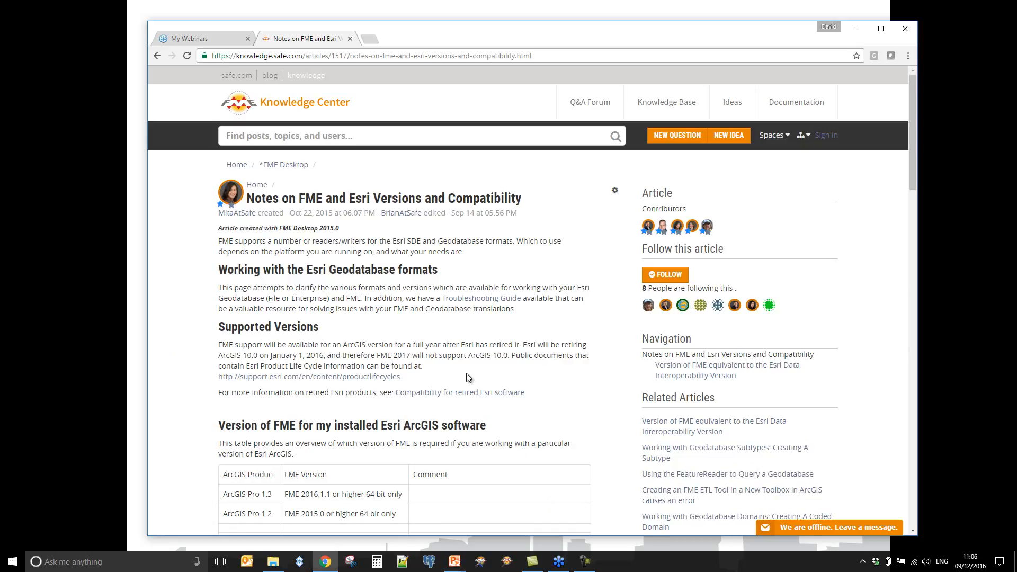
- Read the article on FME and Esri version compatibility, including its version, format and ArcSDE tables, and minimise the browser
scroll(471, 371, "down", 1)
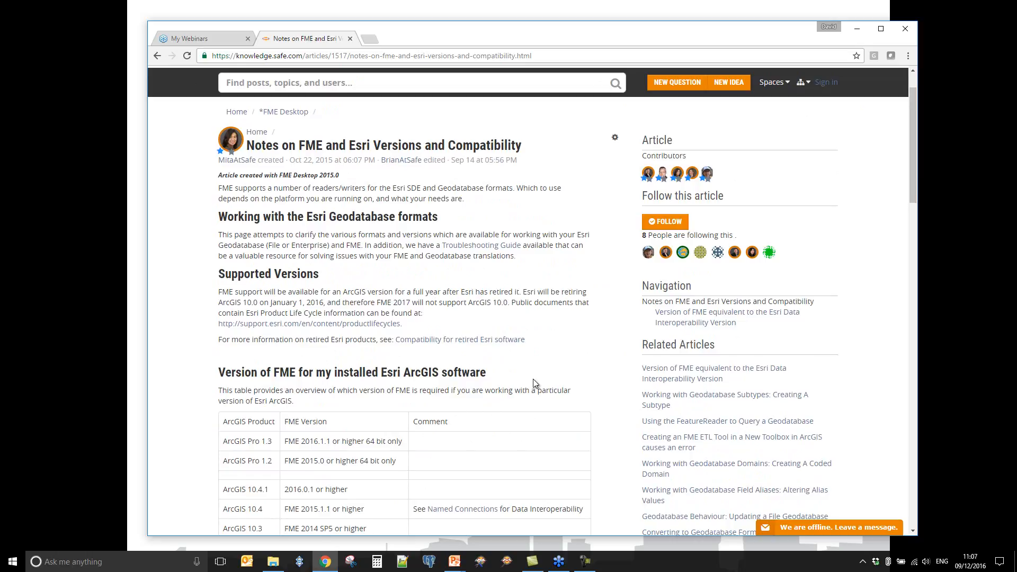
scroll(560, 408, "down", 2)
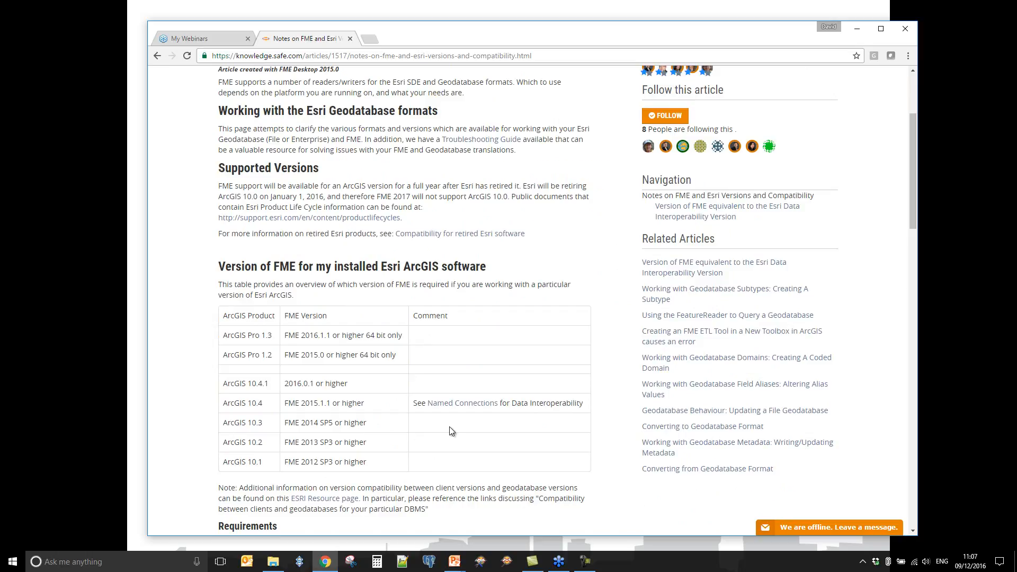
scroll(449, 427, "down", 2)
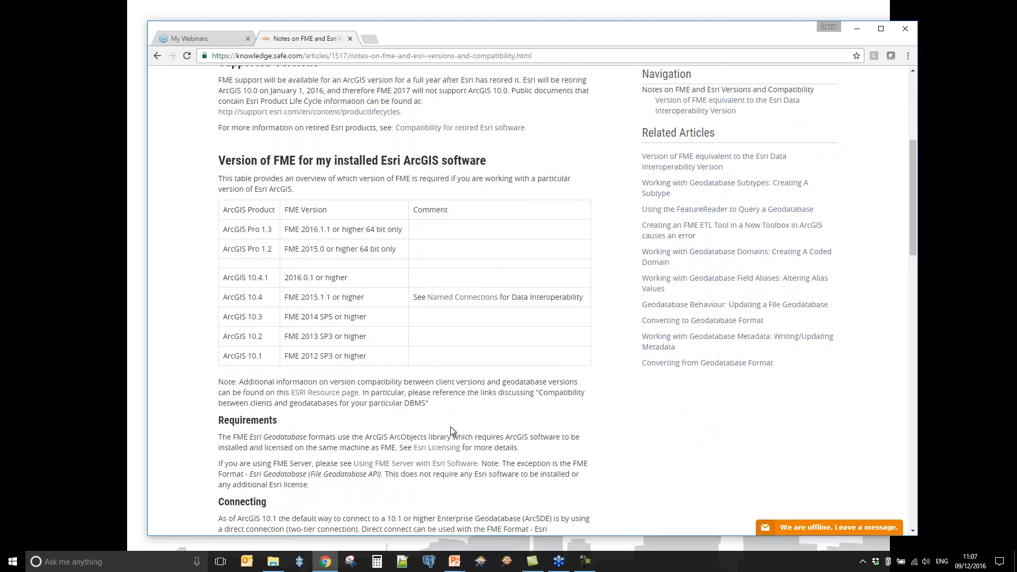
scroll(450, 428, "down", 6)
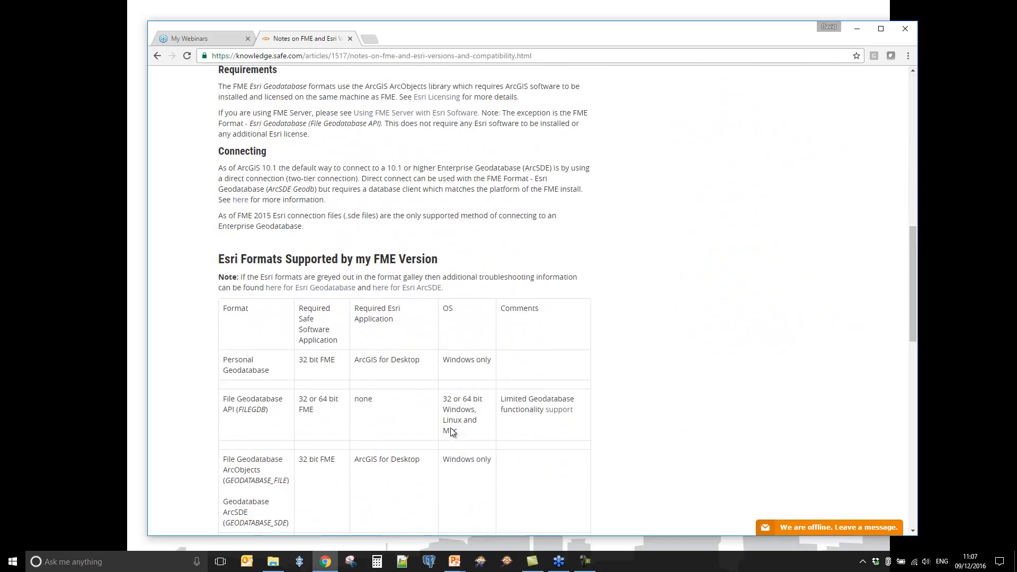
scroll(450, 428, "down", 1)
scroll(452, 428, "down", 1)
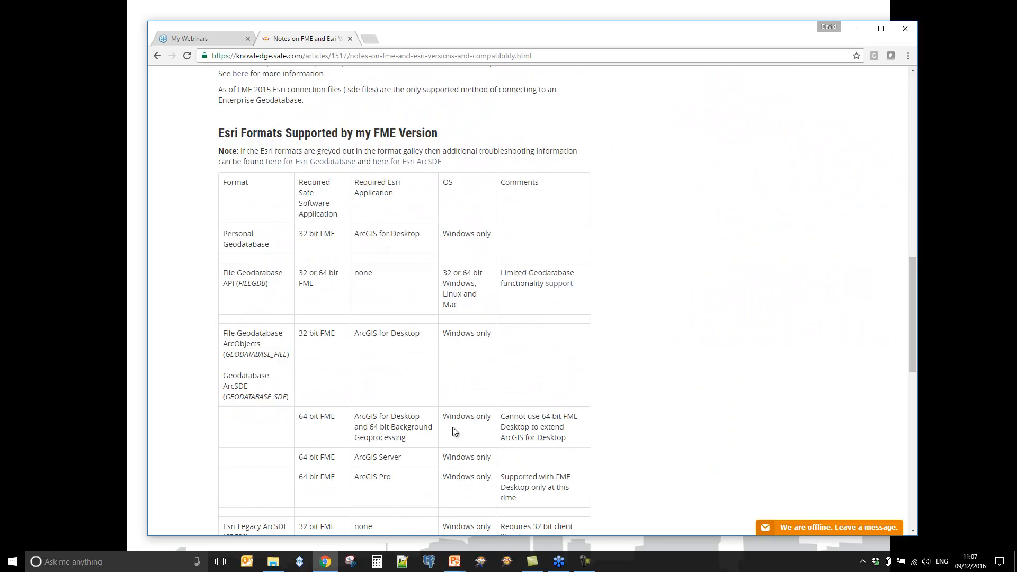
scroll(452, 427, "down", 6)
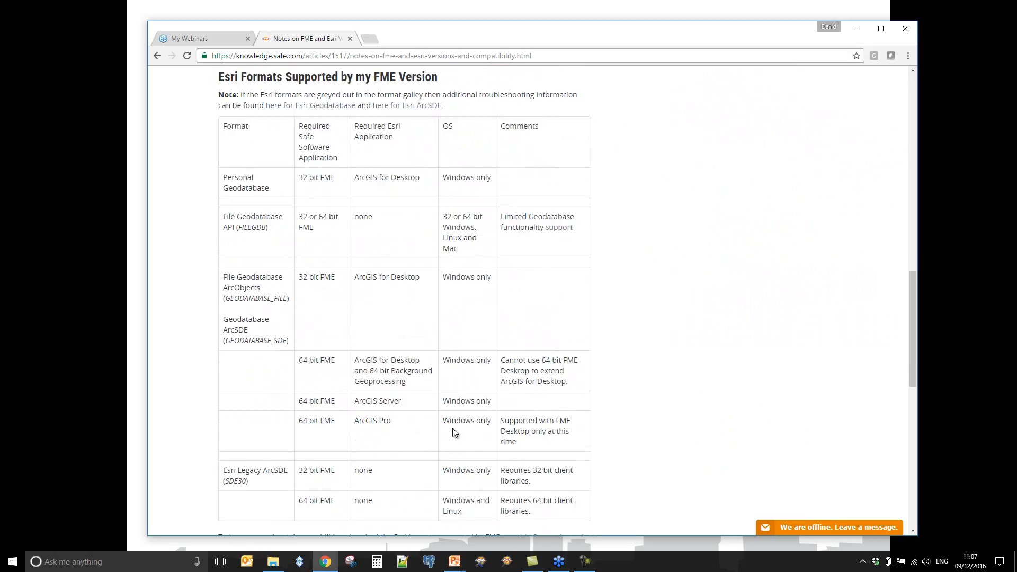
scroll(452, 428, "down", 2)
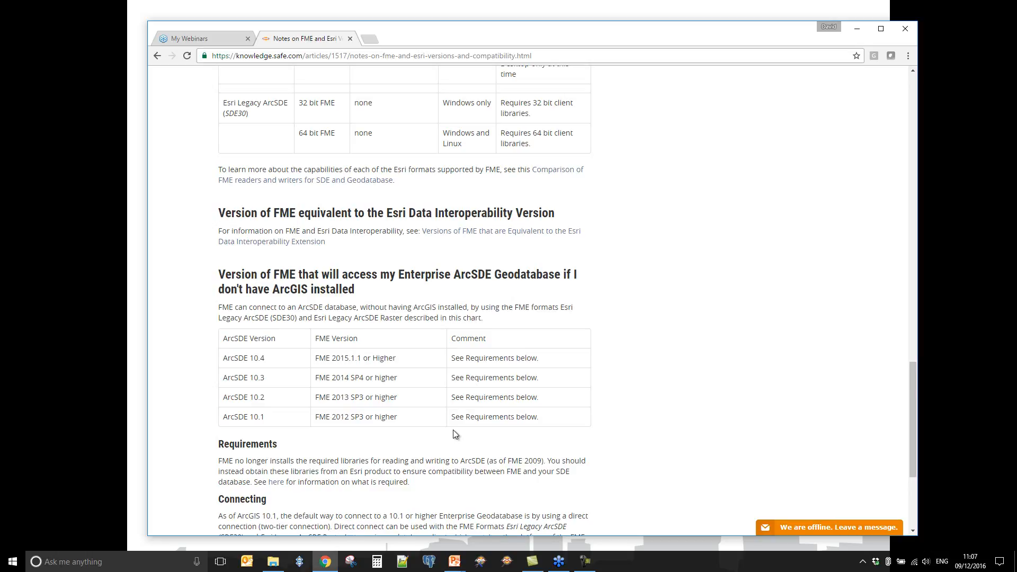
scroll(453, 435, "down", 3)
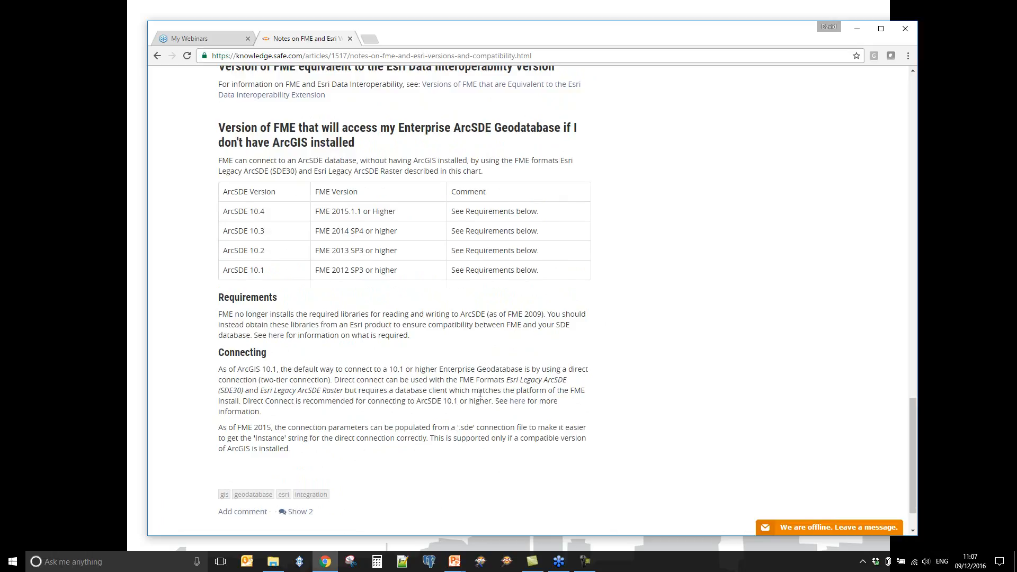
scroll(480, 393, "up", 2)
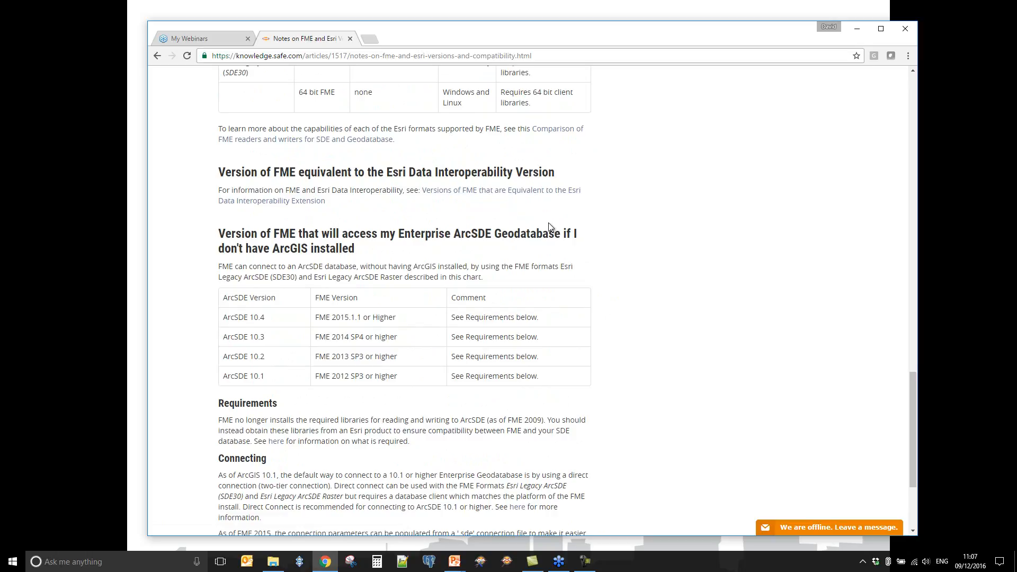
scroll(579, 306, "up", 15)
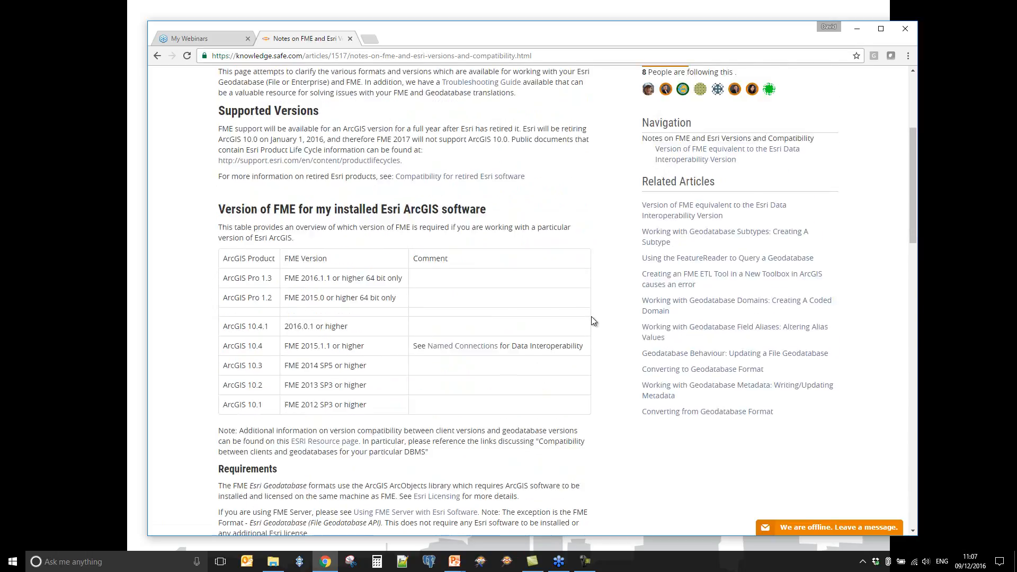
scroll(588, 315, "up", 4)
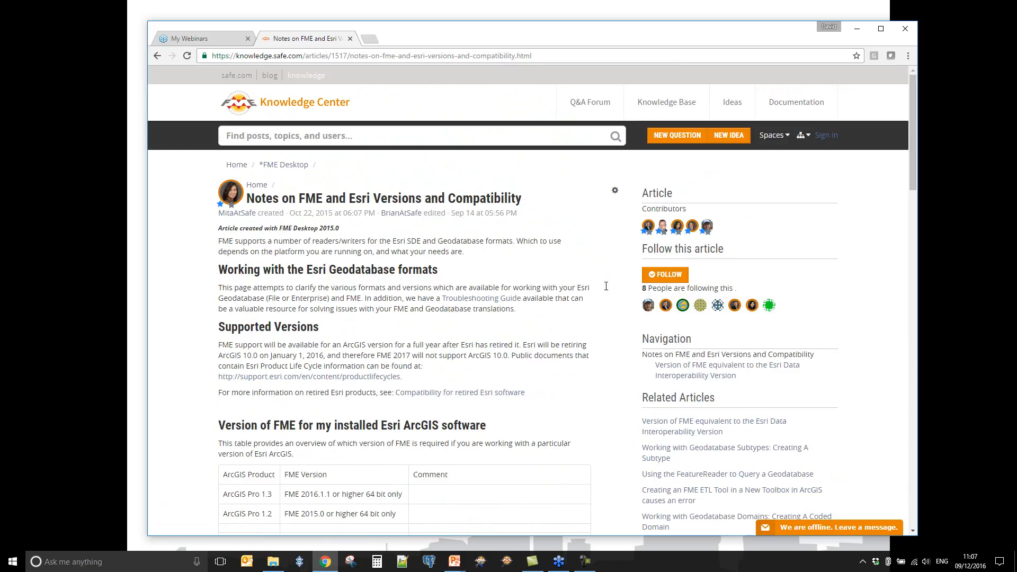
left_click(857, 28)
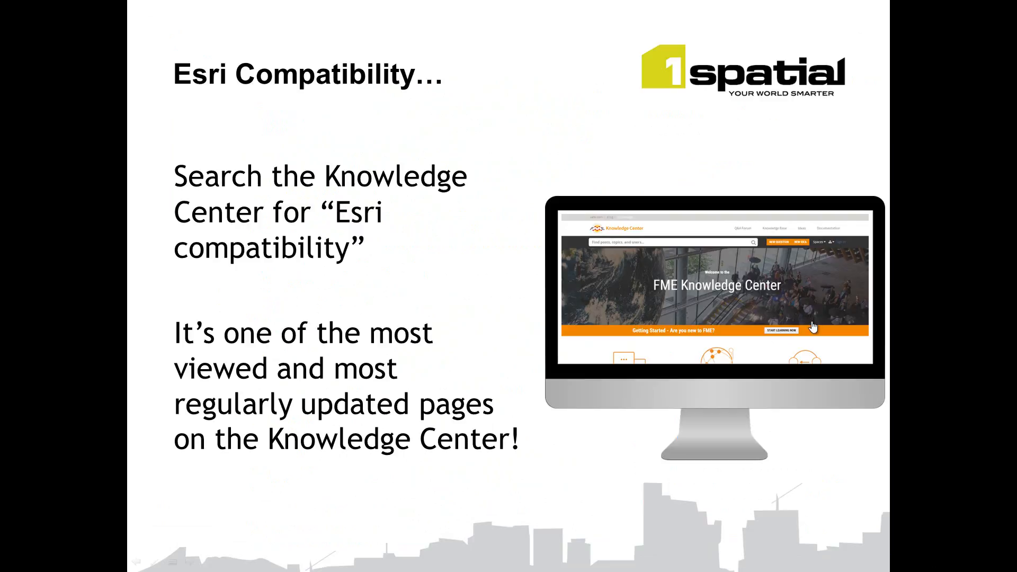
- Switch to FME Workbench and check its edition, build and platform in the About information, closing it when done
left_click(521, 491)
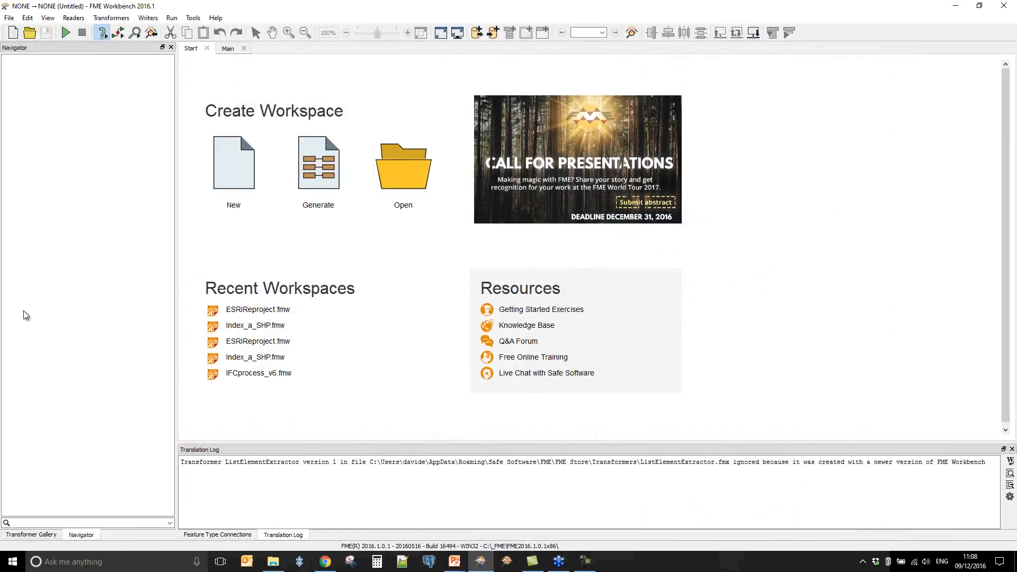
left_click(216, 19)
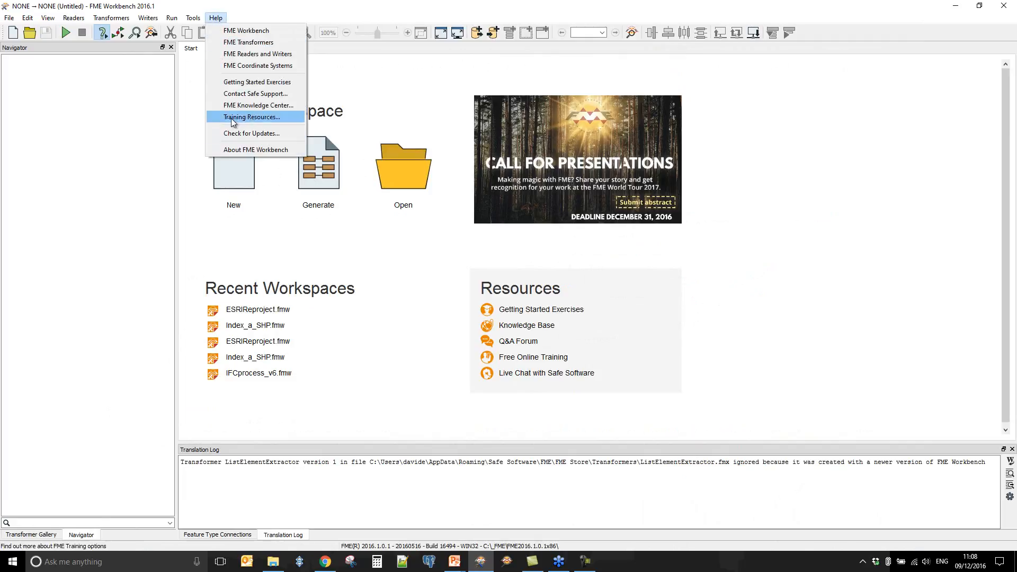
left_click(239, 149)
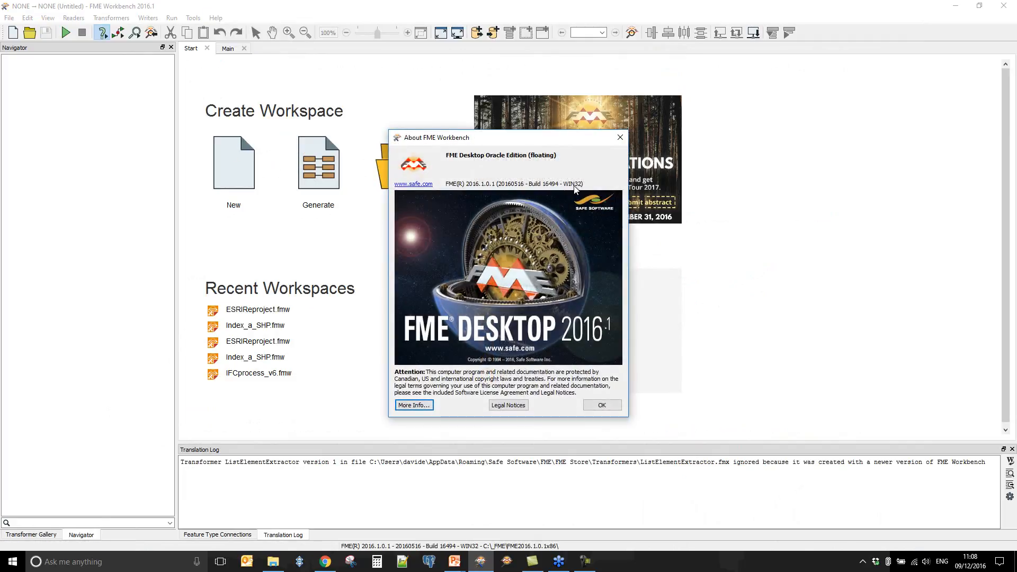
left_click(620, 139)
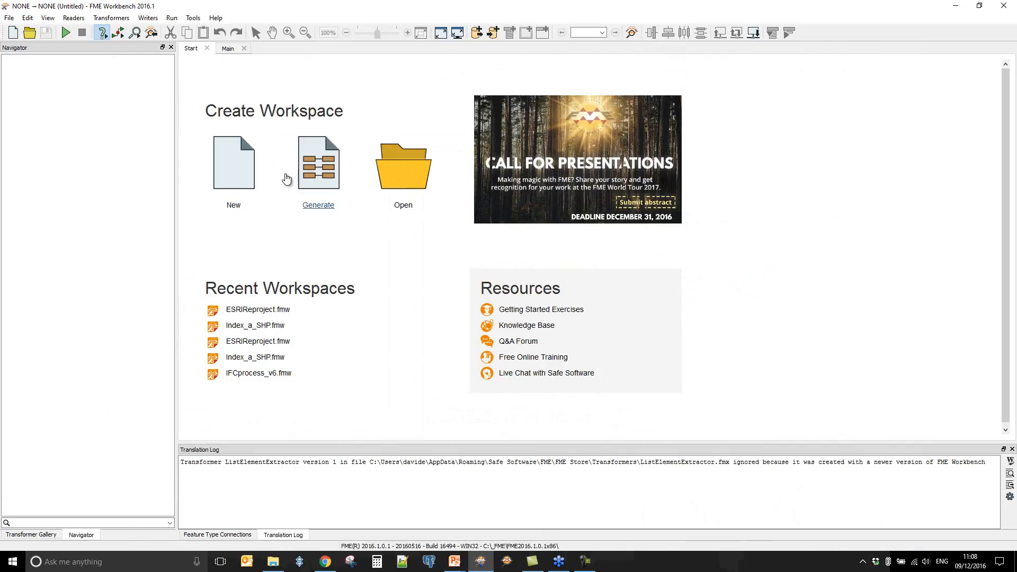
- Show the Main canvas, restore Workbench to a smaller window and load the Index_a_SHP.fmw workspace into it
left_click(233, 49)
left_click_drag(244, 7, 432, 53)
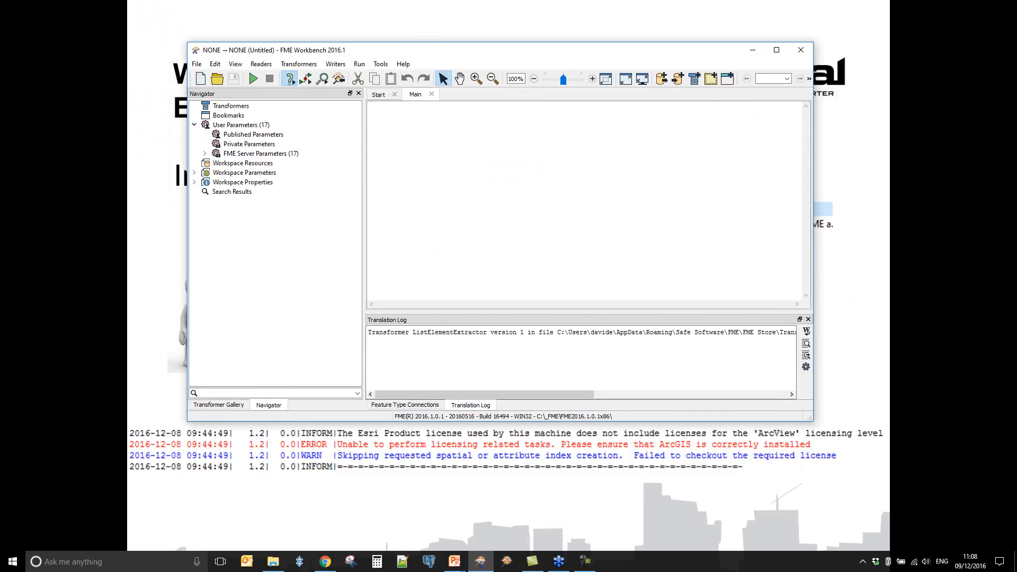
left_click_drag(551, 558, 459, 235)
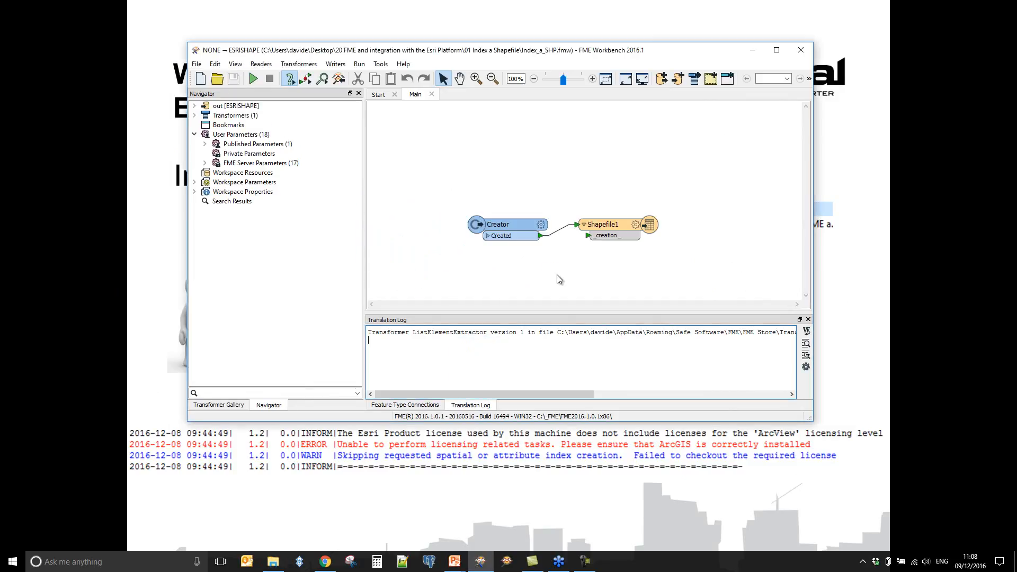
- Examine the Creator transformer's parameters, in particular its coordinate system, and close them unchanged
left_click(540, 227)
left_click(540, 226)
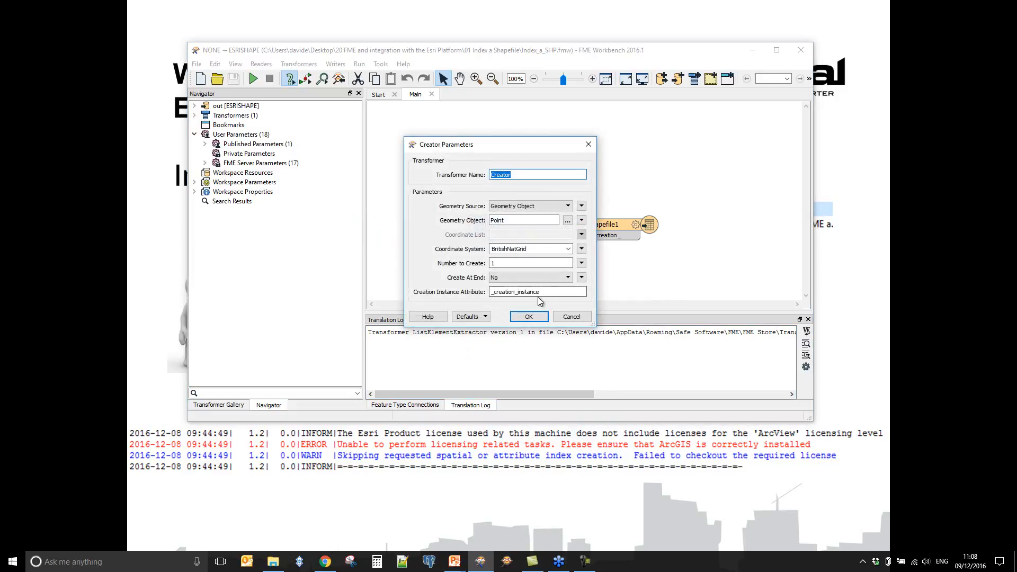
left_click(531, 250)
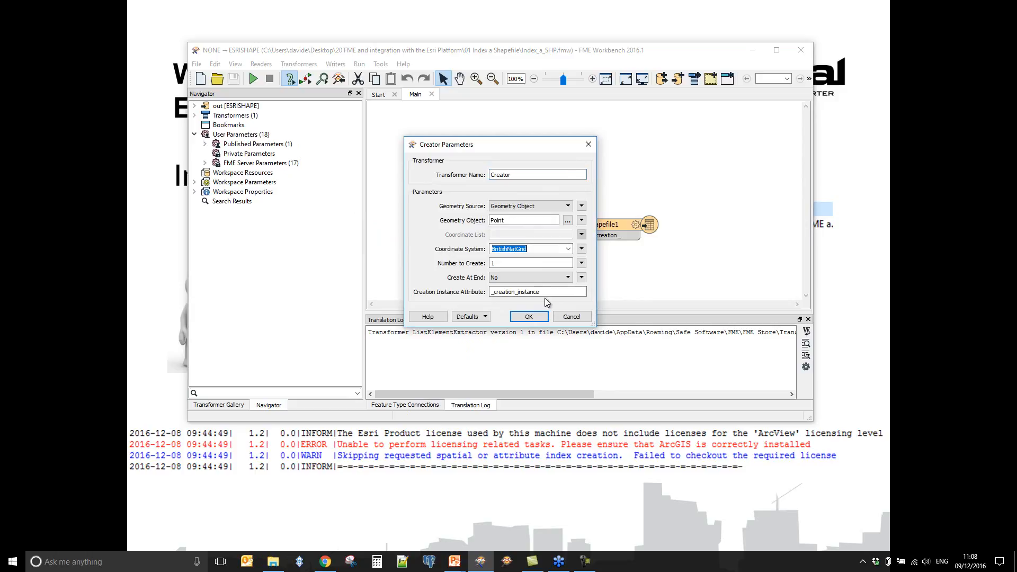
left_click(540, 317)
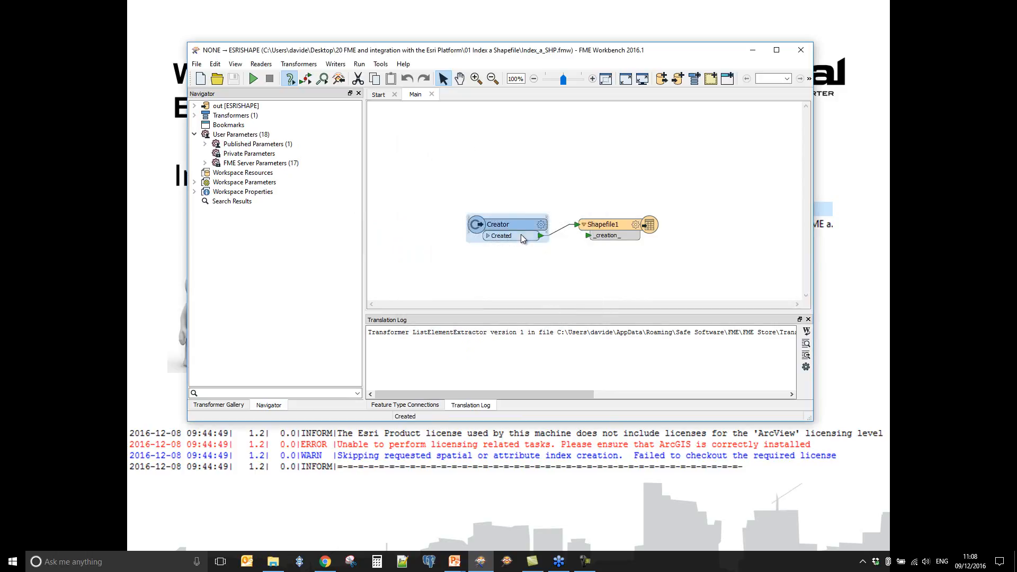
- Disable the connection between Creator and Shapefile1 and connect an Inspector to the Creator's Created port
left_click_drag(520, 234, 491, 227)
right_click(535, 231)
left_click(531, 247)
right_click(492, 231)
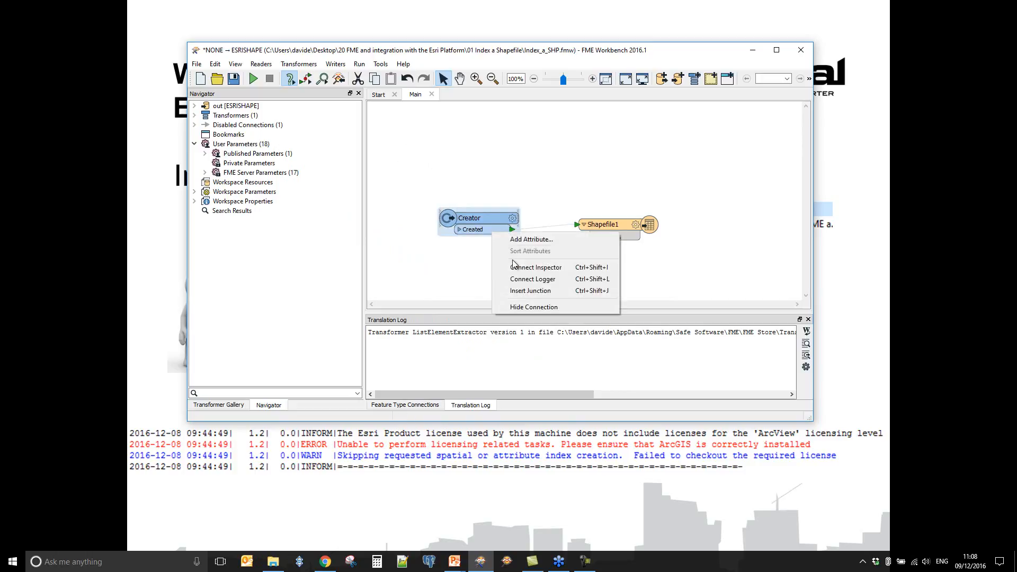
left_click(529, 269)
- Run the workspace with the existing destination folder and inspect the created point's location and coordinate system in FME Data Inspector
left_click(253, 79)
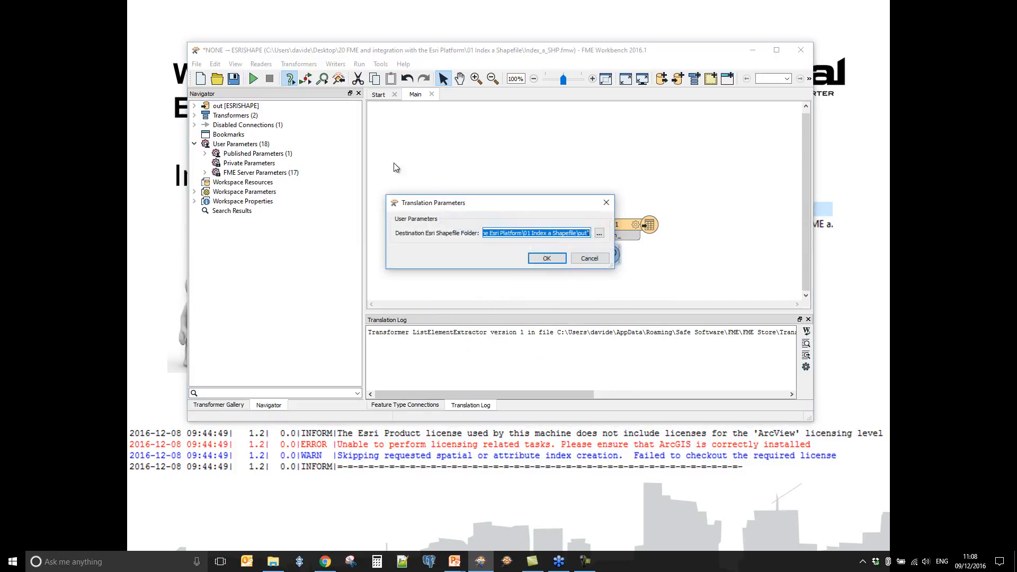
left_click(541, 257)
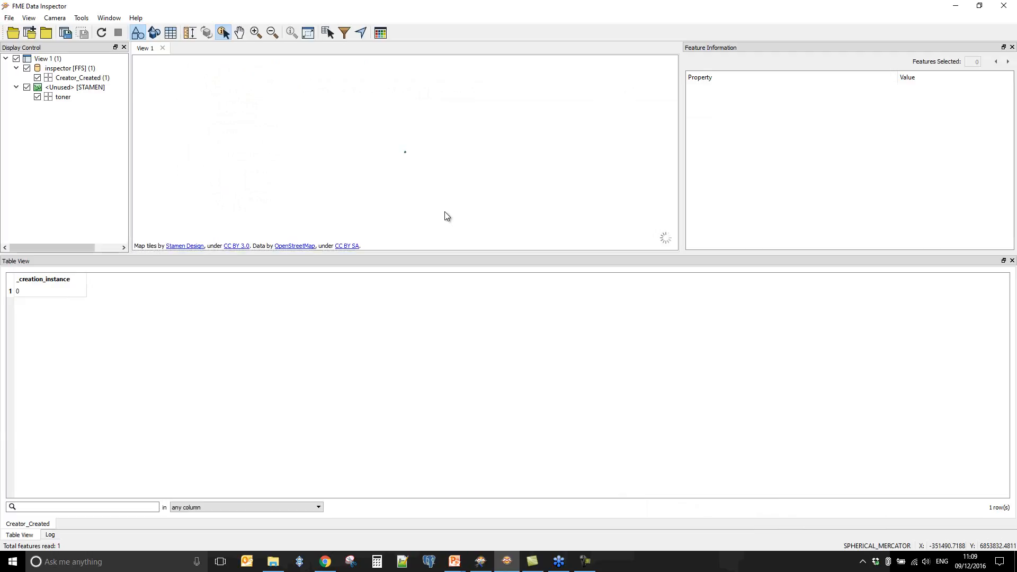
left_click(408, 151)
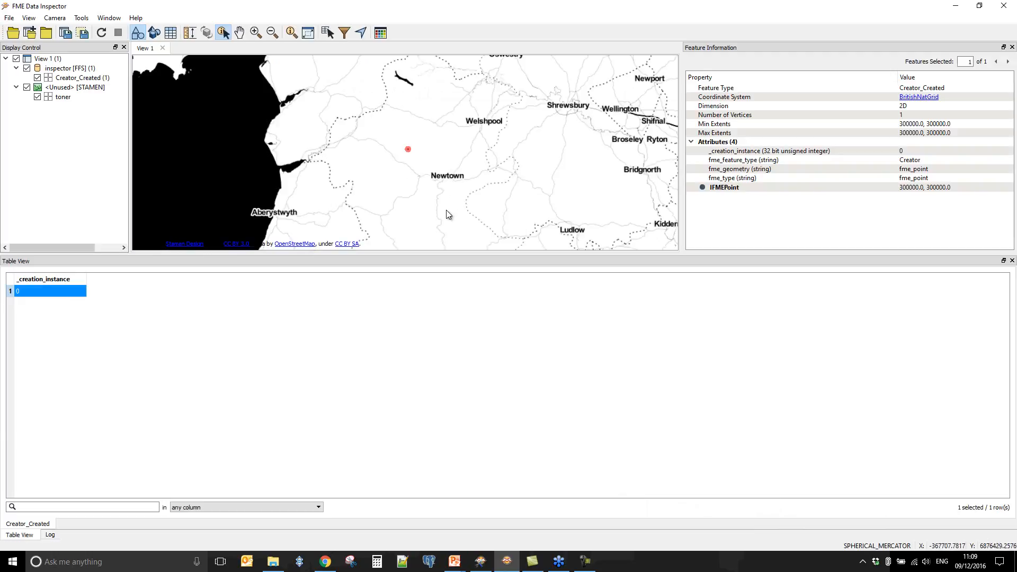
scroll(404, 188, "up", 1)
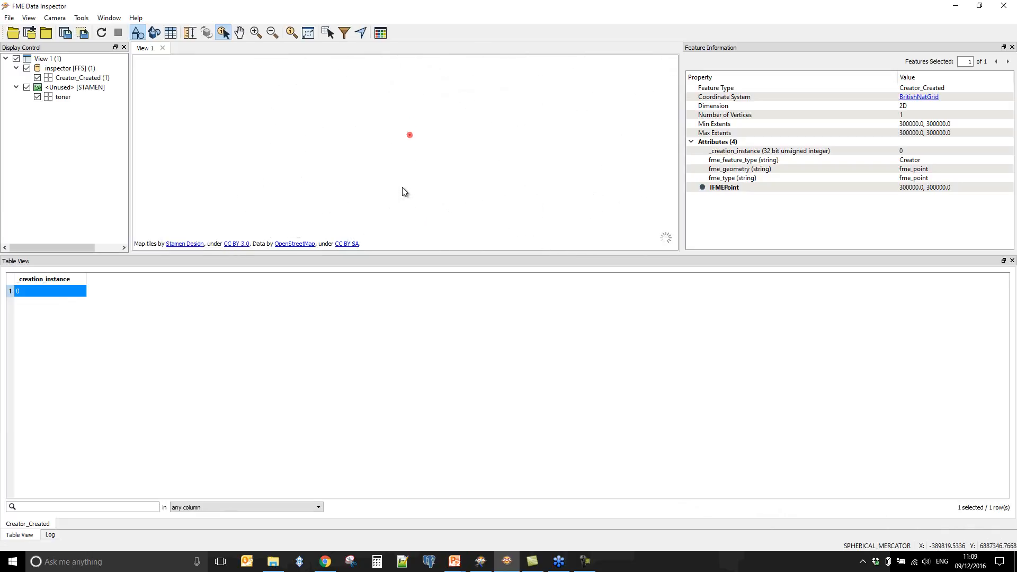
scroll(410, 172, "down", 2)
scroll(410, 173, "down", 1)
scroll(421, 185, "down", 1)
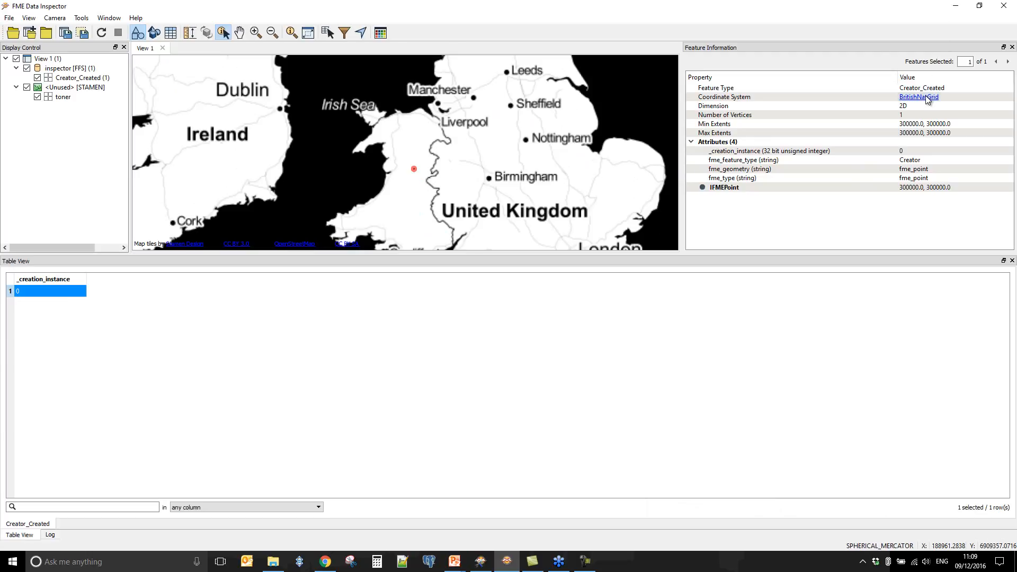
left_click(955, 7)
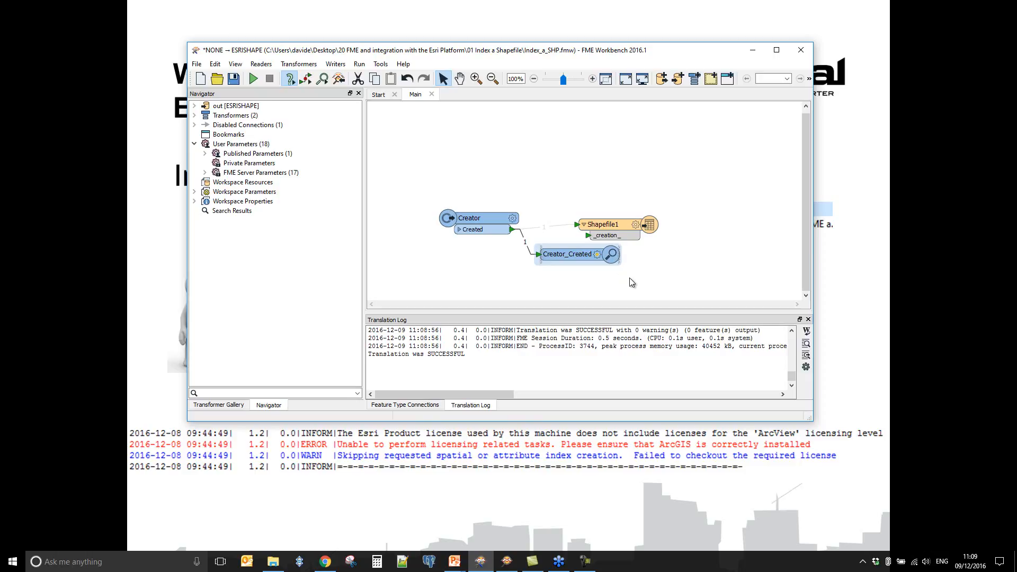
- In FME Workbench, delete the Inspector and re-enable the connection from Creator to Shapefile1
key("Delete")
right_click(555, 226)
left_click(571, 247)
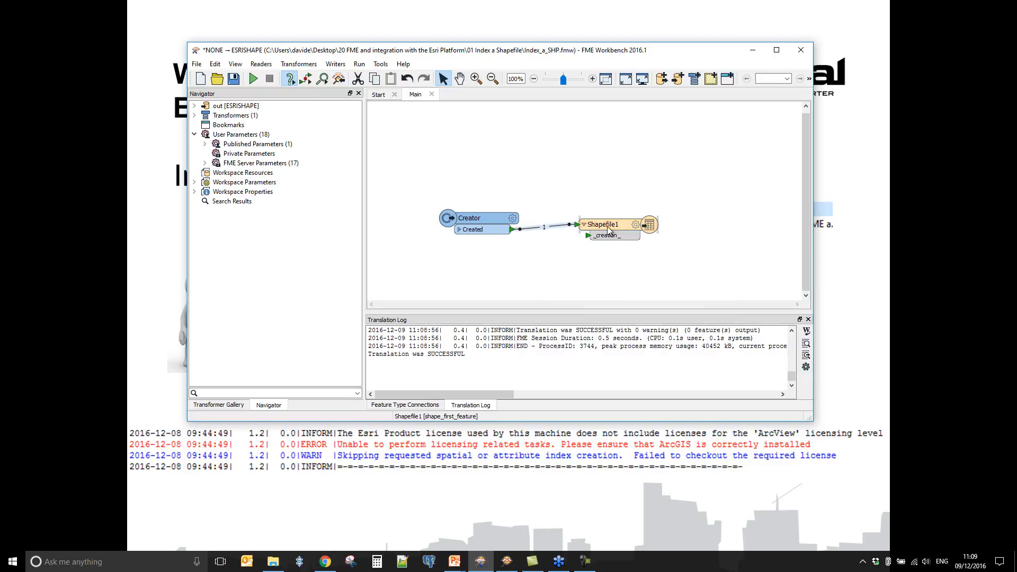
- Start adding an Esri Shapefile writer, examine the Write Spatial Index option in its parameters, and cancel without adding the writer
left_click(339, 65)
left_click(352, 78)
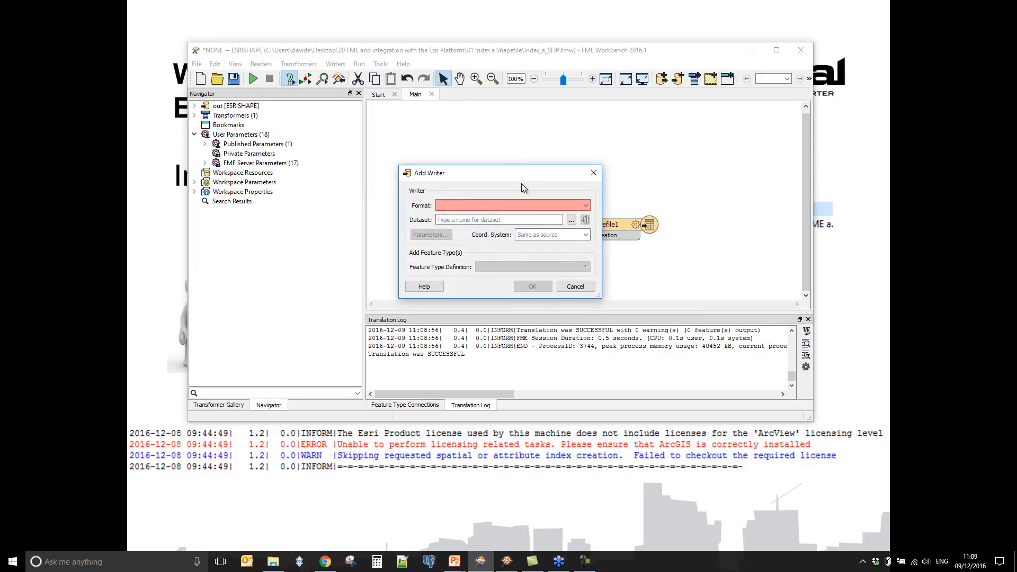
type("sha")
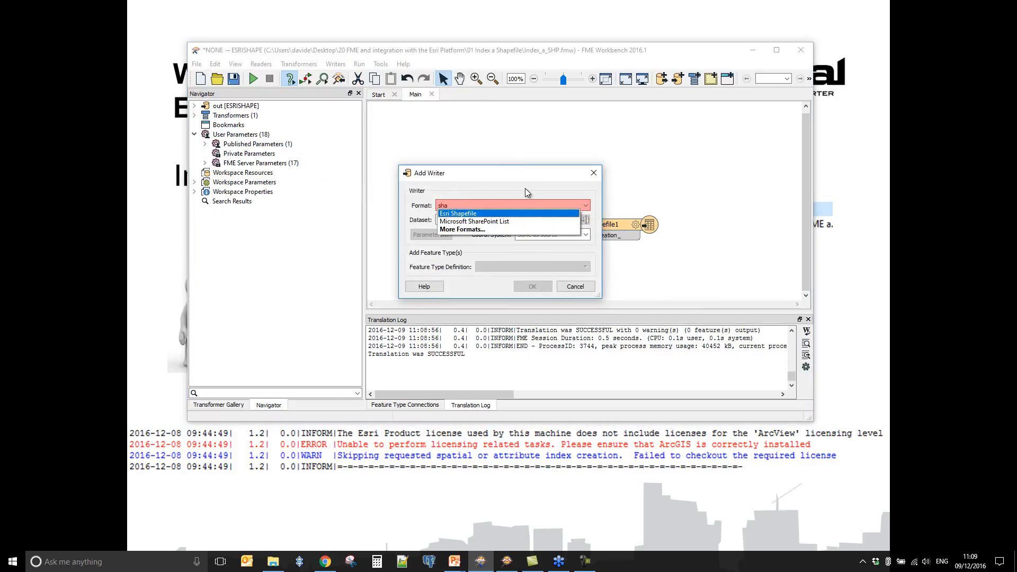
type("p")
left_click(465, 214)
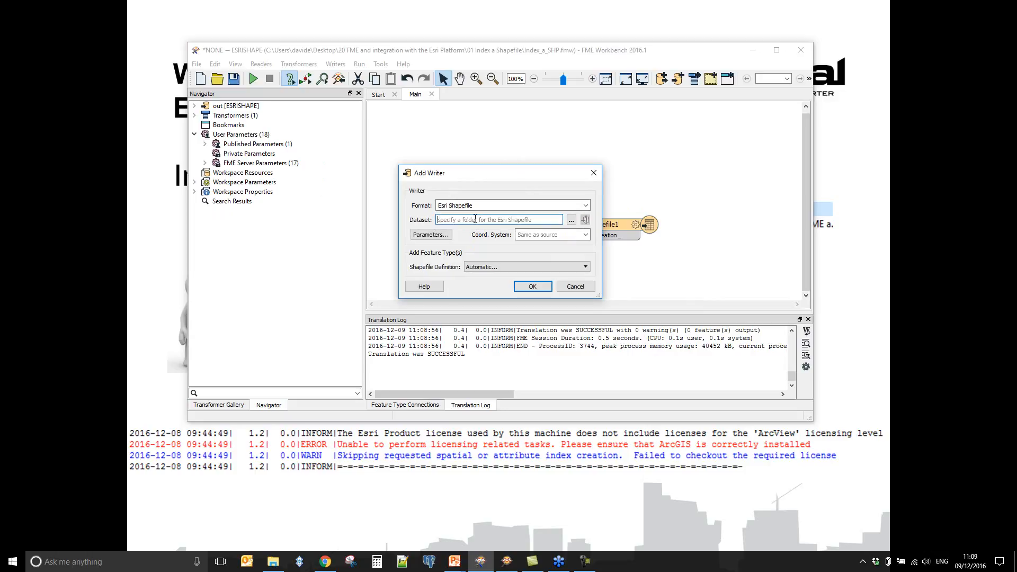
left_click(444, 238)
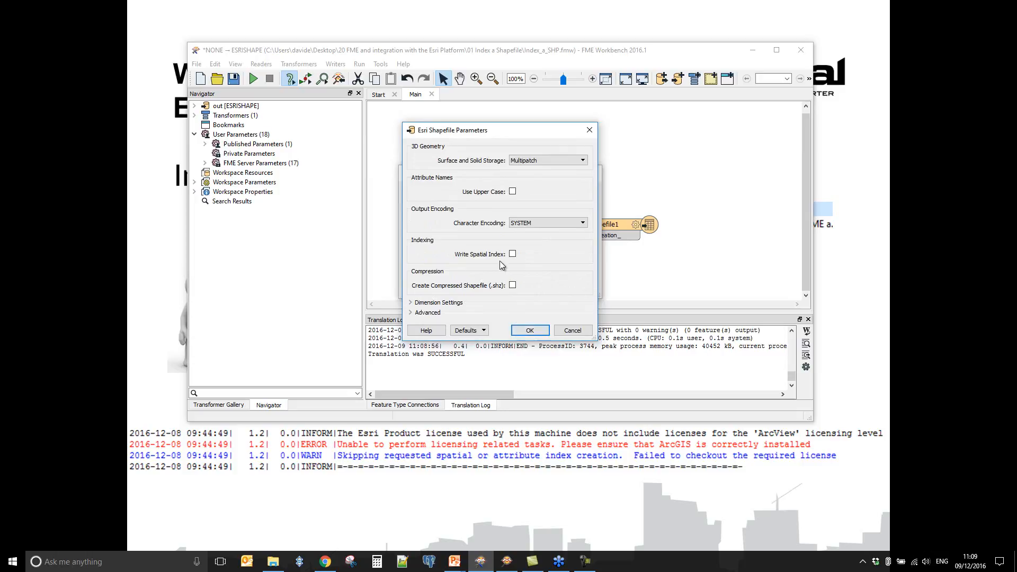
left_click(515, 256)
left_click(573, 330)
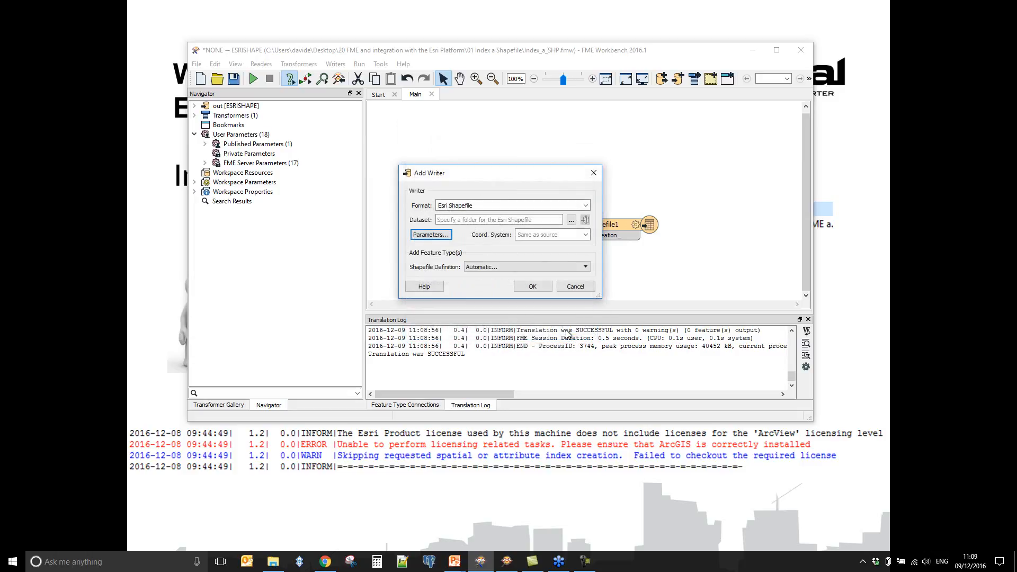
left_click(576, 287)
left_click(604, 286)
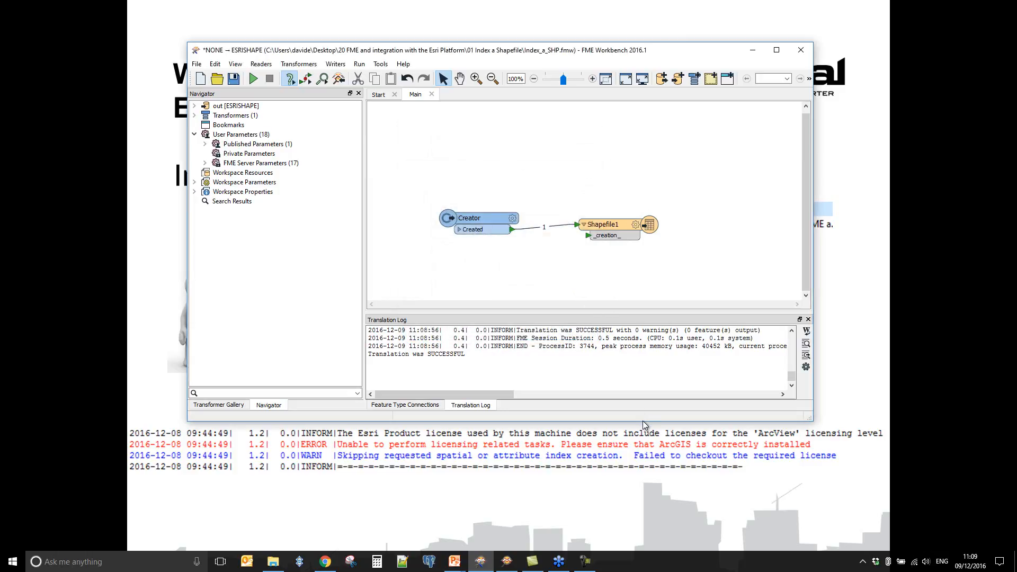
- Enlarge the workspace window and examine the Write Spatial Index setting among the Shapefile writer's parameters
left_click_drag(643, 422, 643, 483)
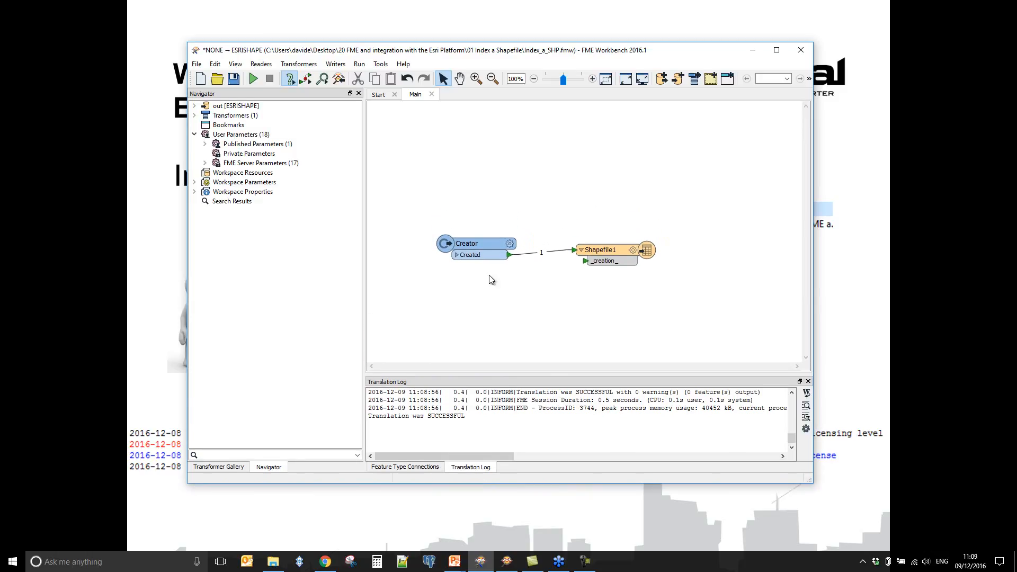
left_click(194, 106)
left_click(267, 164)
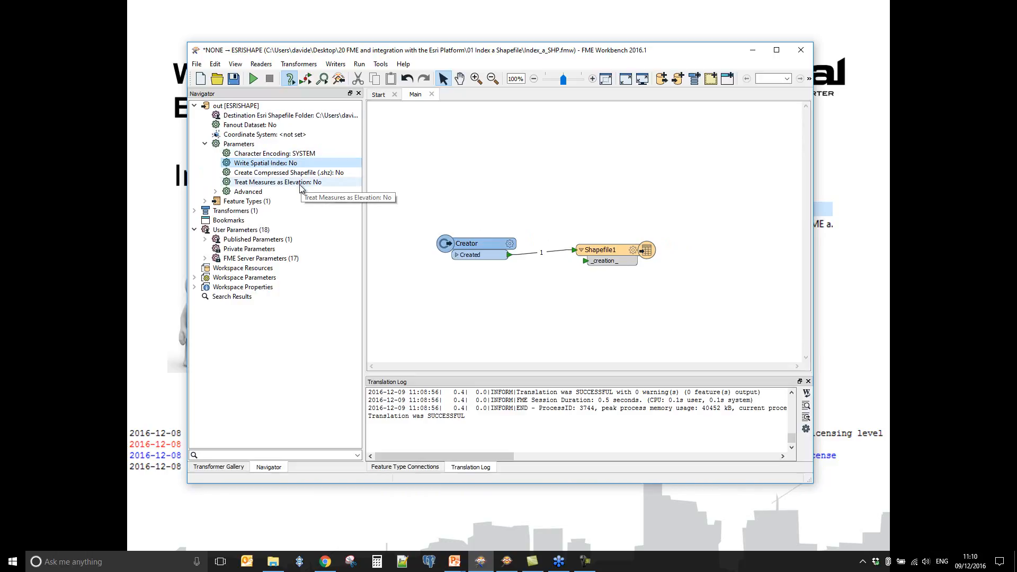
- Run the workspace with Write Spatial Index set to No and examine the Shapefile1 files in the output folder
left_click(254, 79)
left_click(545, 288)
right_click(609, 252)
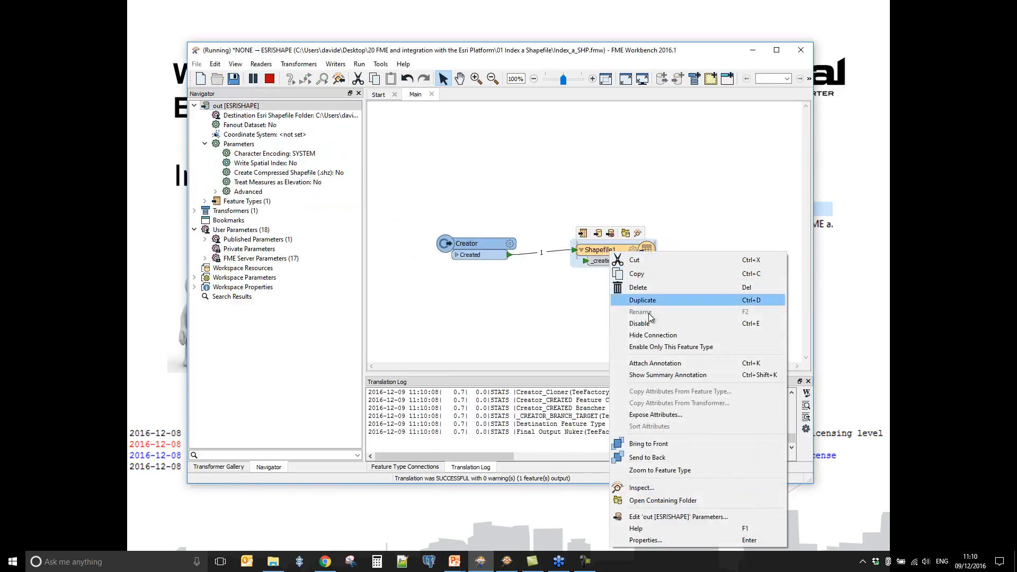
left_click(667, 501)
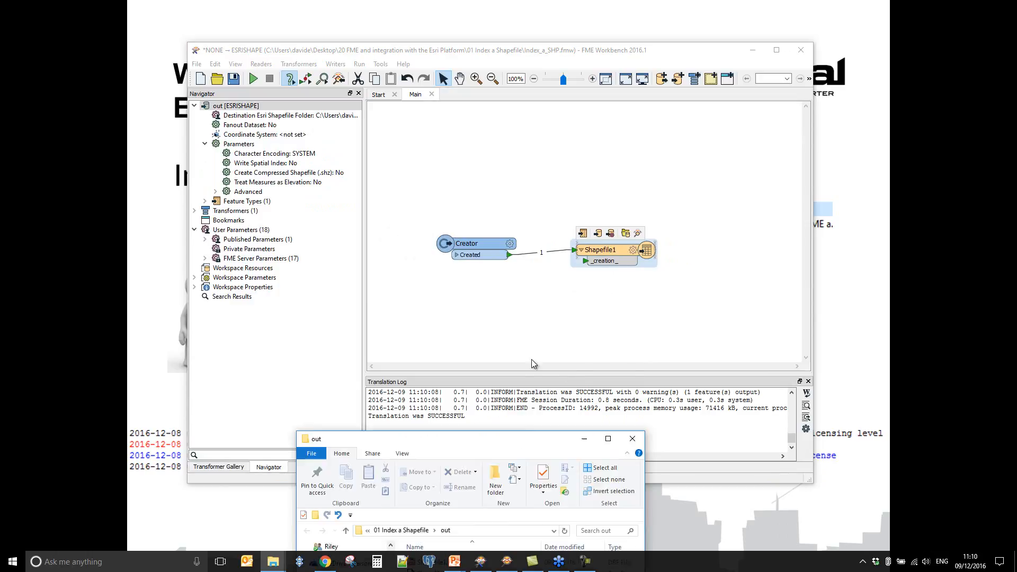
left_click_drag(592, 388, 483, 256)
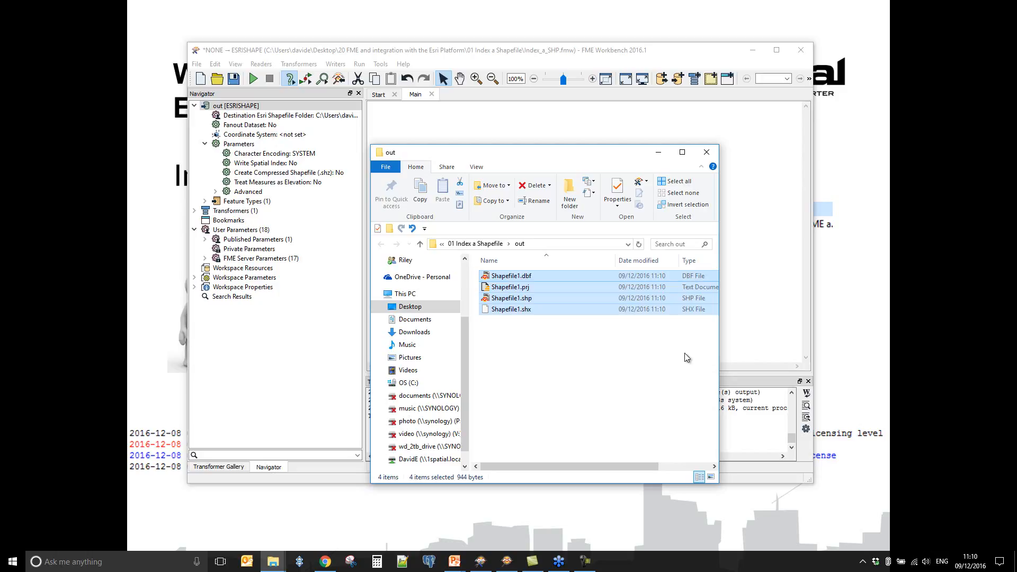
left_click(752, 309)
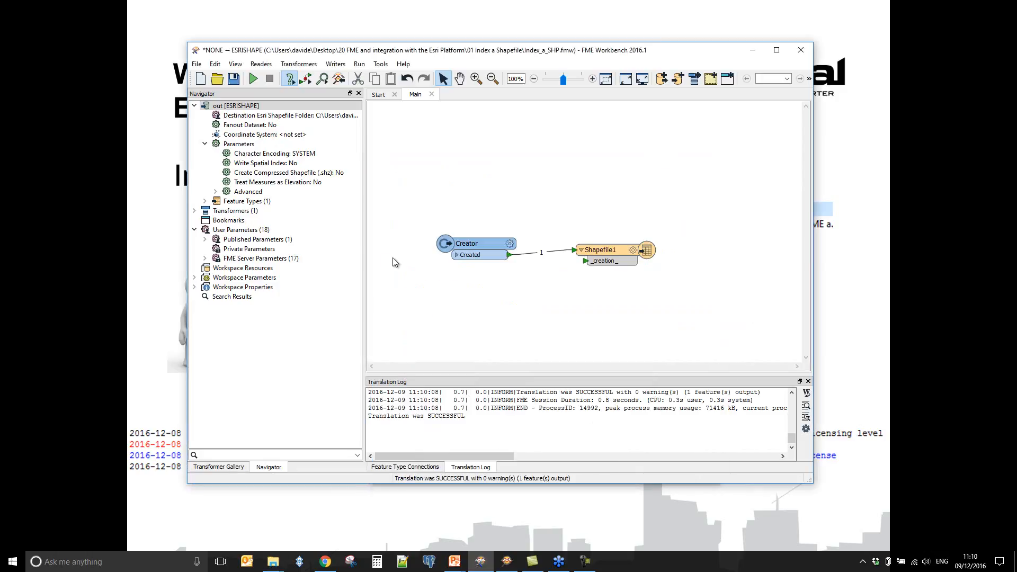
- Set the Shapefile writer's Write Spatial Index parameter to Yes and nudge the Shapefile1 feature type slightly upward
double_click(276, 163)
left_click(478, 260)
left_click(482, 271)
left_click(527, 281)
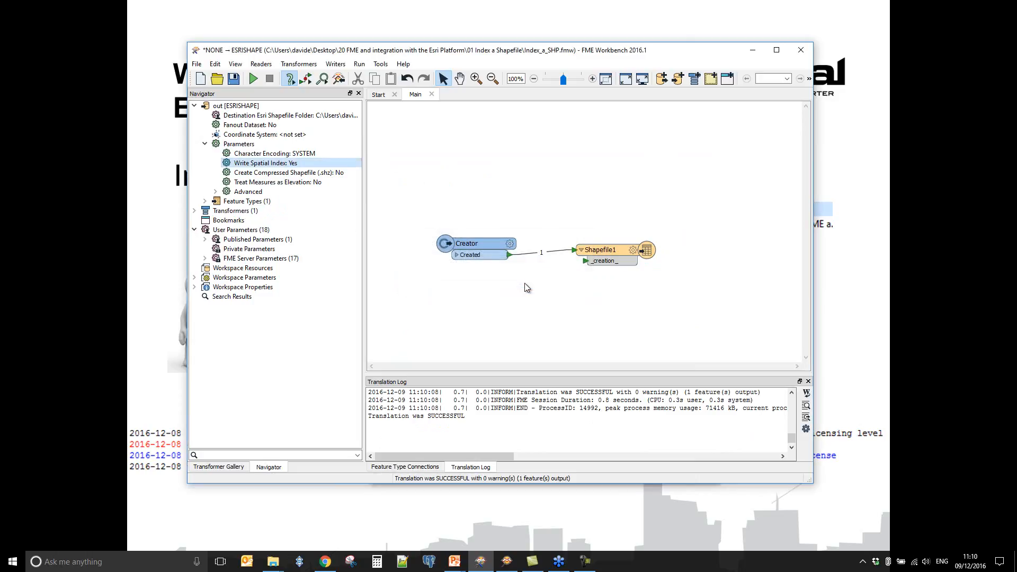
left_click_drag(599, 249, 596, 244)
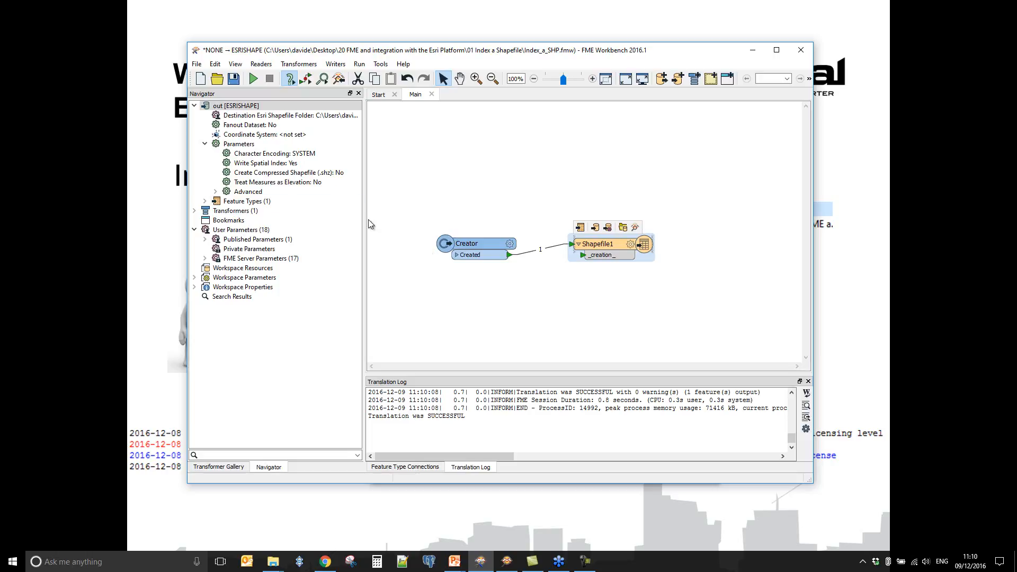
- Run the workspace with spatial indexing enabled and examine the log entries about the ArcGIS license checkout and index creation
left_click(253, 78)
left_click(547, 290)
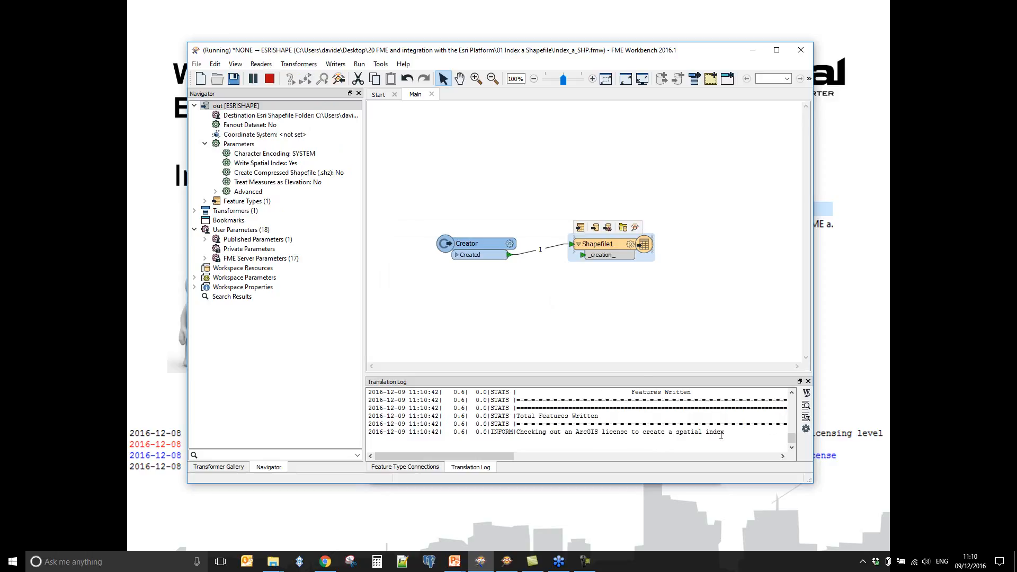
left_click_drag(684, 378, 689, 190)
scroll(622, 377, "up", 6)
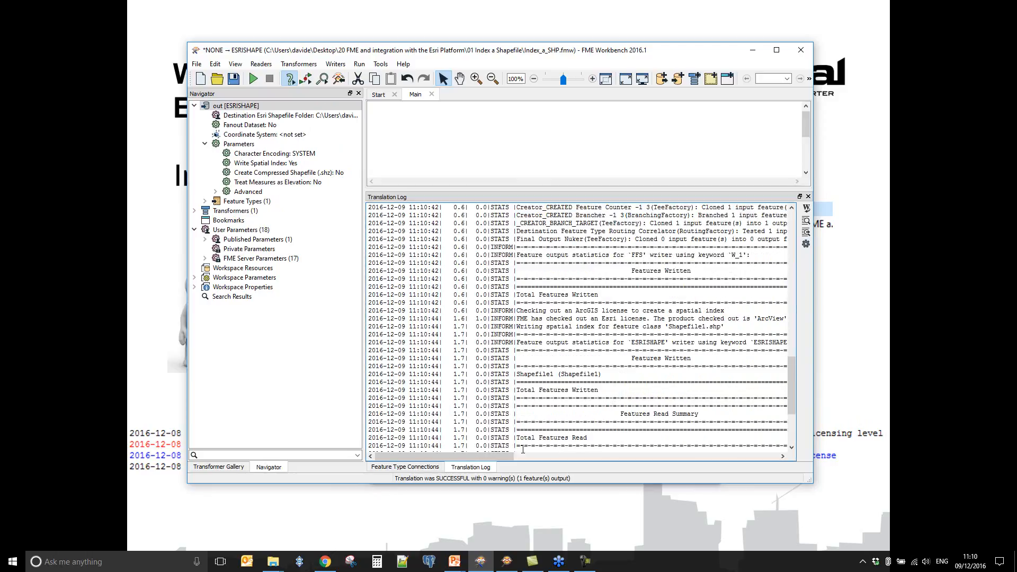
left_click_drag(470, 456, 502, 459)
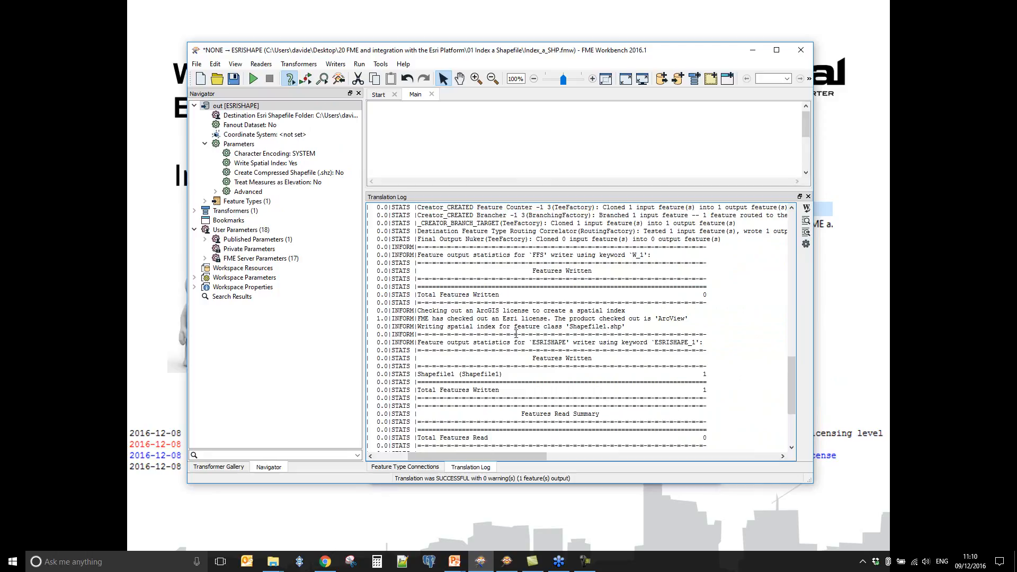
left_click_drag(418, 312, 628, 313)
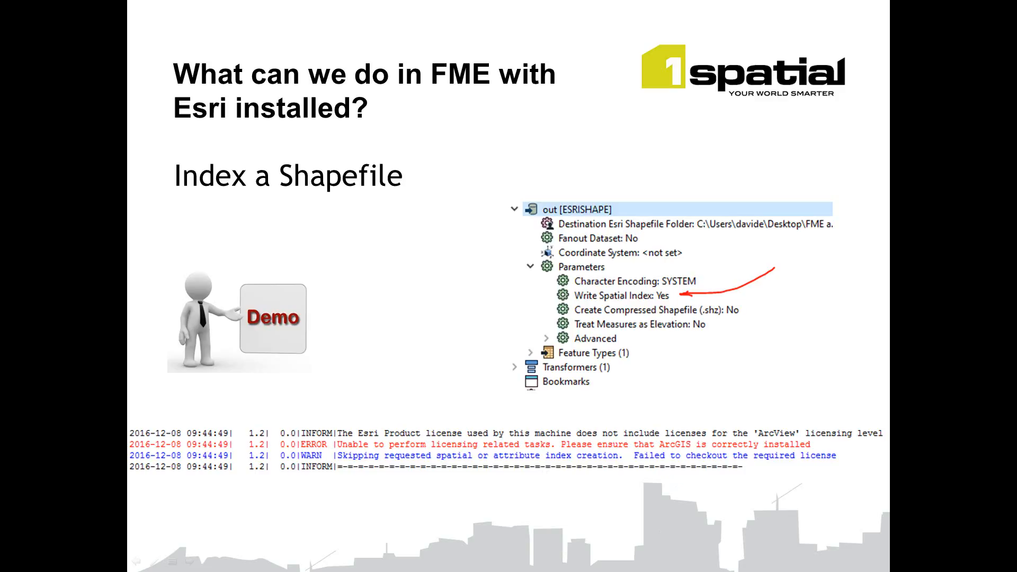
- Examine the shapefile's index files in the out folder, and show the presentation slide on reading and writing ArcObjects File Geodatabase
key("alt+Tab")
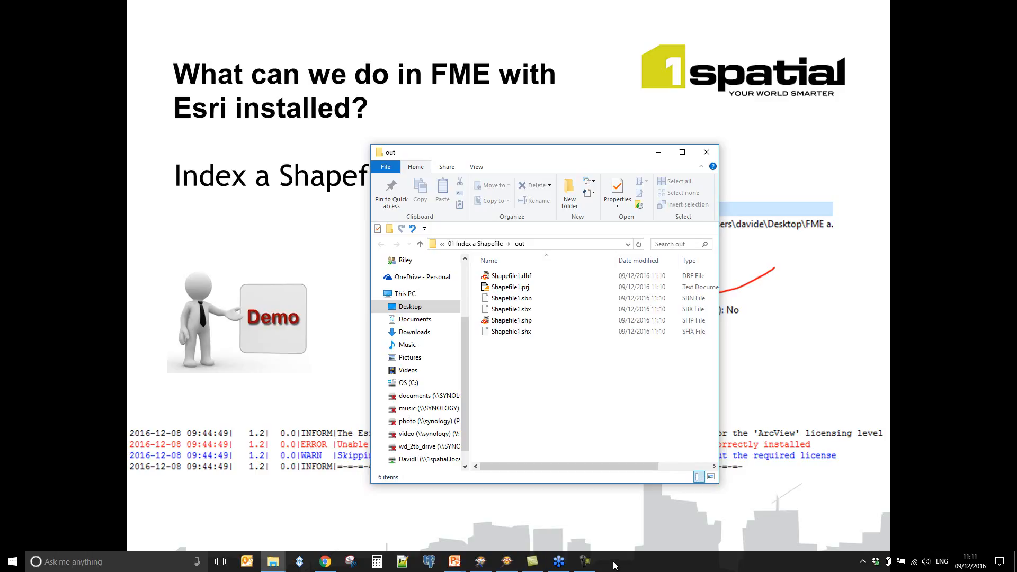
left_click(277, 488)
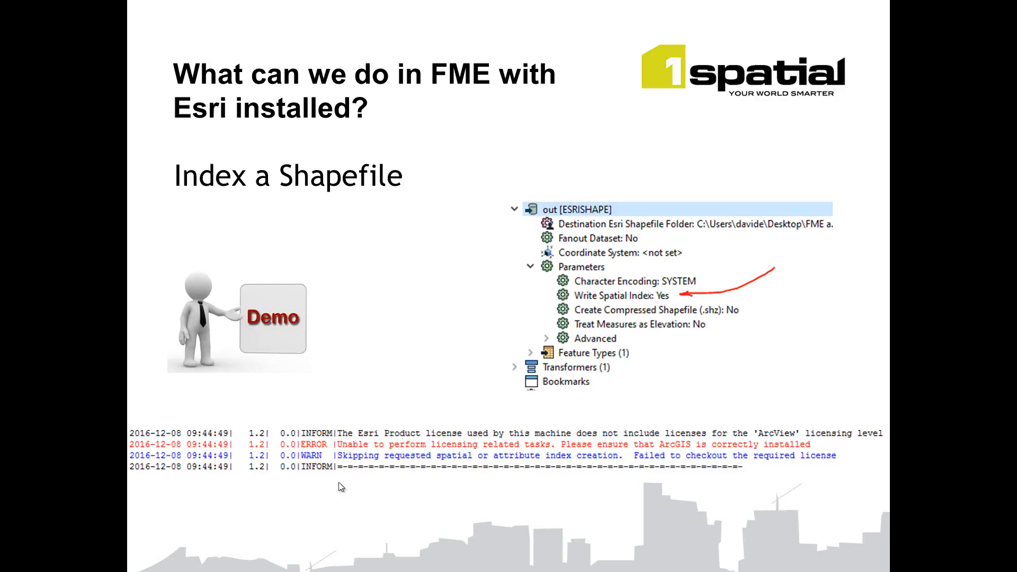
left_click(580, 475)
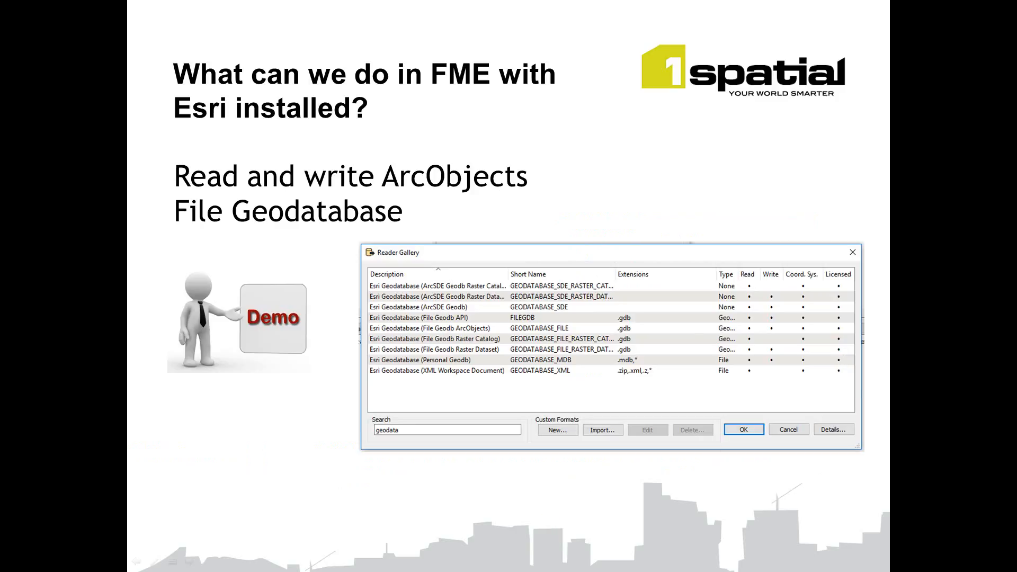
- Switch back to FME Workbench, maximize it with a larger canvas, and close the Index_a_SHP workspace
key("alt+Tab")
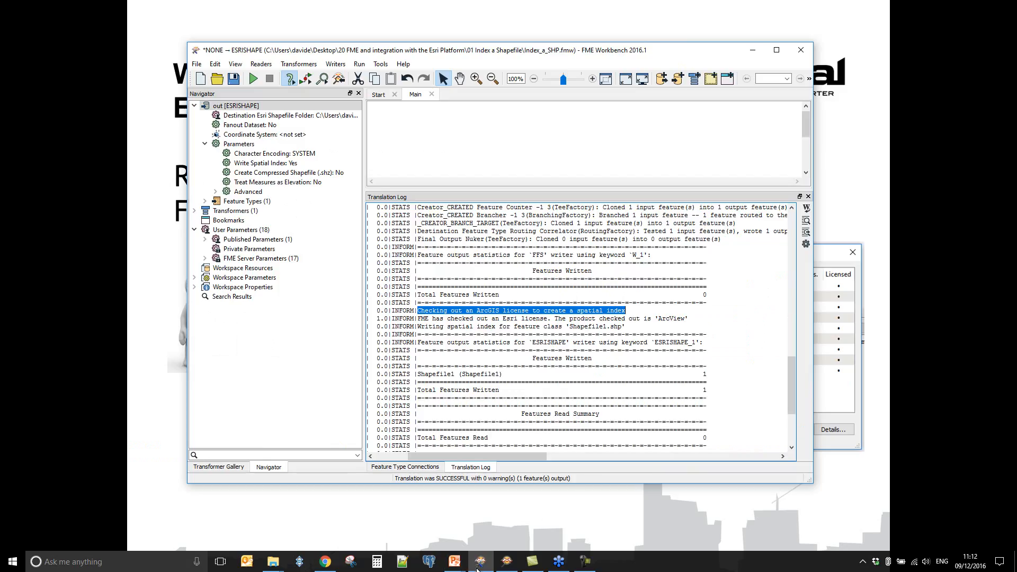
left_click(777, 50)
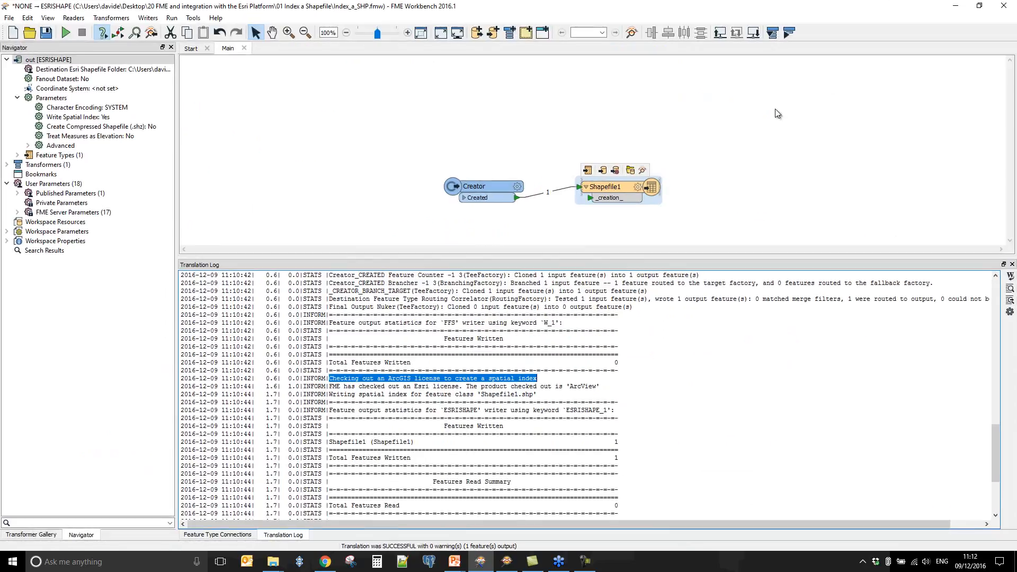
left_click_drag(603, 260, 585, 424)
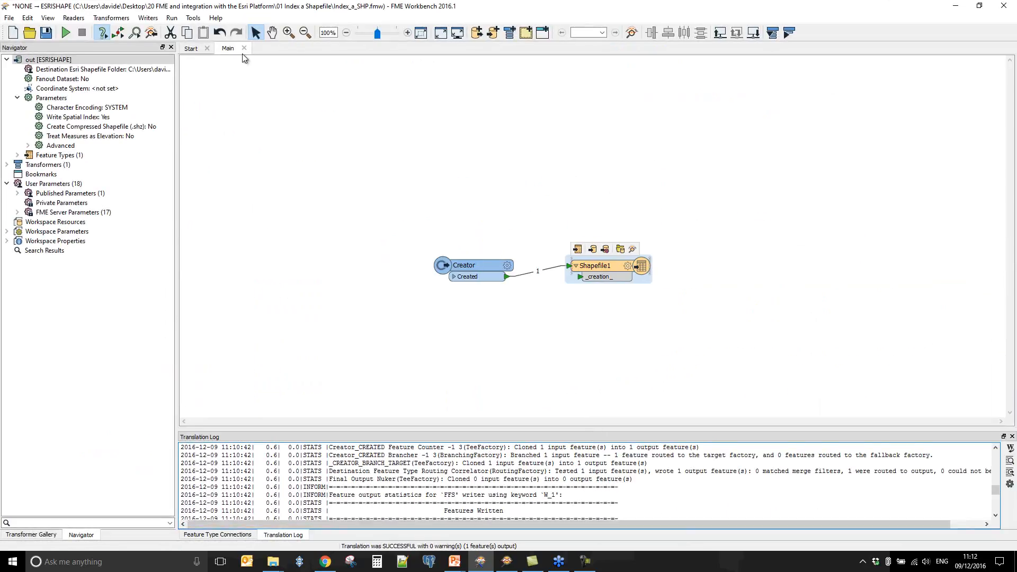
left_click(244, 48)
left_click(569, 296)
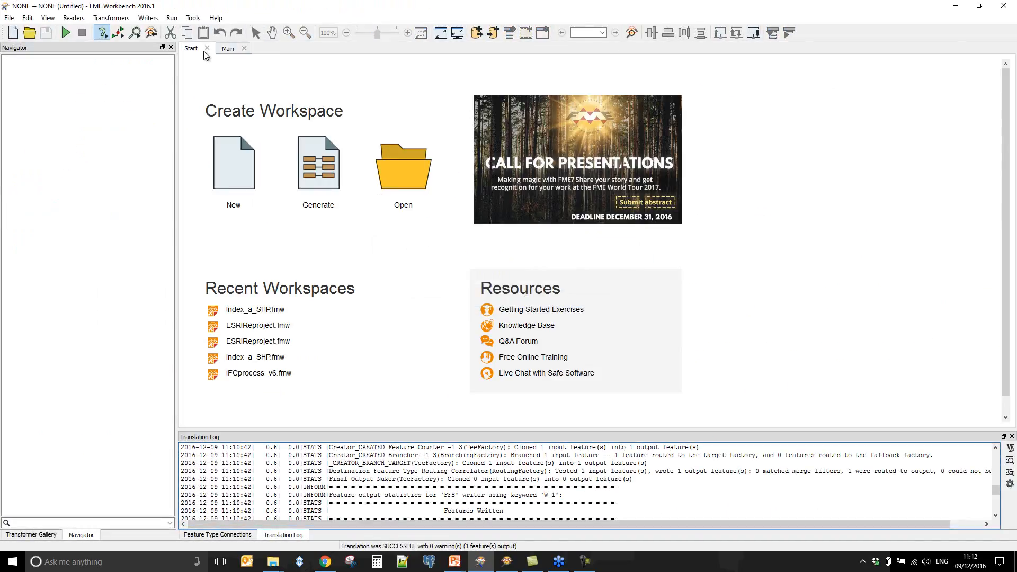
- Start generating a new workspace and search all reader formats for "esri", enlarging the gallery to show the full descriptions
left_click(231, 49)
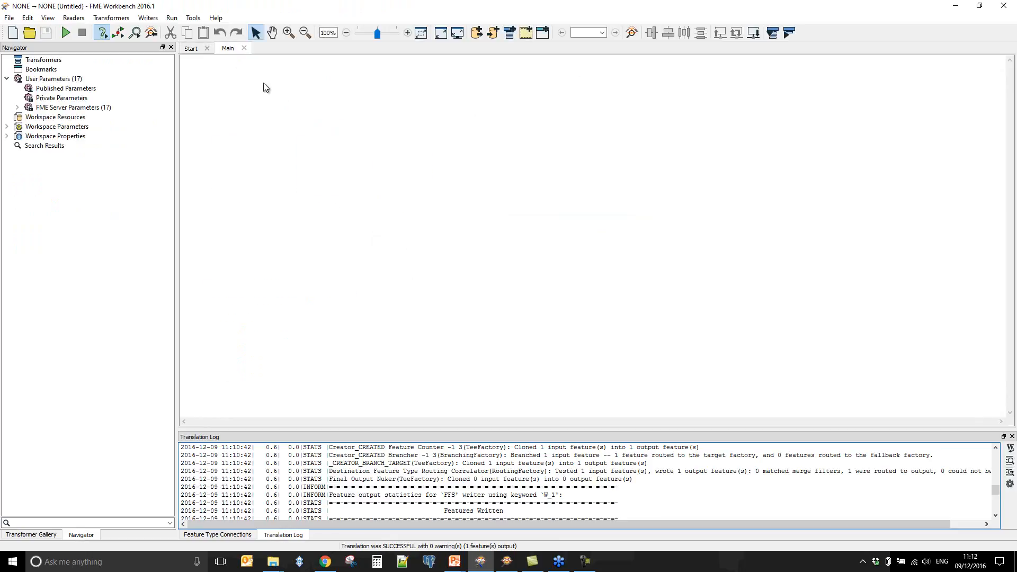
left_click(192, 51)
left_click(320, 205)
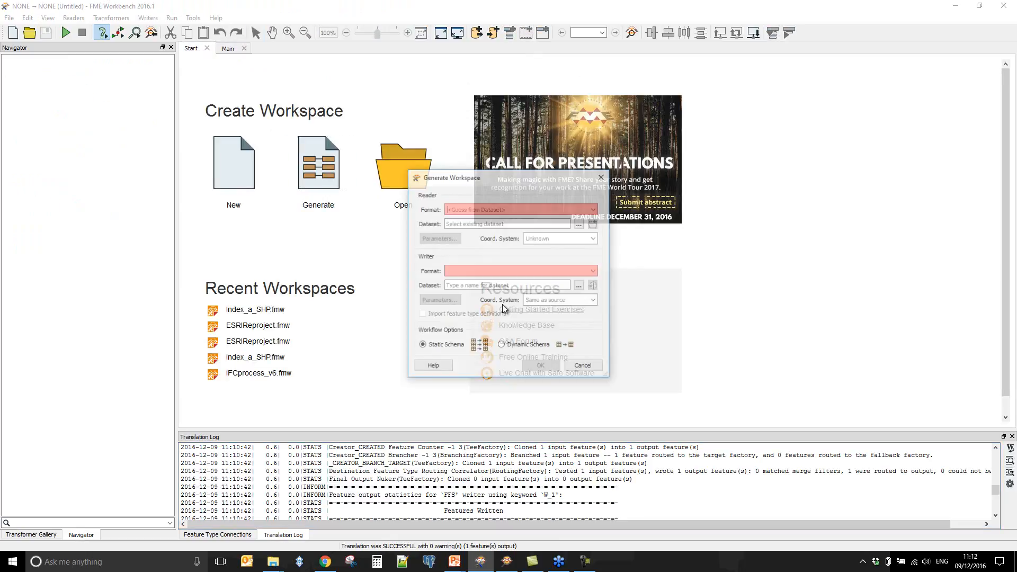
left_click(593, 209)
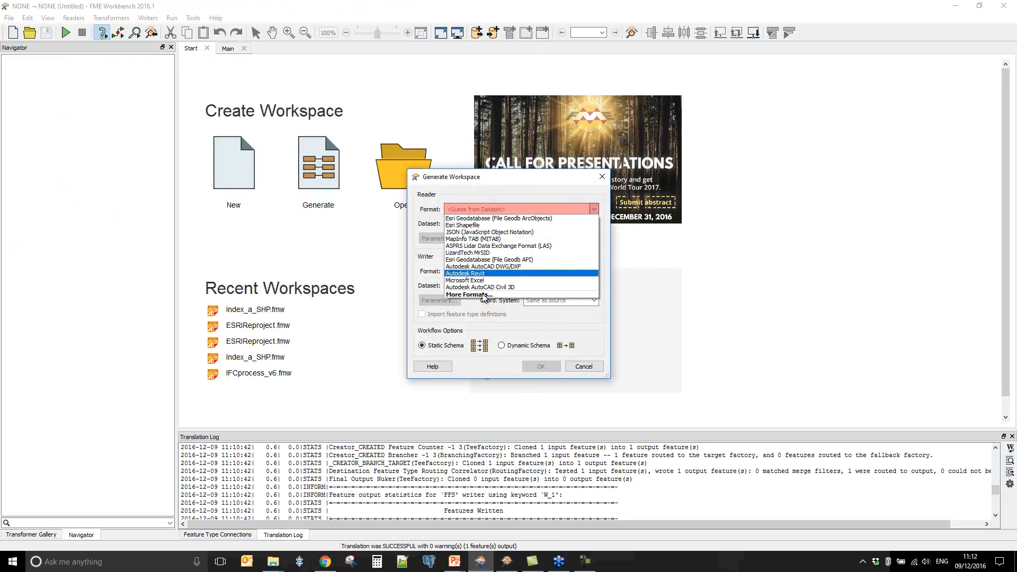
left_click(483, 294)
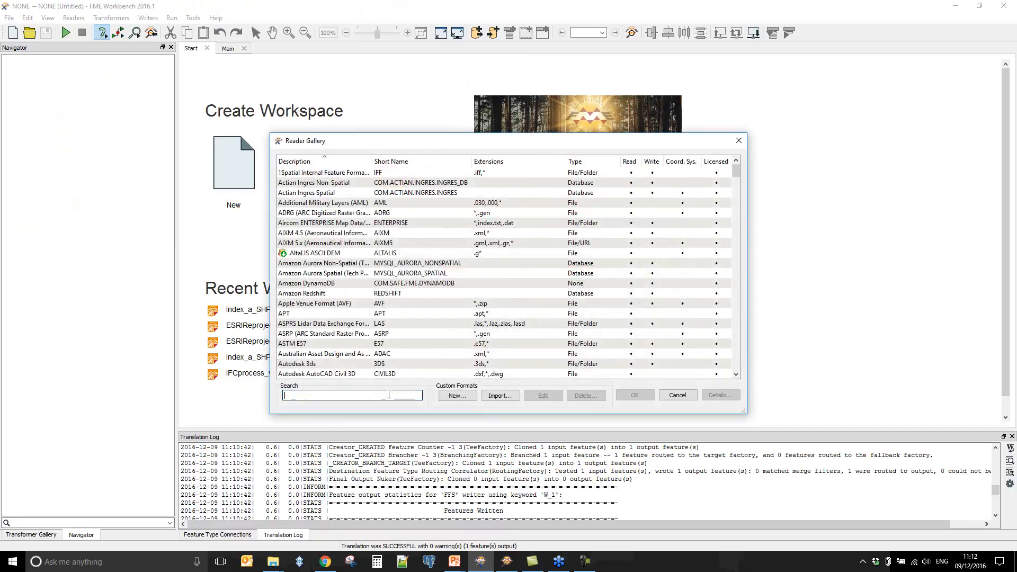
type("esri")
left_click_drag(482, 133, 482, 57)
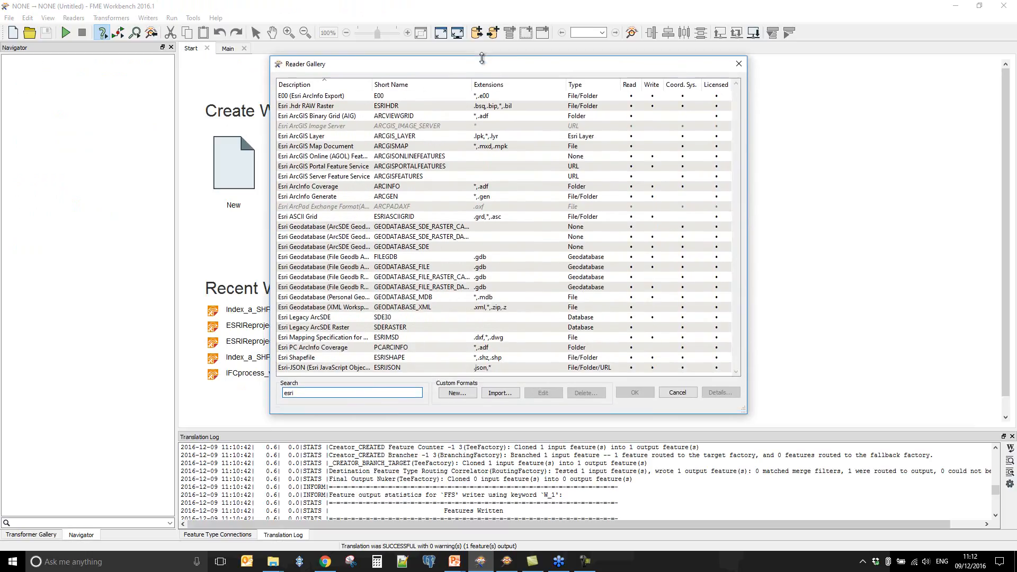
left_click_drag(744, 411, 791, 447)
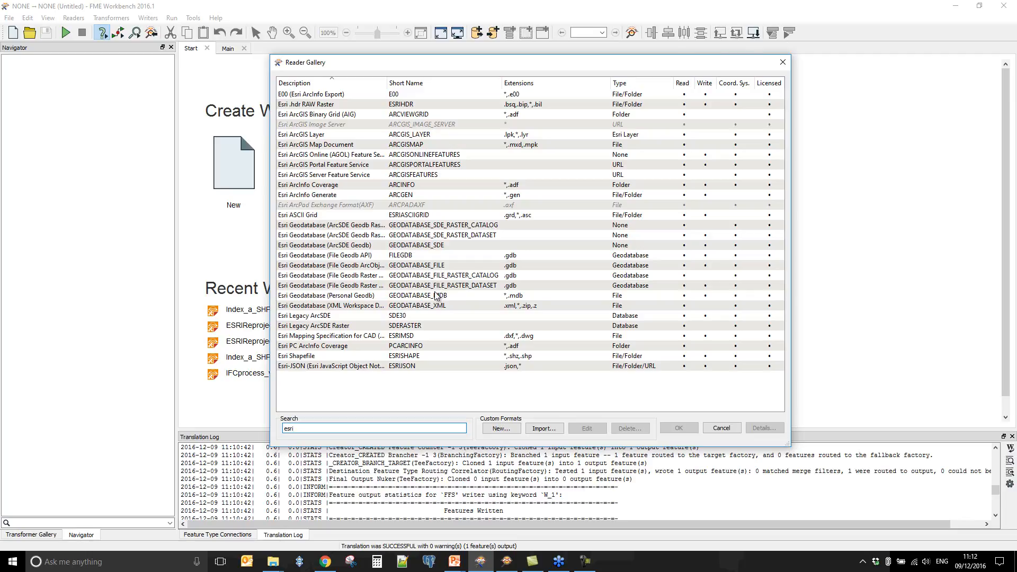
left_click_drag(387, 86, 493, 110)
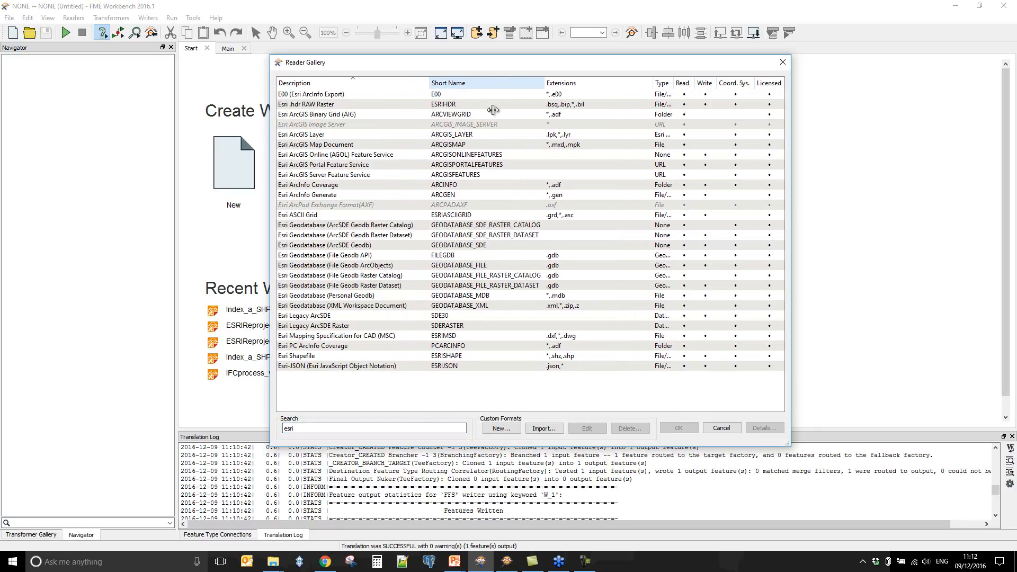
- Set the reader format to Esri Geodatabase (File Geodb API) and its dataset to CommunityMap.gdb in the 02 Read-write Arcobjects folder
left_click(370, 256)
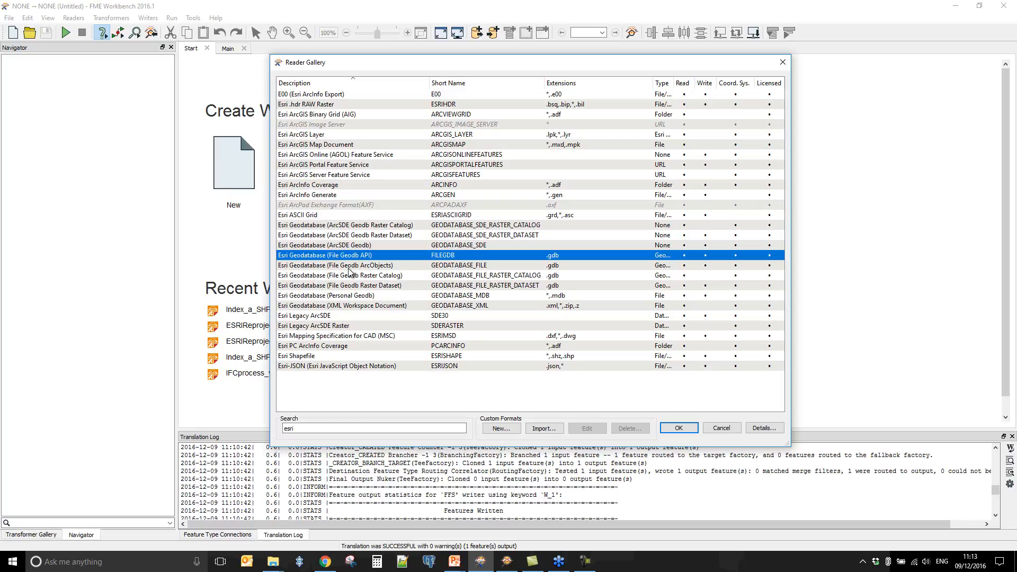
left_click(327, 269)
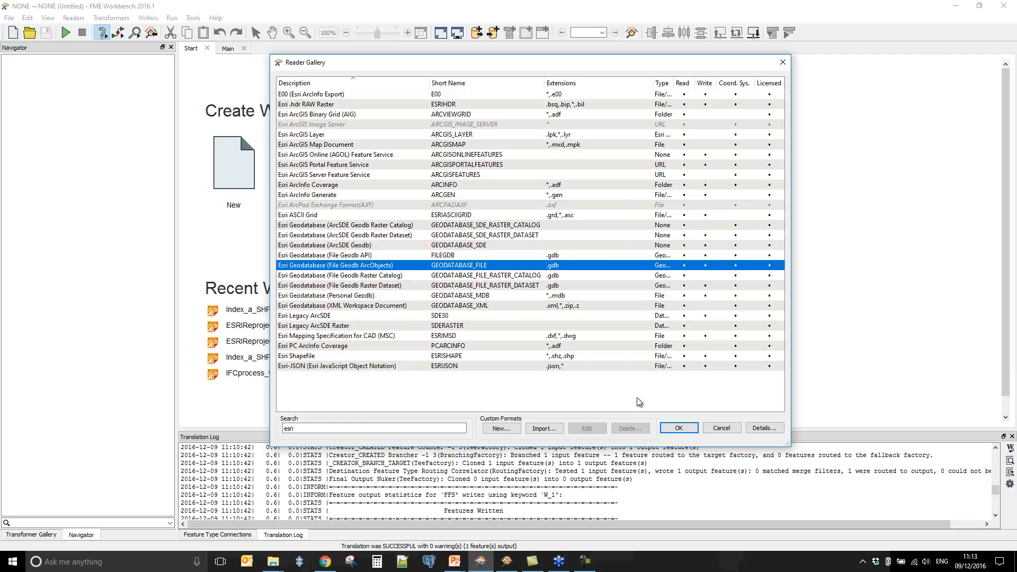
left_click(423, 256)
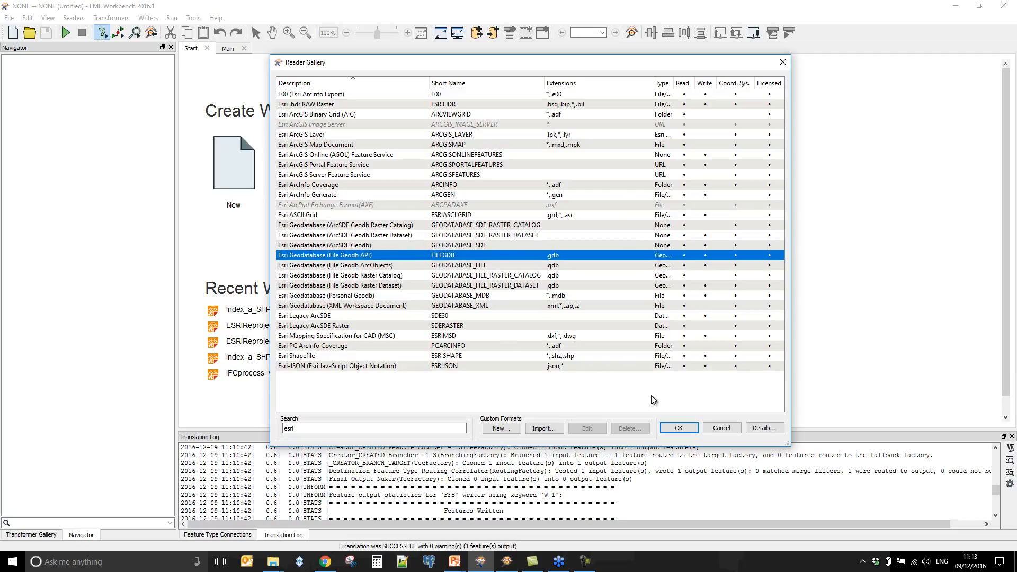
left_click(678, 428)
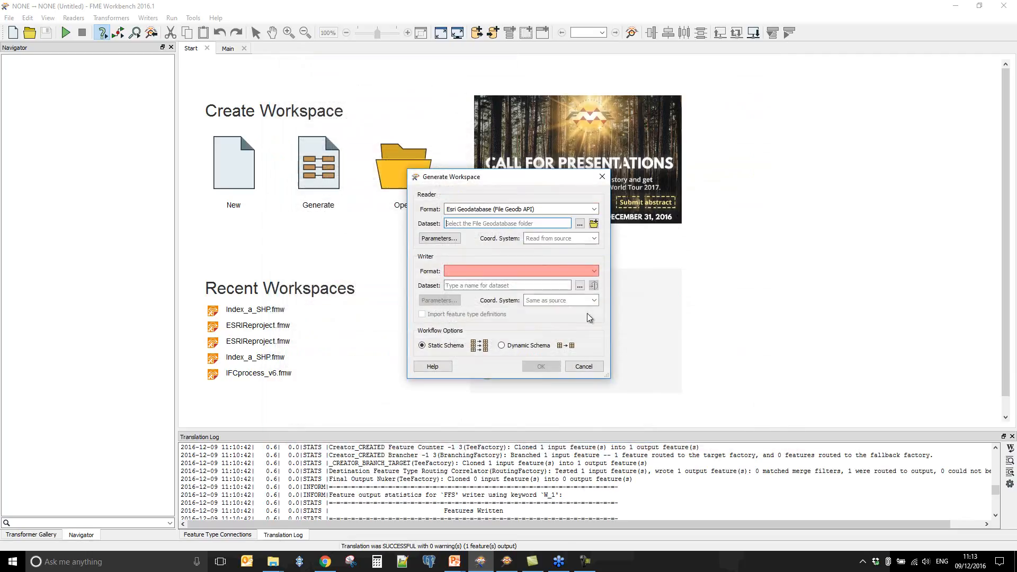
left_click(580, 227)
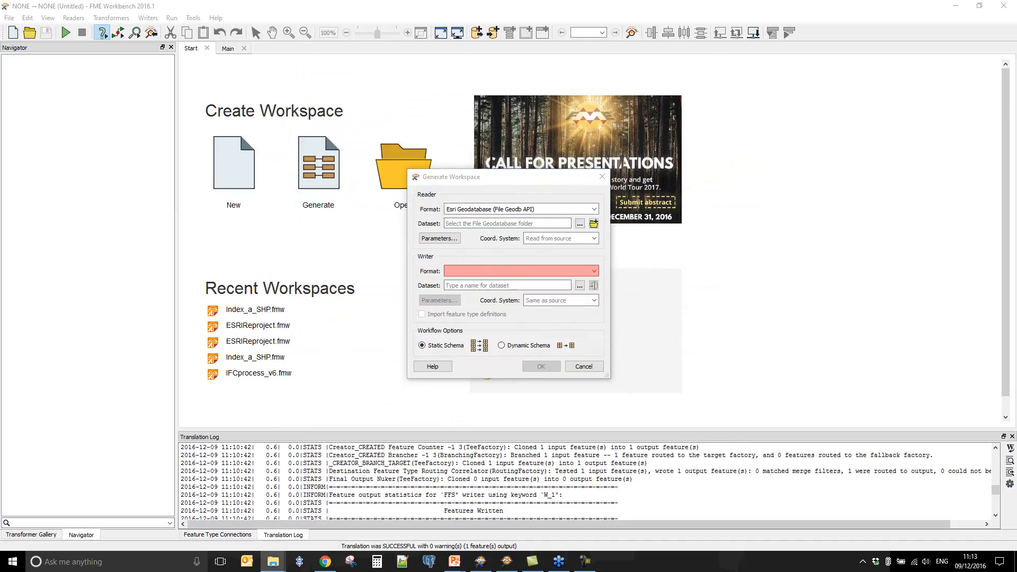
left_click_drag(350, 475, 489, 223)
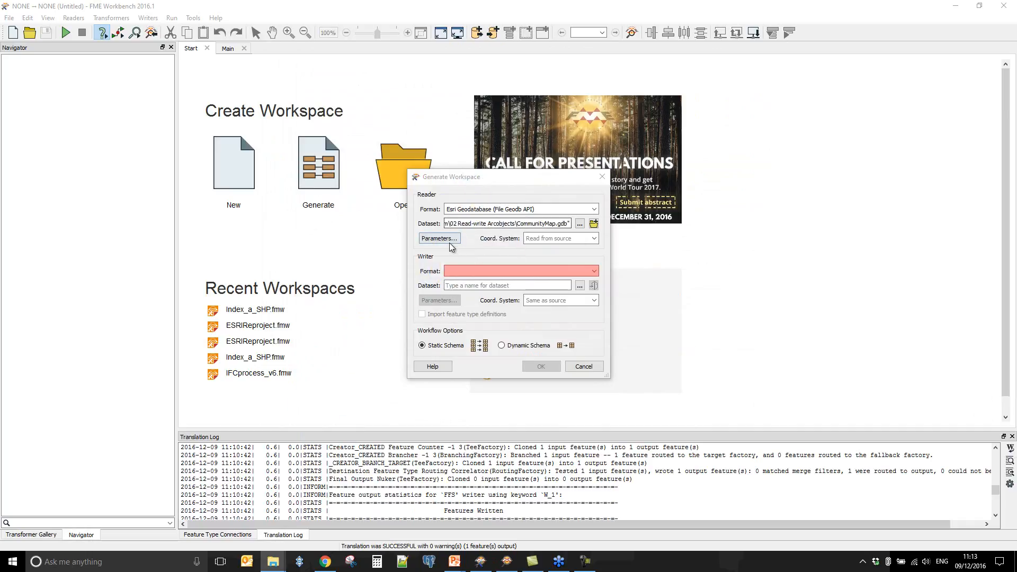
- Restrict the geodatabase reader's table list to FoodVendors
left_click(439, 239)
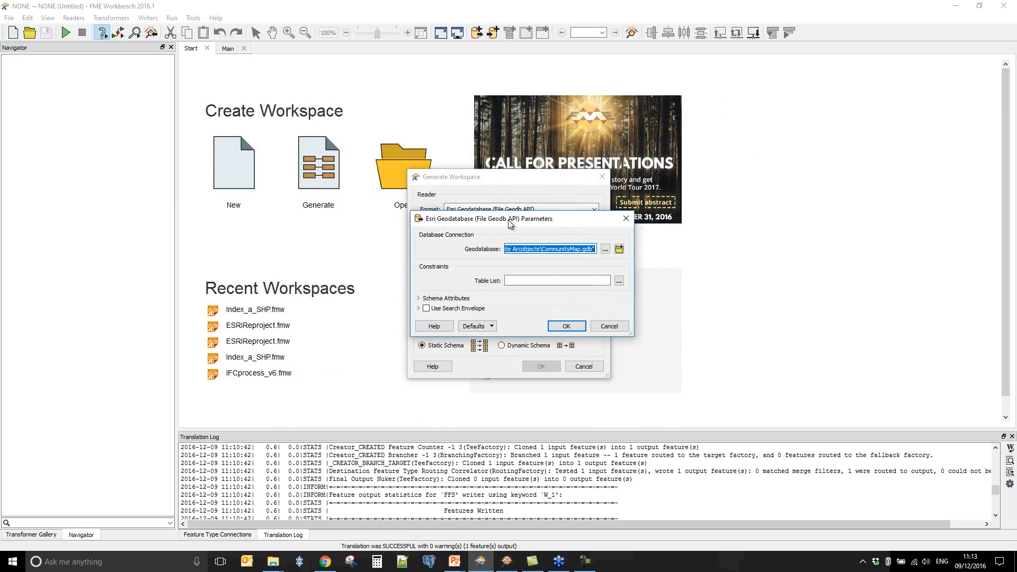
left_click(619, 282)
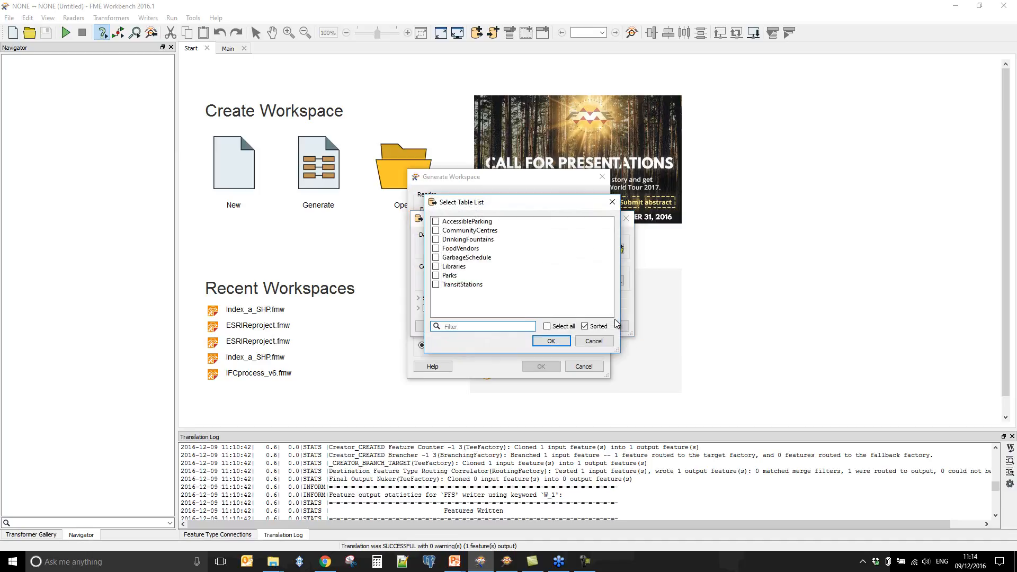
left_click(459, 250)
left_click(551, 341)
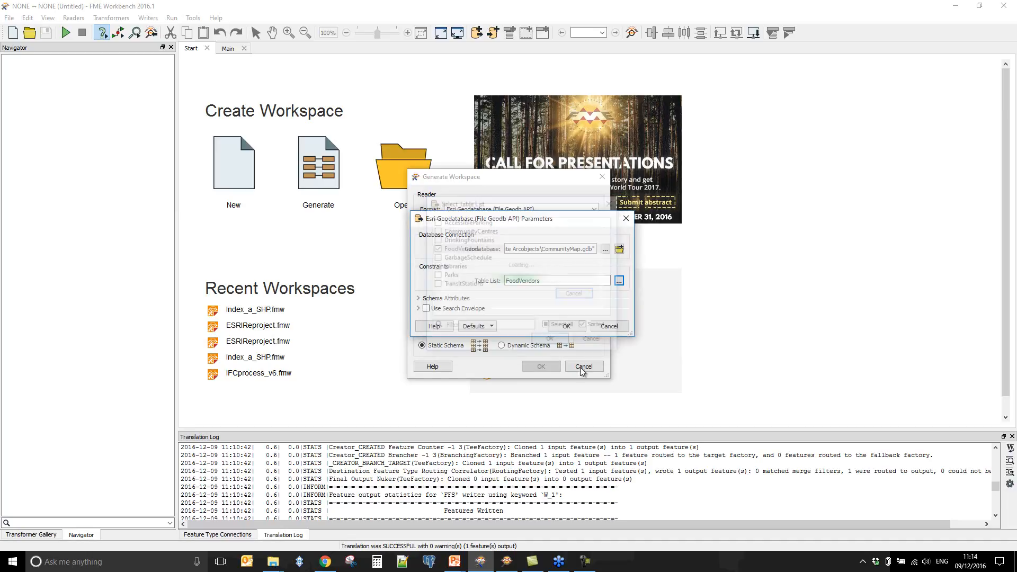
- Discard the File Geodb API parameters and change the reader format to Esri Geodatabase (File Geodb ArcObjects)
left_click(608, 329)
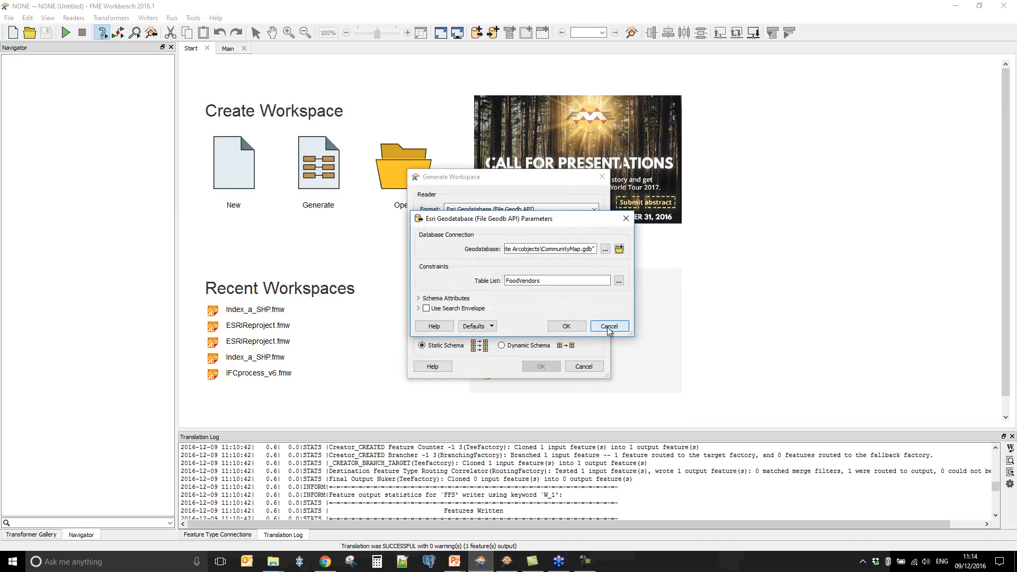
triple_click(549, 210)
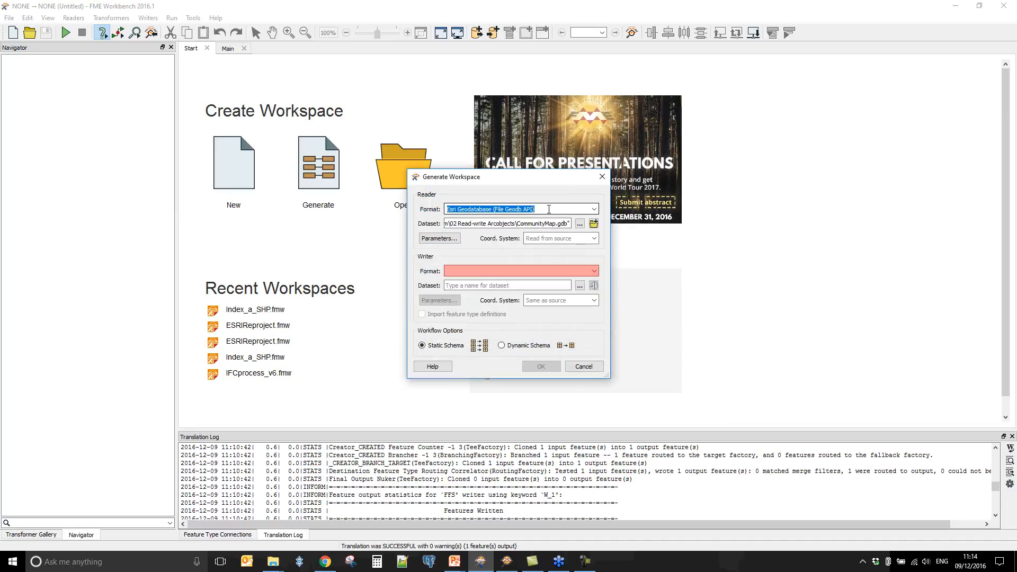
type("arcobj")
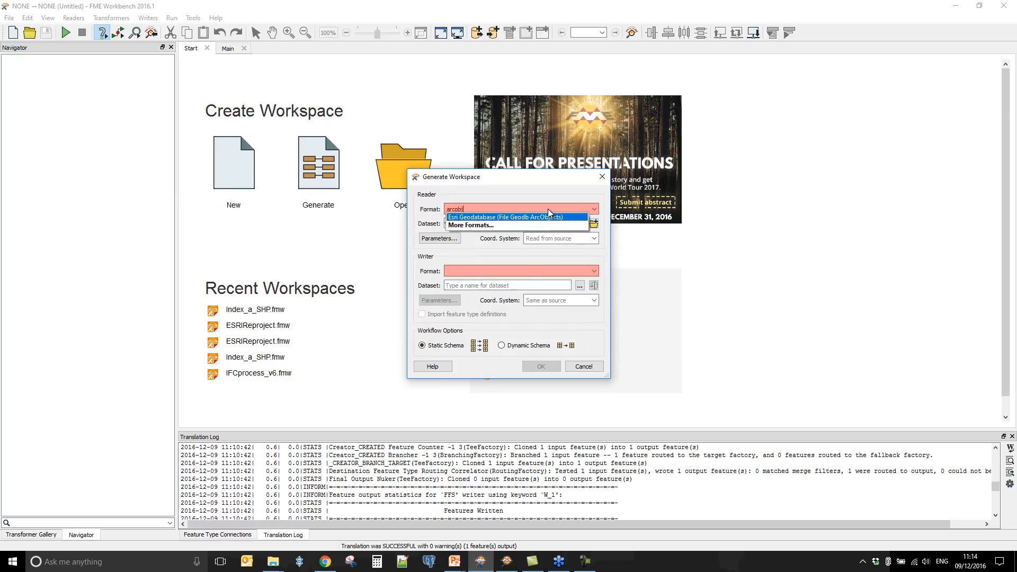
left_click(549, 217)
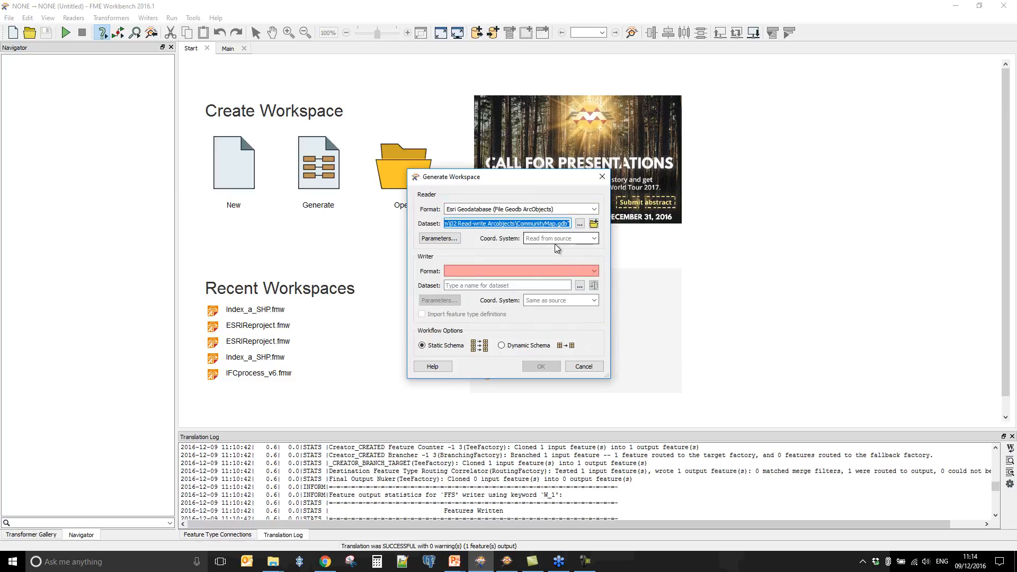
- Configure the ArcObjects reader to read the FoodVendors and Parks tables with Feature Read Mode set to Features
left_click(445, 240)
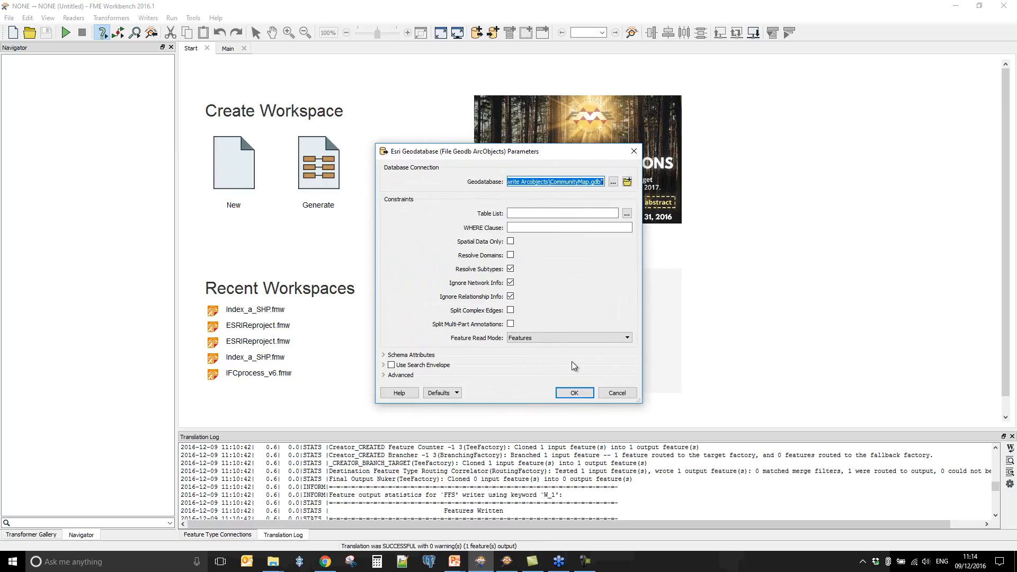
left_click(532, 338)
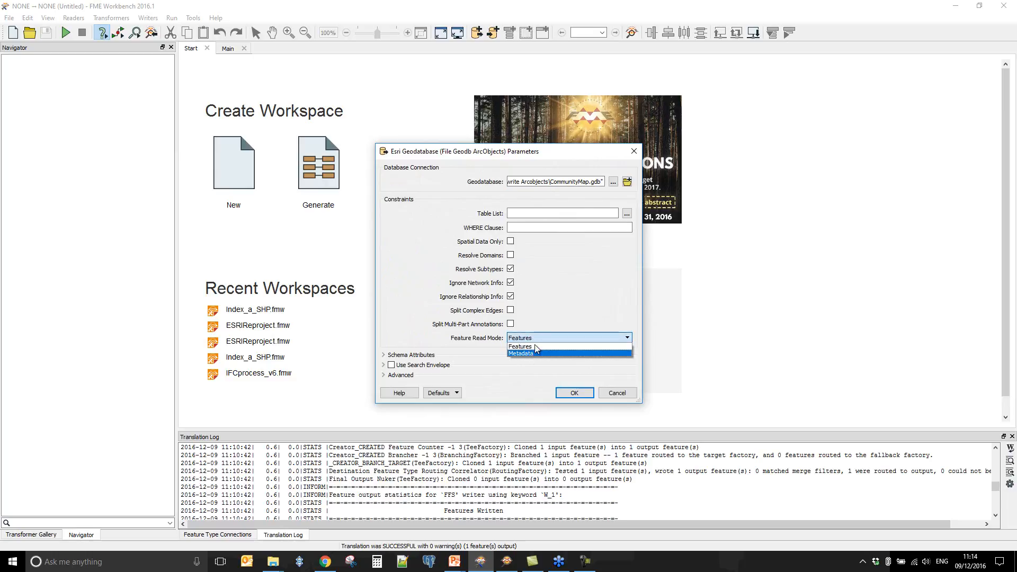
left_click(536, 344)
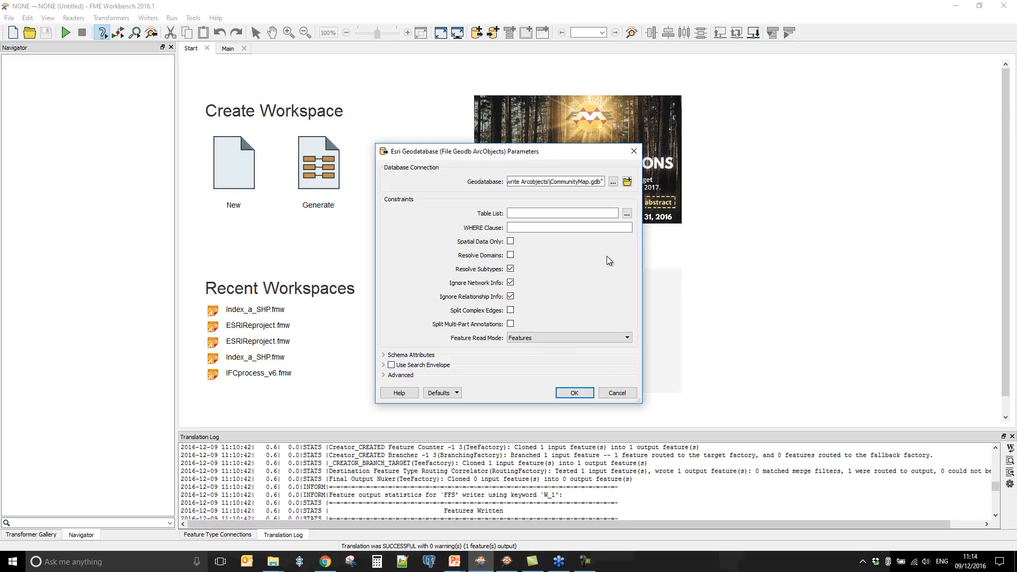
left_click(626, 213)
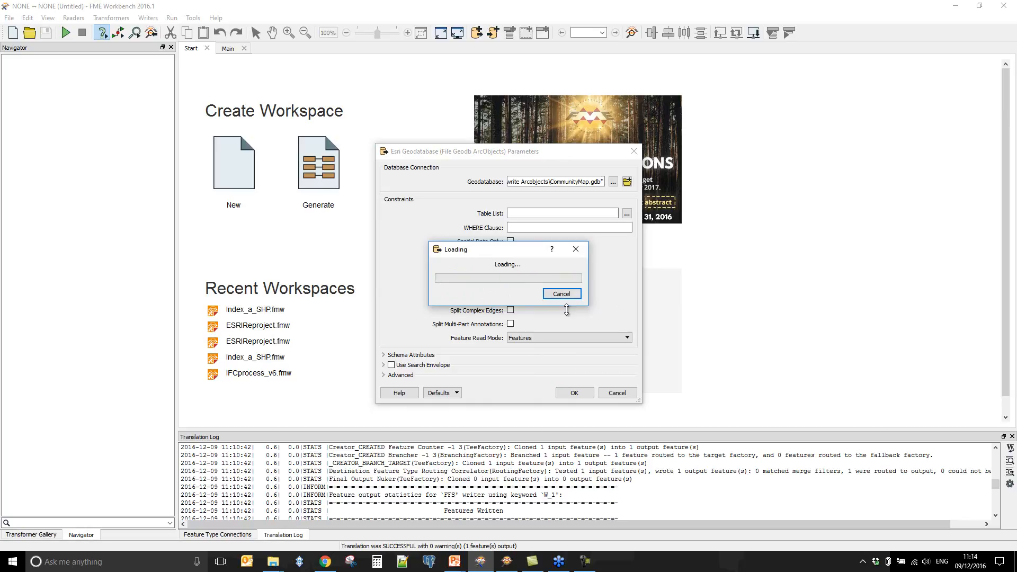
left_click(447, 249)
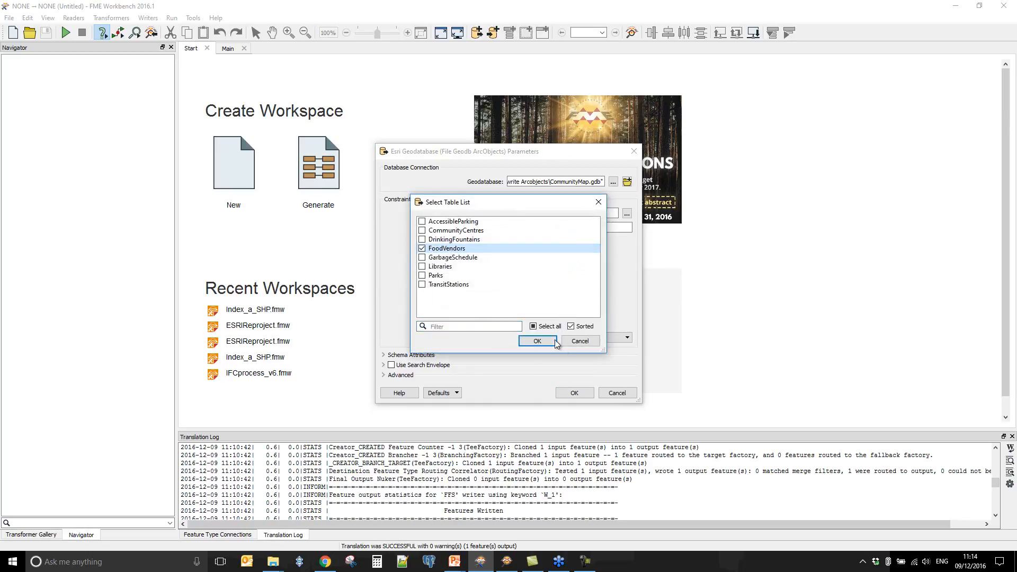
left_click(436, 276)
left_click(538, 341)
left_click(576, 392)
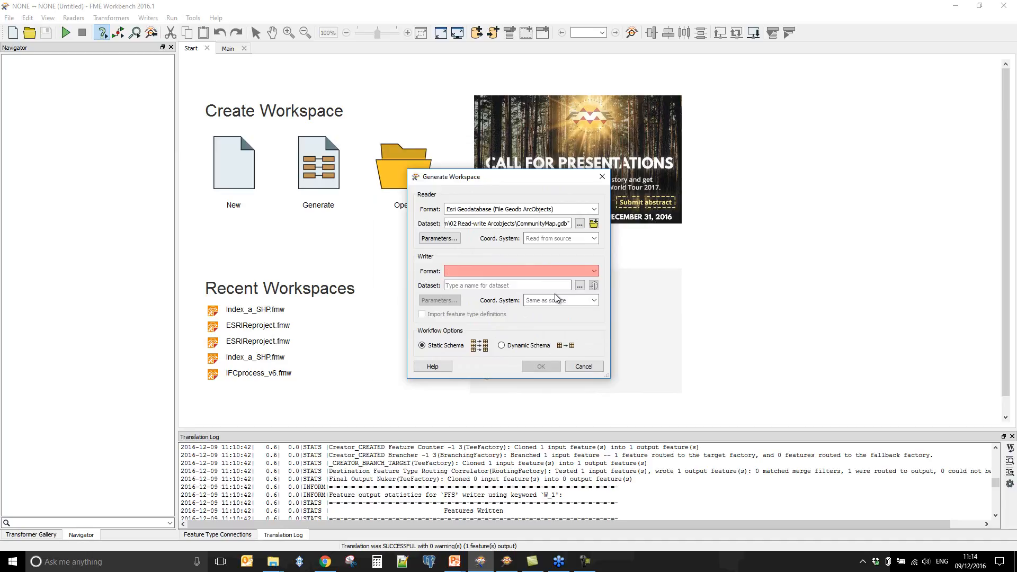
- Set the writer to Esri Shapefile with dataset C:\FMEData2016\Output\Training, accept its default parameters, and generate the workspace
type("shape")
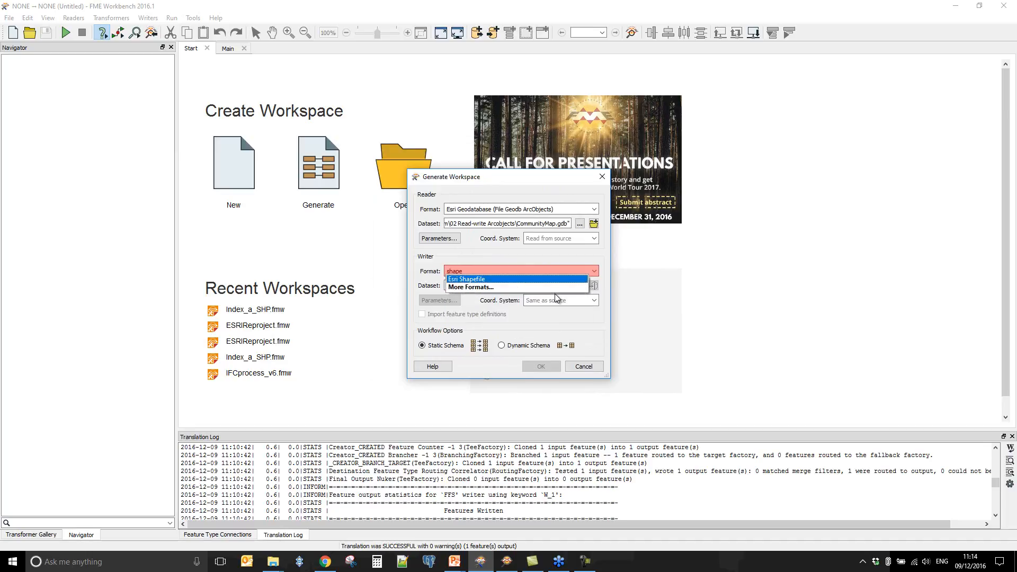
left_click(545, 279)
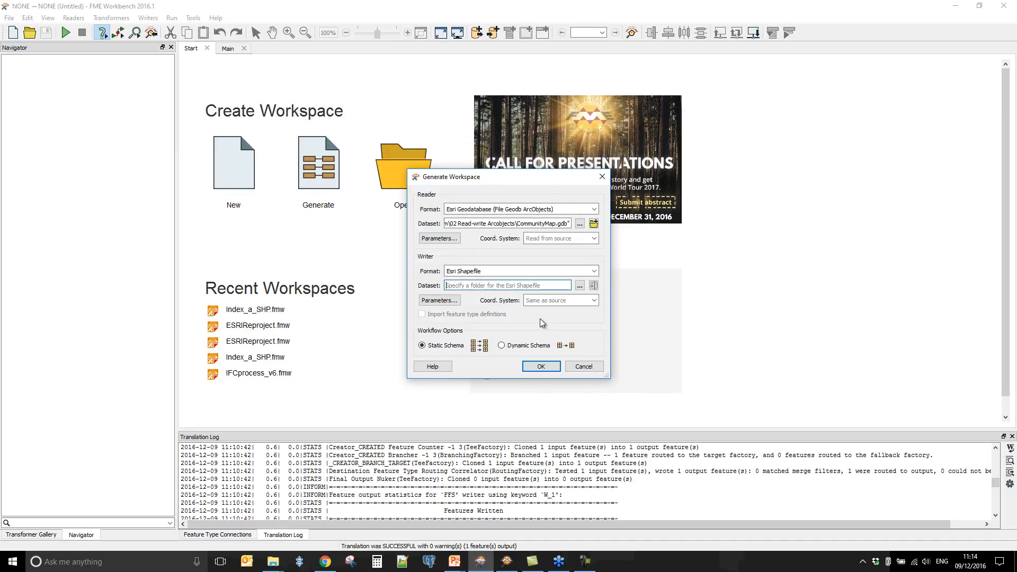
left_click(580, 286)
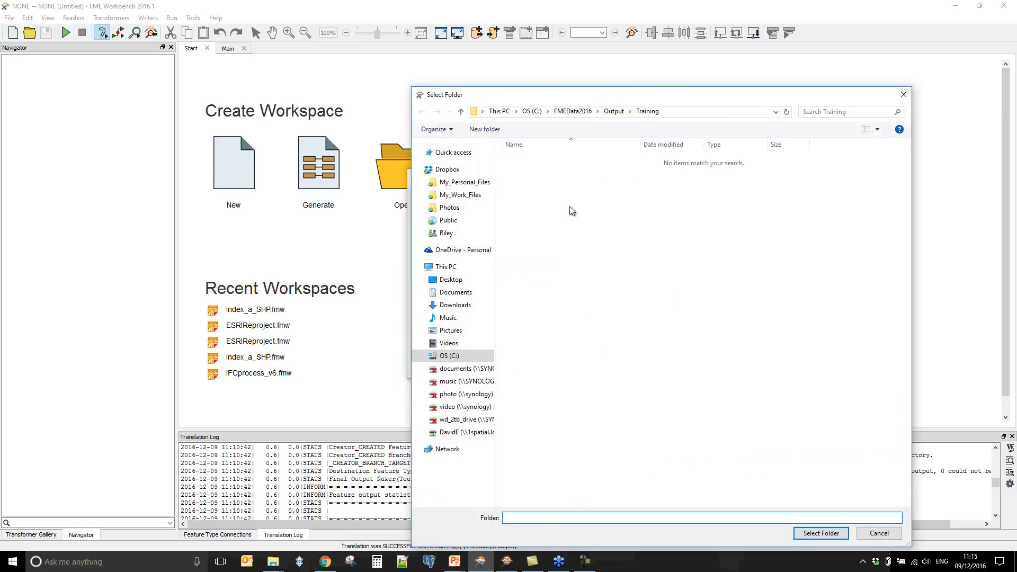
left_click(808, 533)
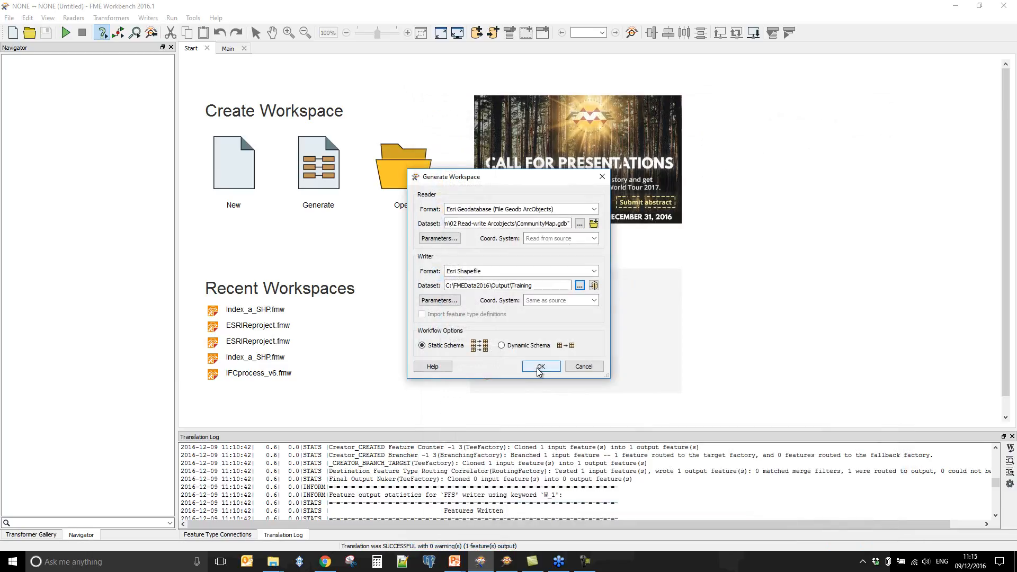
left_click(440, 300)
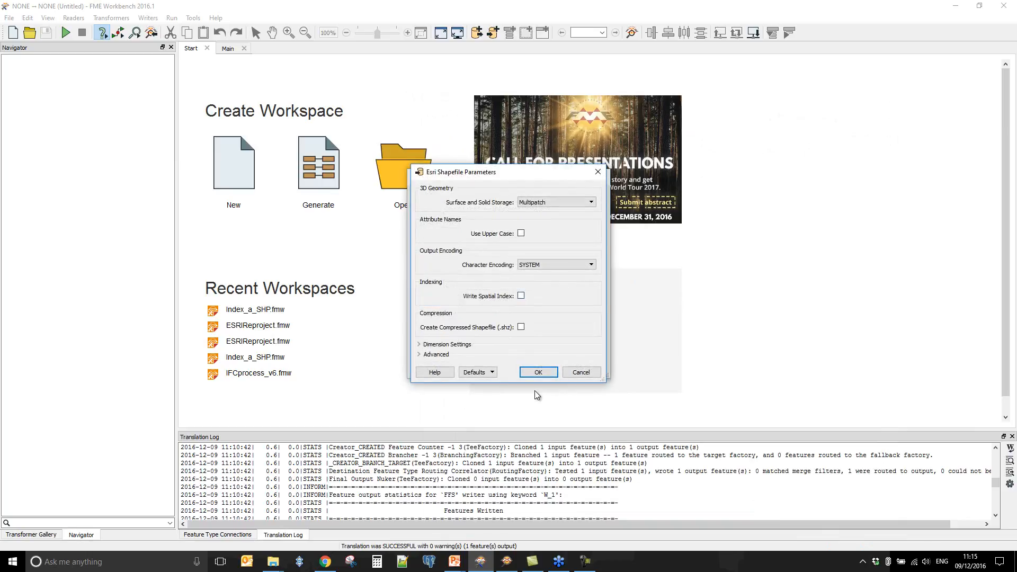
left_click(538, 373)
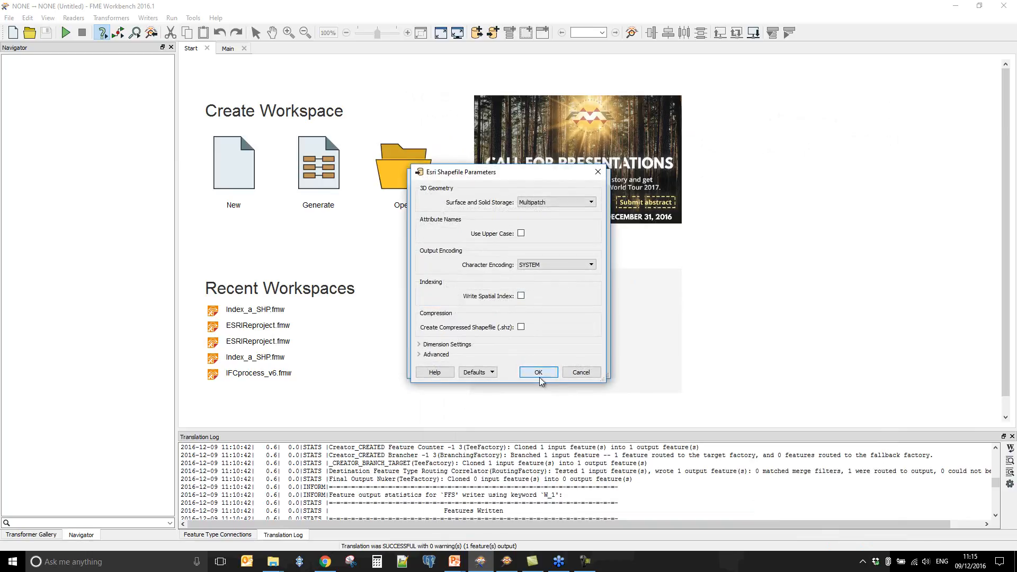
left_click(541, 367)
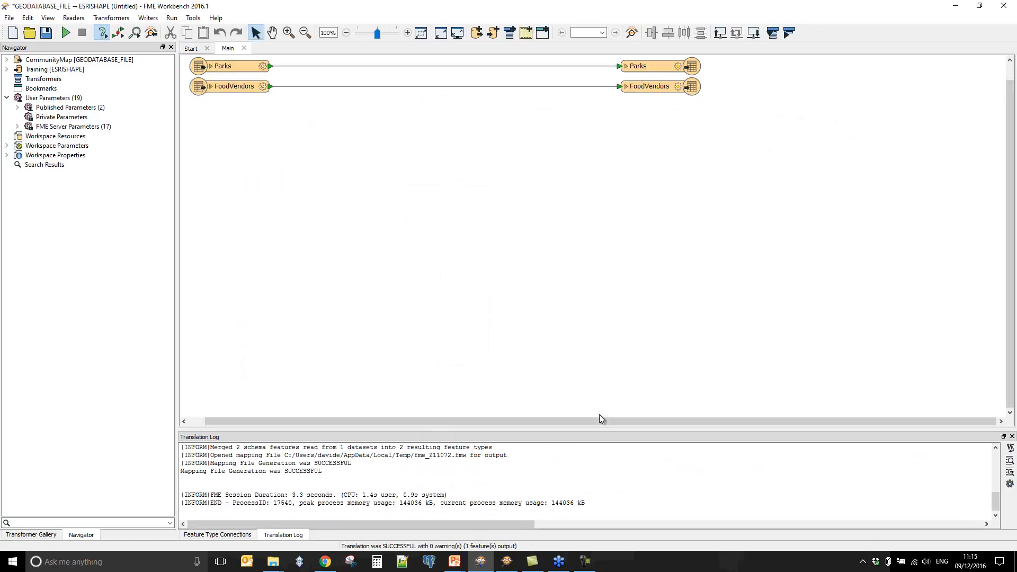
- Space out the FoodVendors reader and writer feature types below the Parks ones on the canvas
mouse_move(236, 87)
left_mouse_down()
mouse_move(253, 139)
mouse_move(233, 71)
mouse_move(247, 89)
left_mouse_up()
left_click(291, 104)
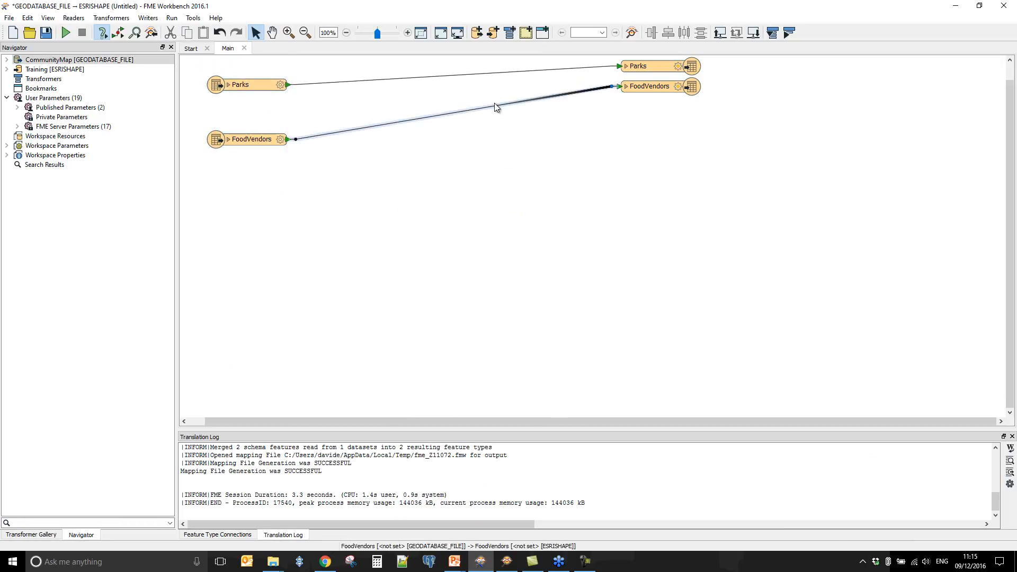
left_click_drag(657, 92, 650, 130)
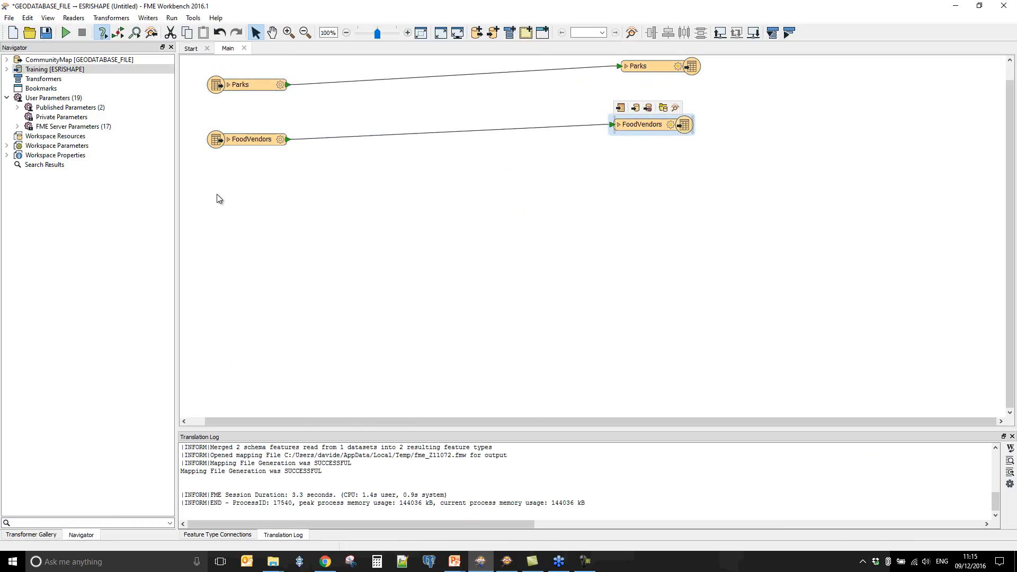
- Run the geodatabase-to-shapefile translation and expand the attribute lists of the FoodVendors and Parks reader feature types
left_click(98, 62)
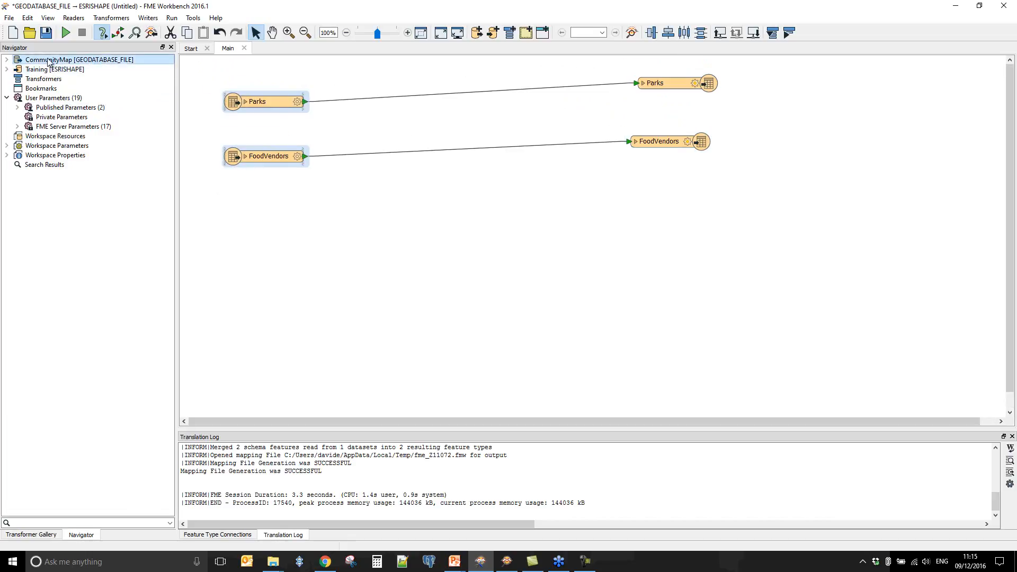
left_click(66, 34)
left_click(561, 306)
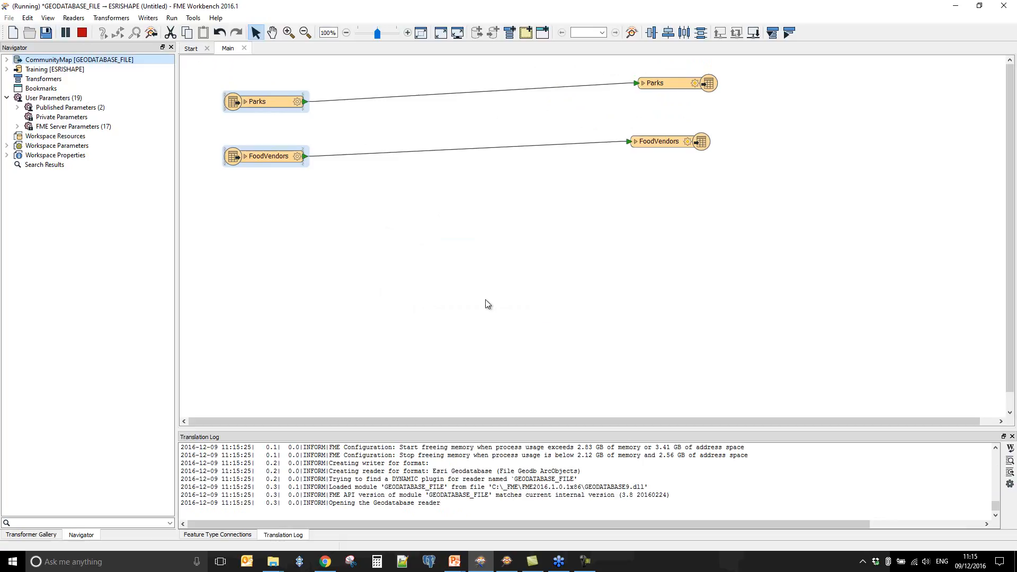
left_click(245, 156)
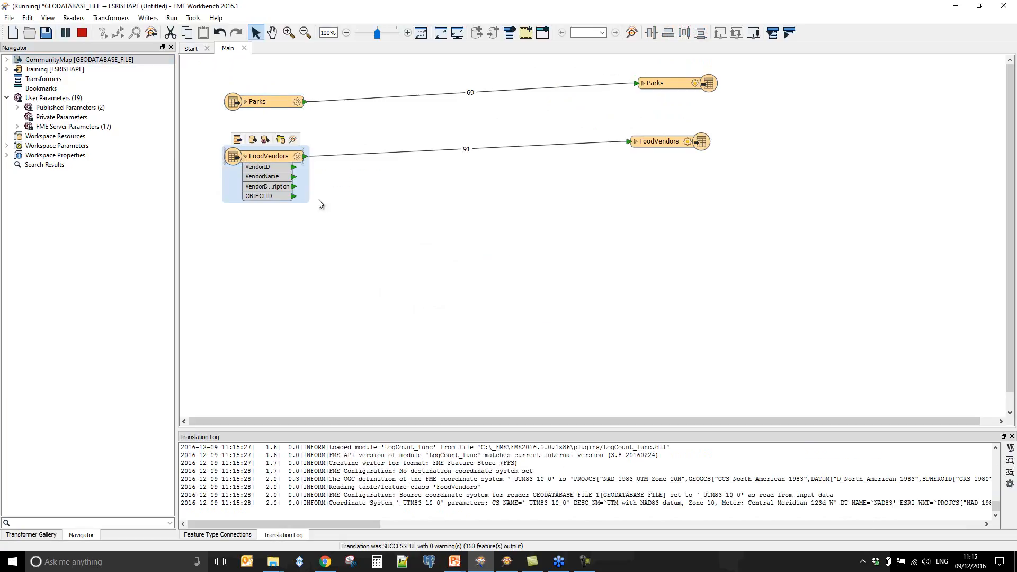
left_click(246, 102)
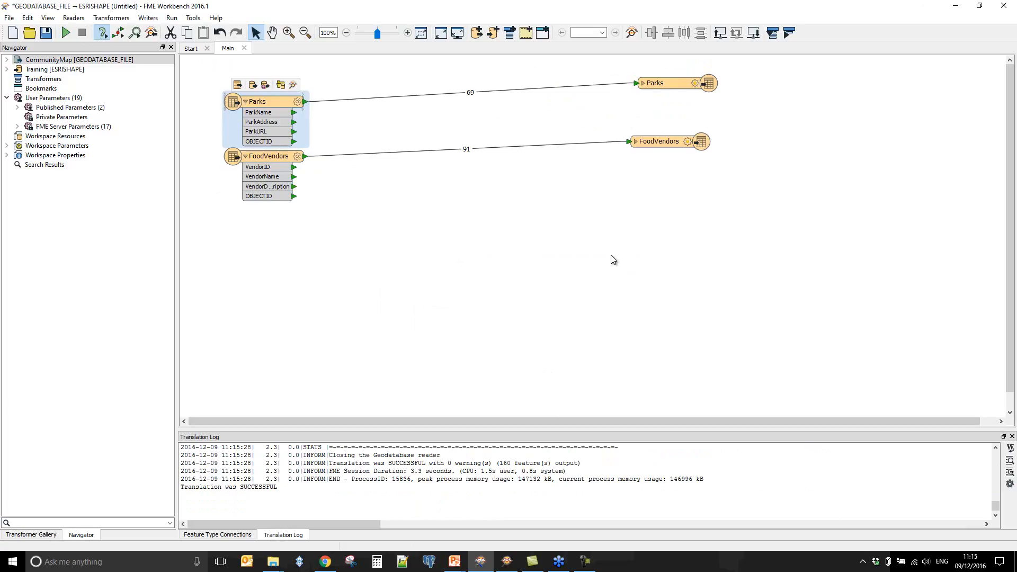
- Open the folder containing the FoodVendors writer's output and examine the shapefiles written to Training
right_click(662, 141)
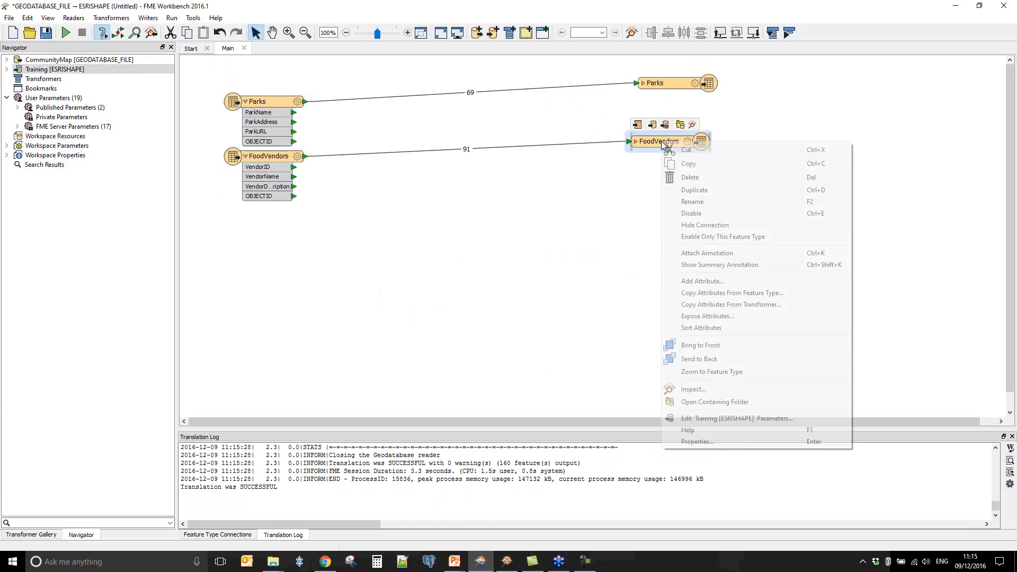
left_click(712, 402)
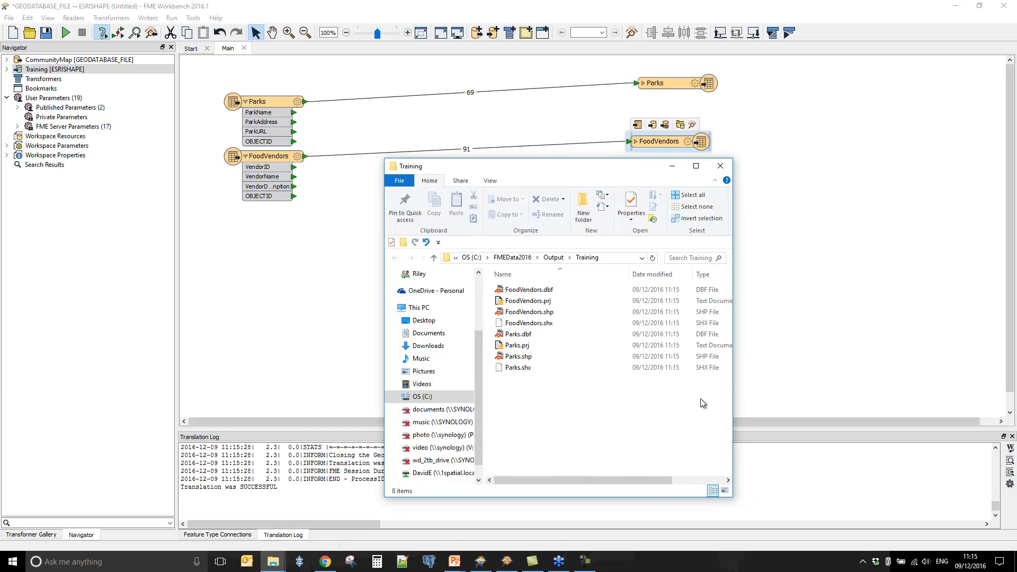
left_click(851, 340)
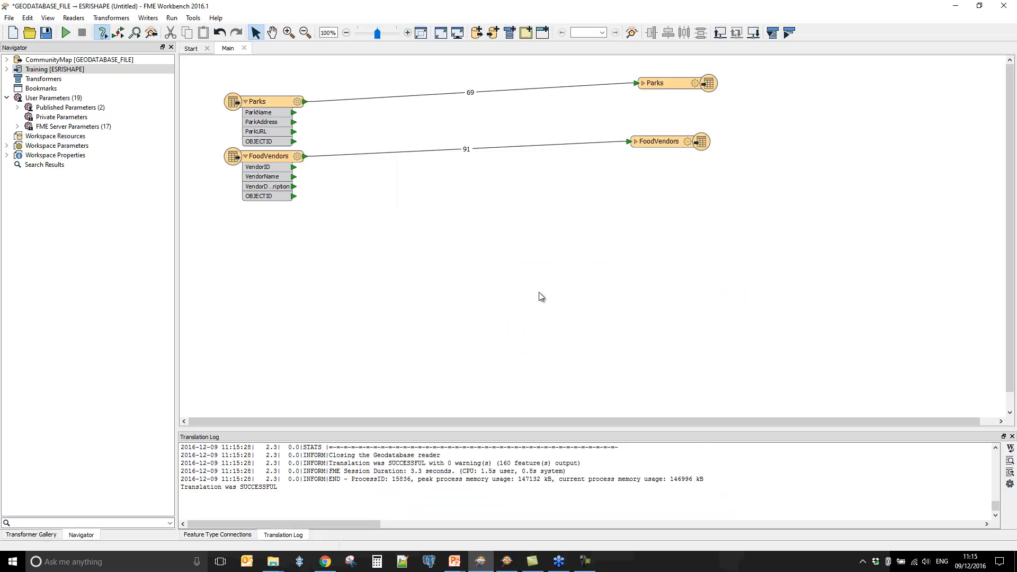
left_click(100, 60)
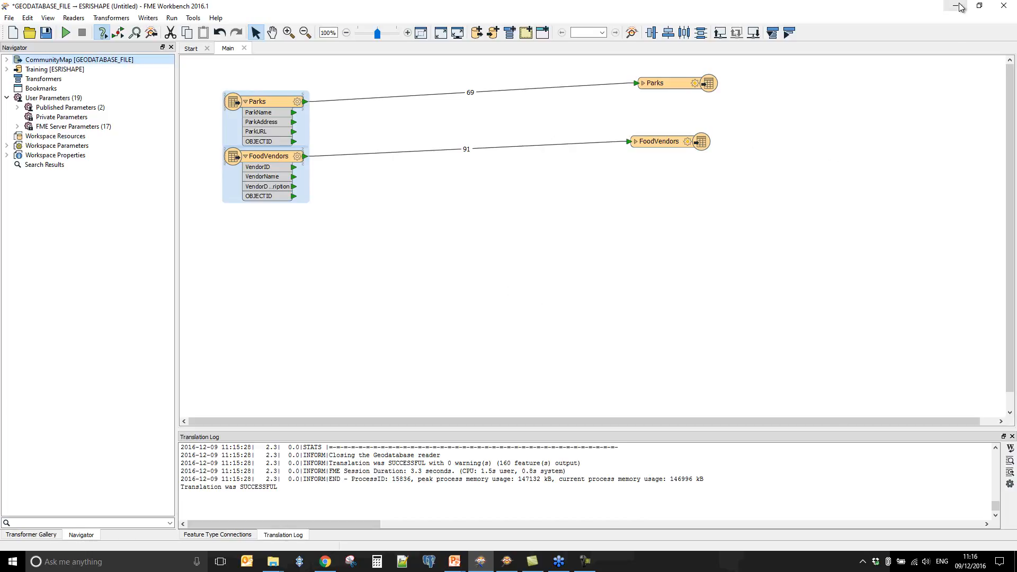
left_click(148, 18)
left_click(156, 46)
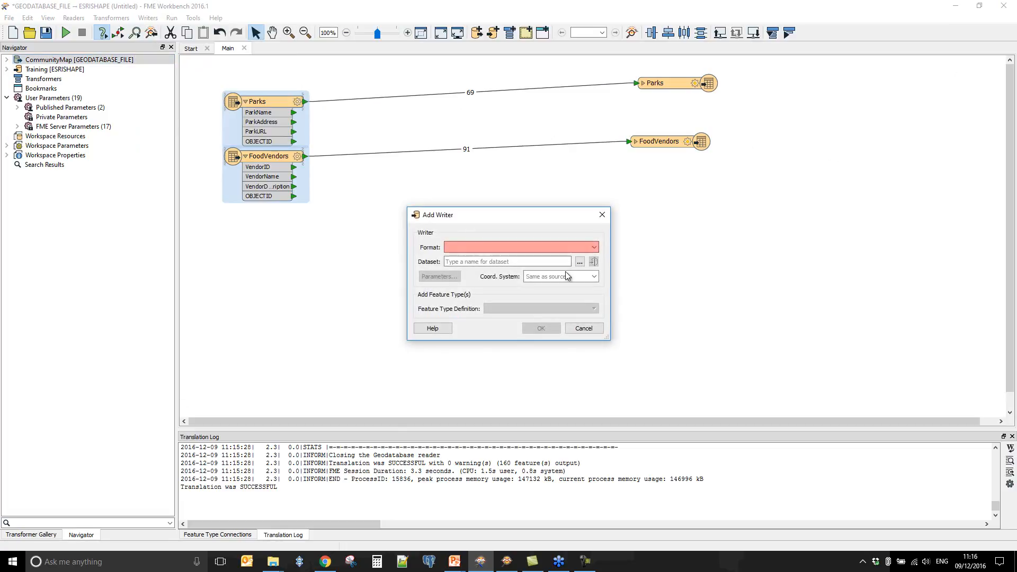
type("arcob")
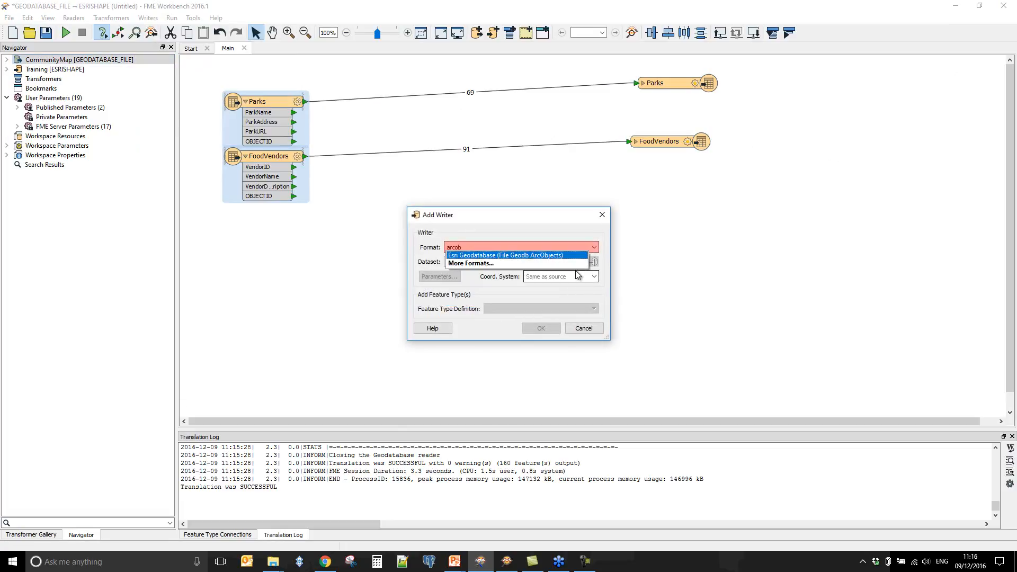
left_click(575, 256)
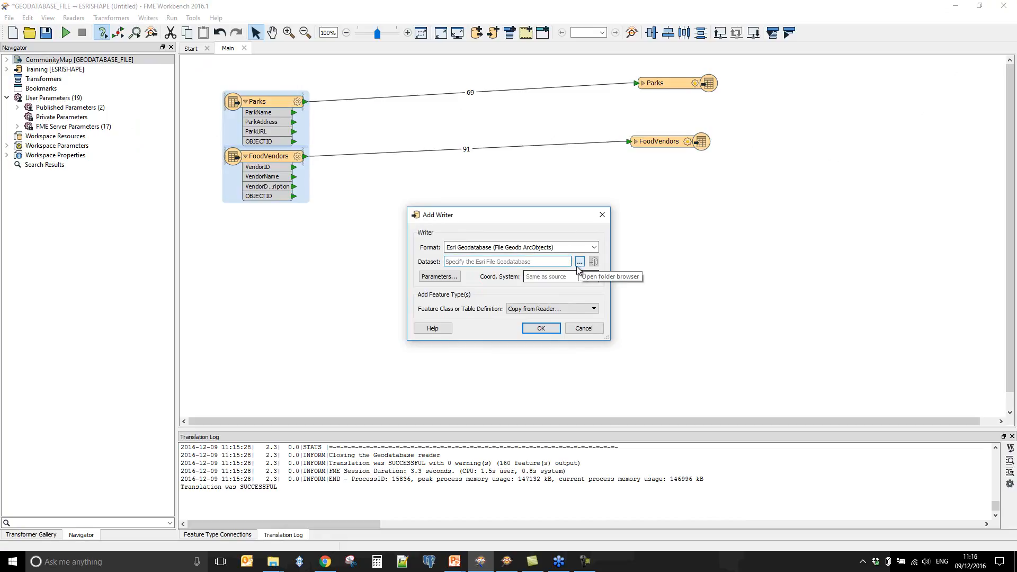
left_click(584, 329)
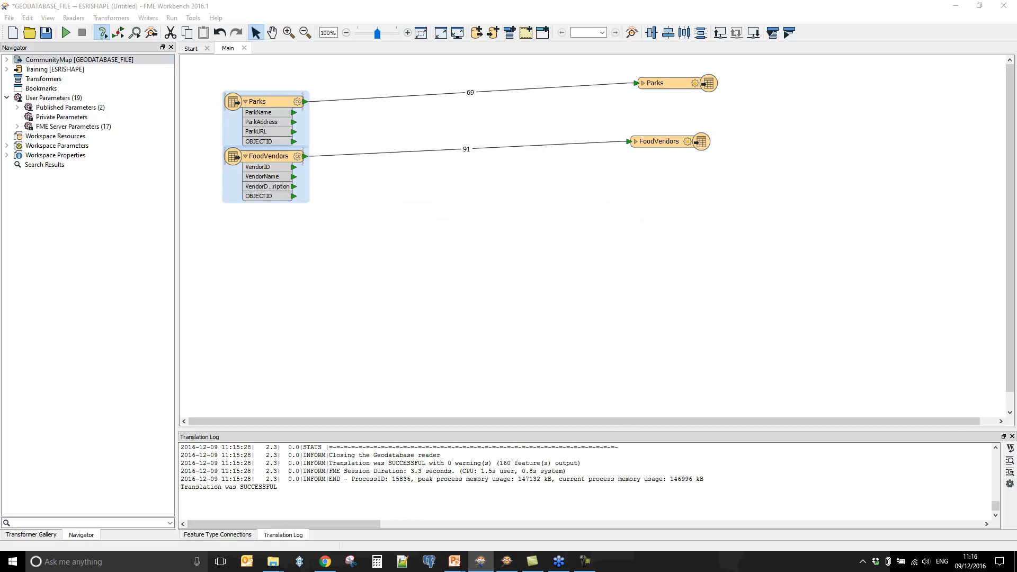
- Switch to the PowerPoint presentation and advance to the slide on reprojecting using Esri's CRS
left_click(455, 560)
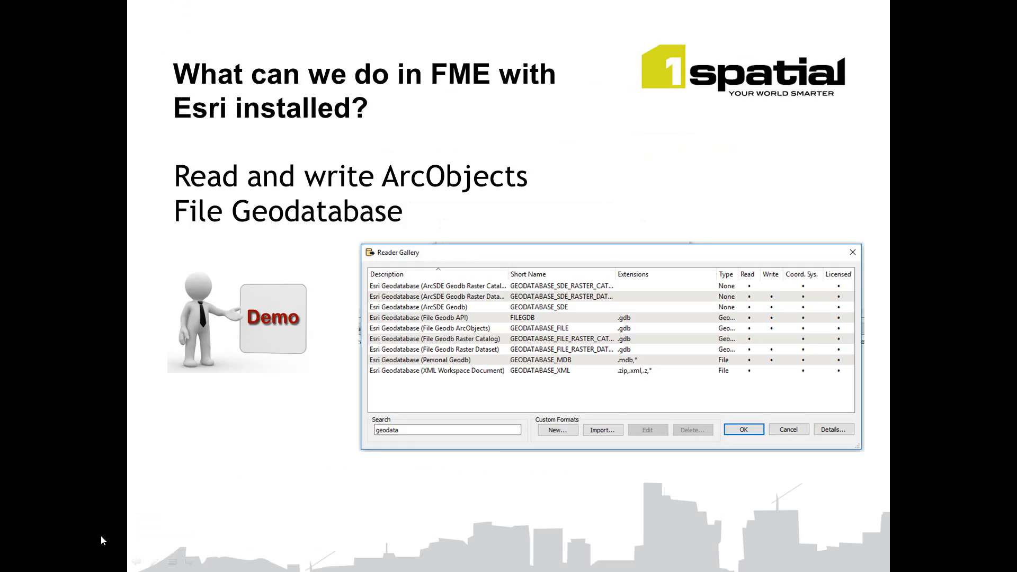
left_click(206, 499)
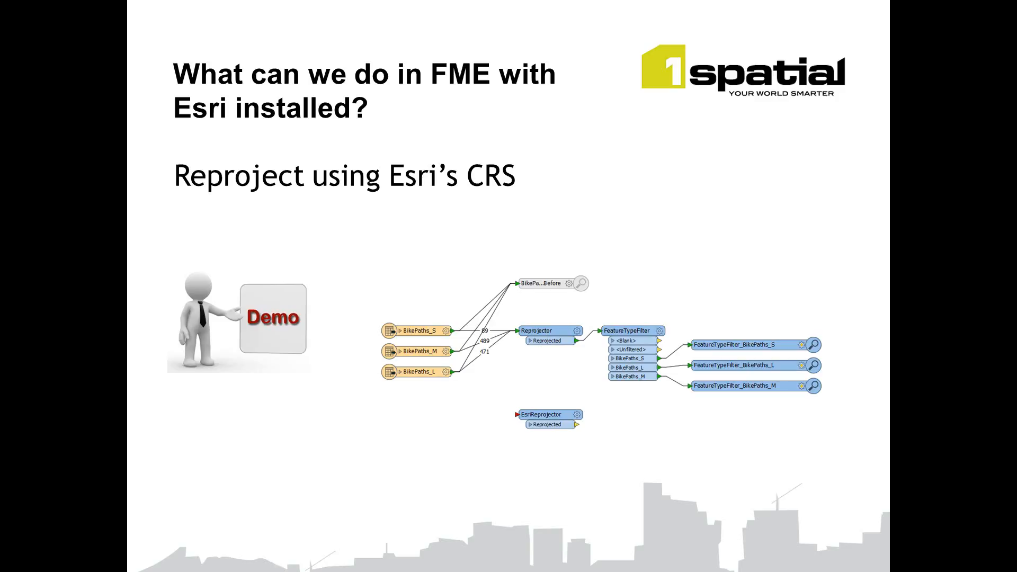
- Switch to FME Workbench, close the geodatabase-to-shapefile workspace without saving and open the recent workspace ESRIReproject.fmw
key("alt+Tab")
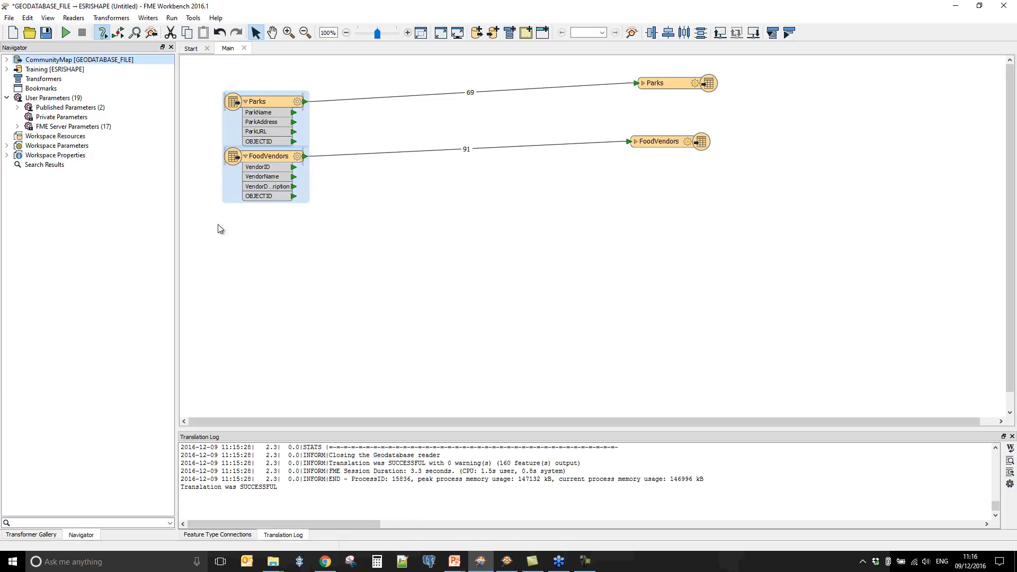
key("super+e")
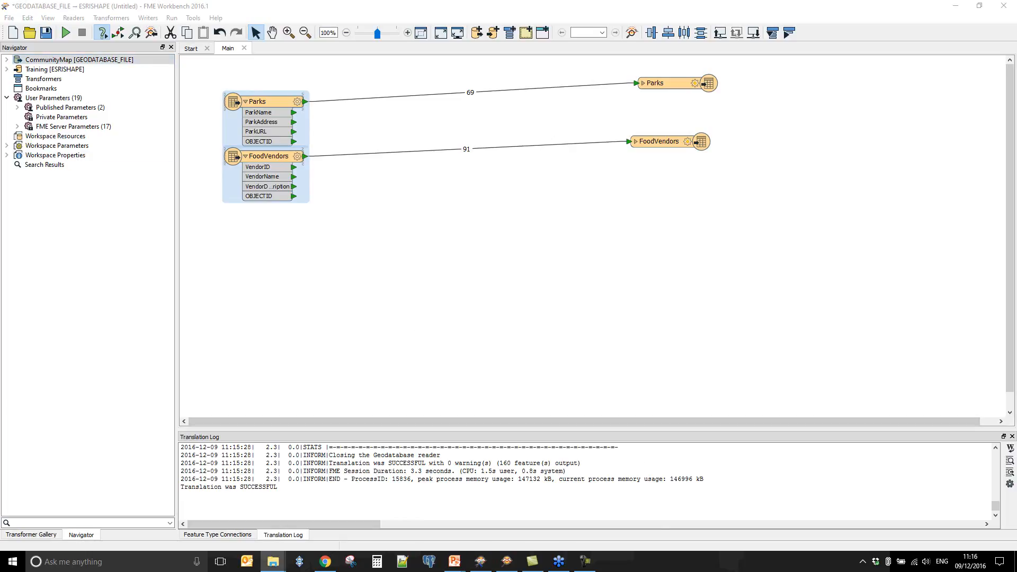
left_click(634, 258)
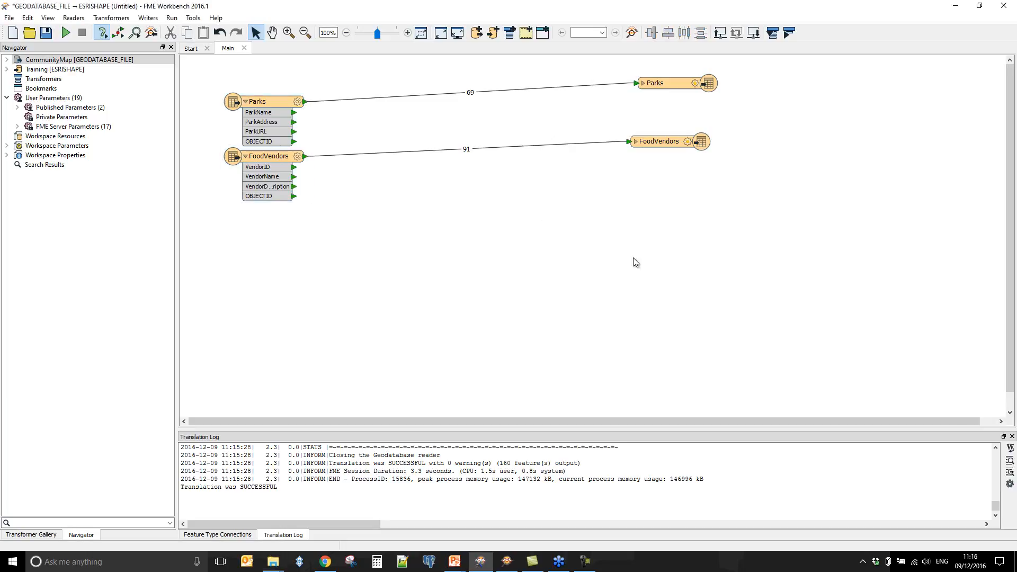
left_click(244, 49)
left_click(531, 294)
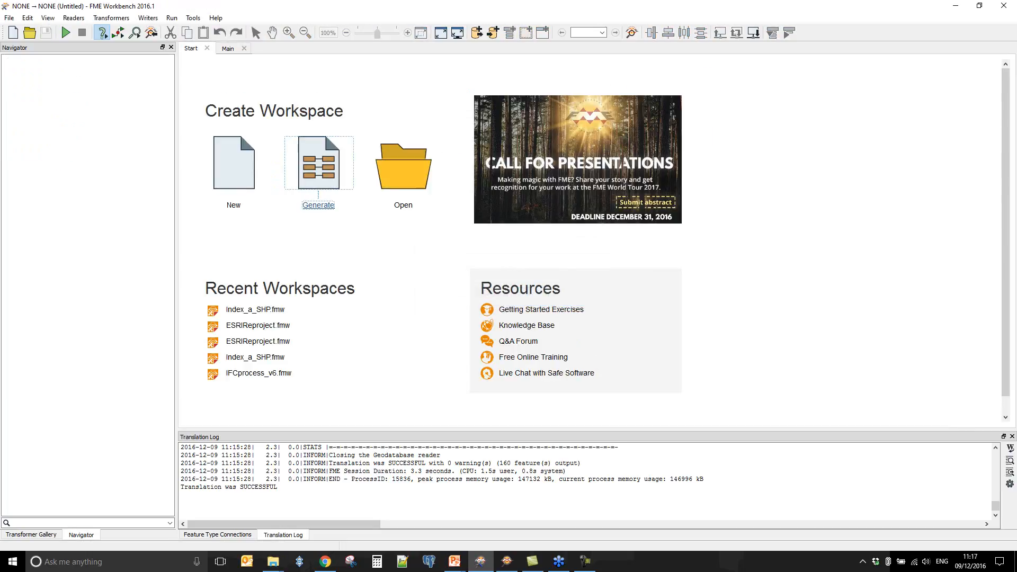
left_click_drag(354, 328, 311, 280)
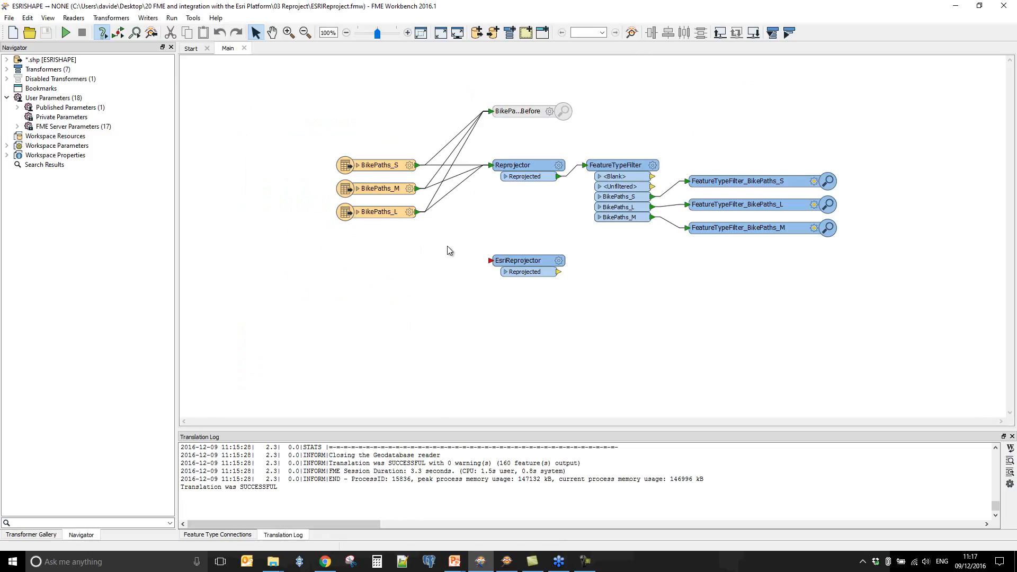
- Disable the Reprojector transformer and enable the BikePaths_Before inspector
left_click_drag(450, 246, 287, 126)
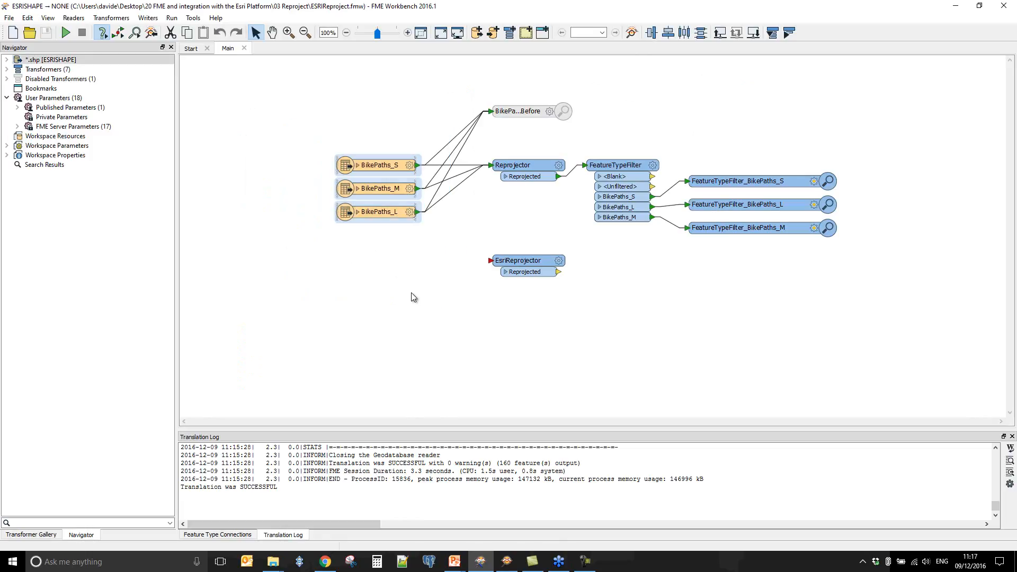
left_click(507, 226)
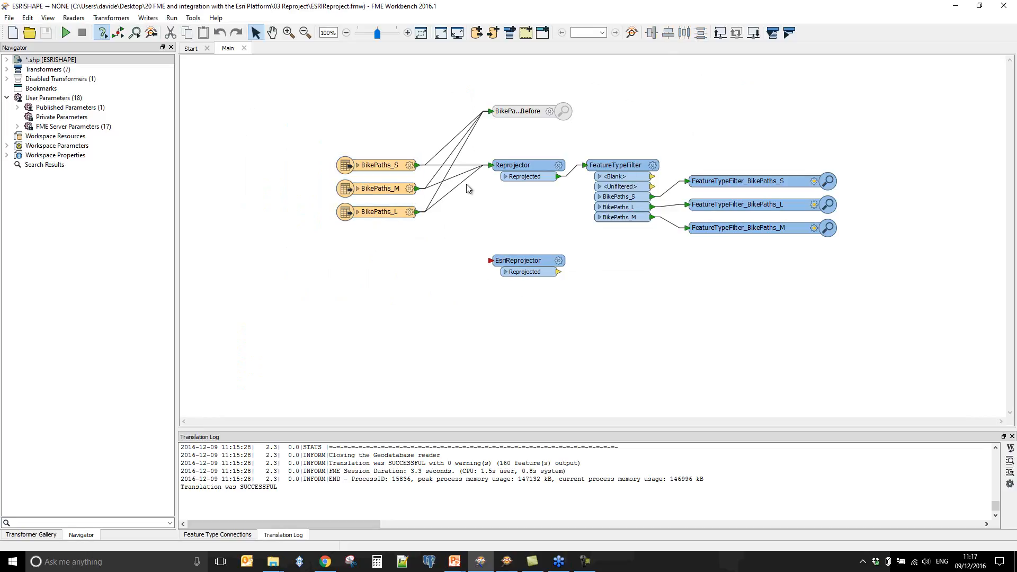
right_click(523, 168)
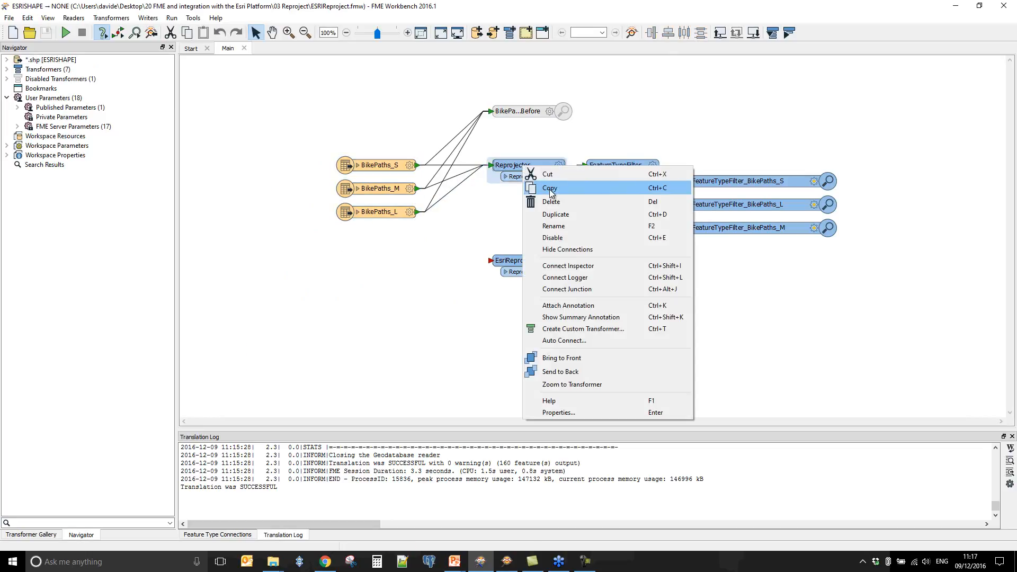
left_click(563, 238)
right_click(513, 118)
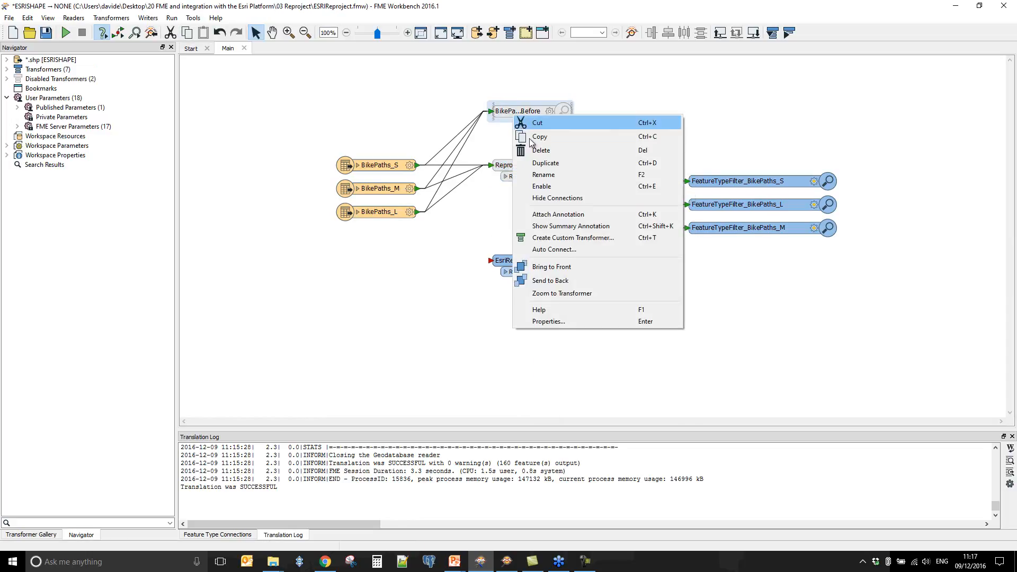
left_click(546, 186)
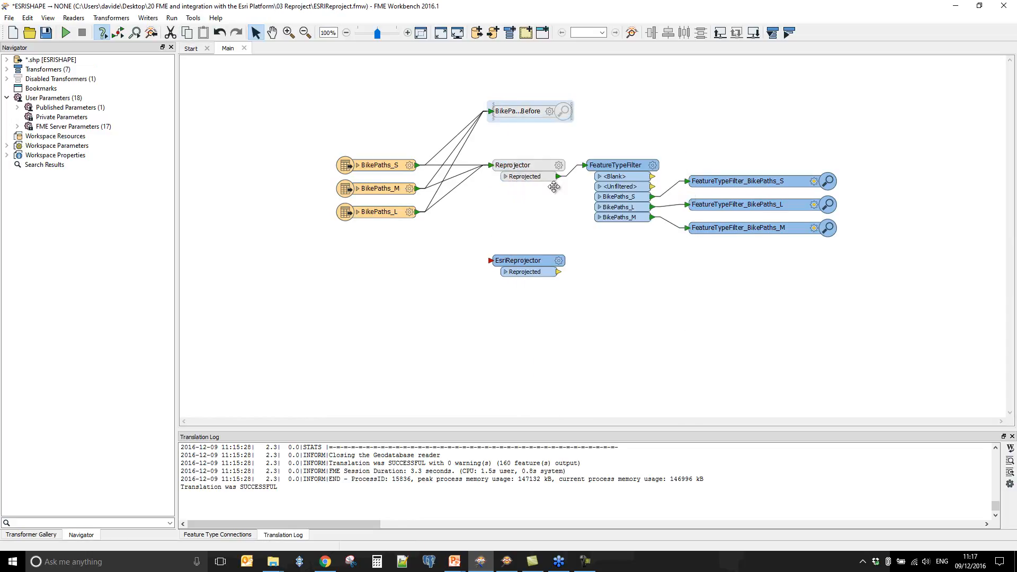
- Run the translation with the preset Cycling shapefiles and hide the Stamen background map in the Data Inspector view
key("F5")
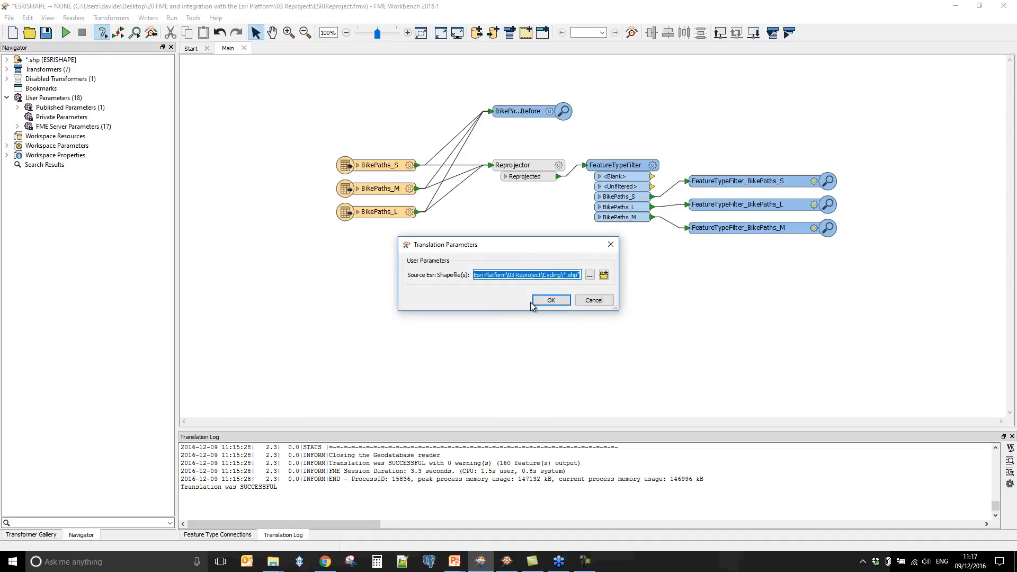
left_click(536, 304)
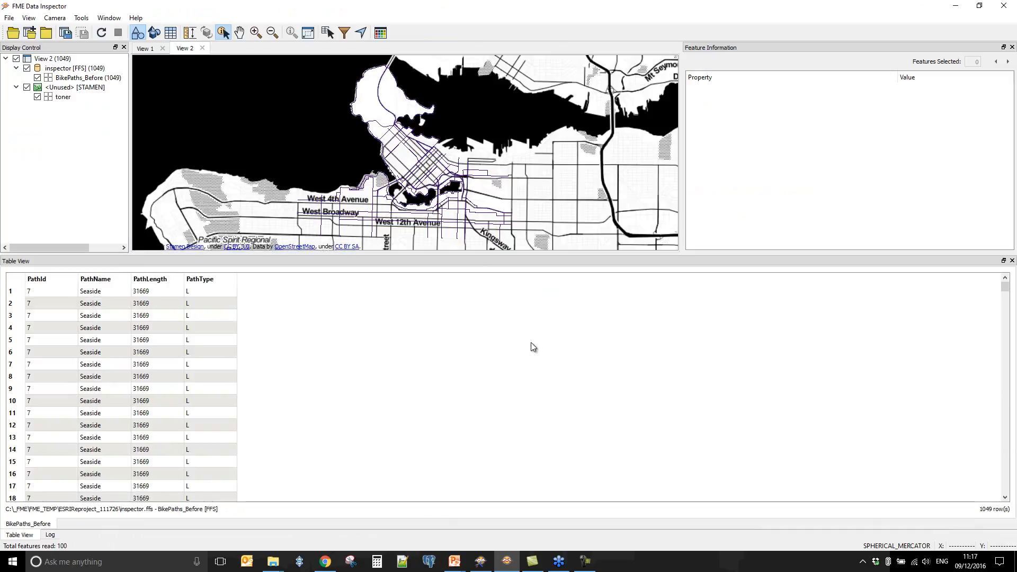
left_click(27, 88)
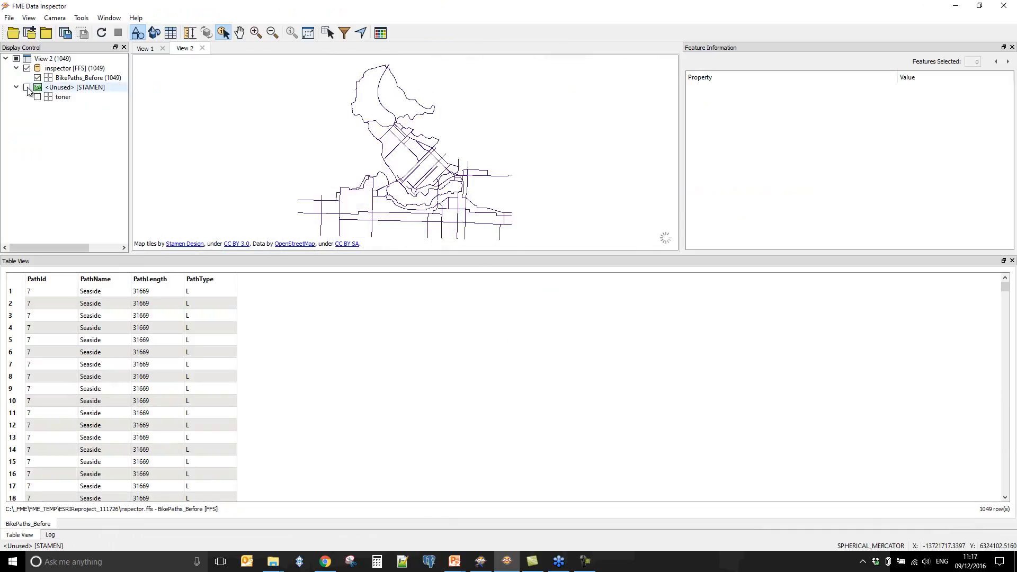
- Inspect the coordinate system of two unprojected bike path features and return to FME Workbench
left_click(416, 221)
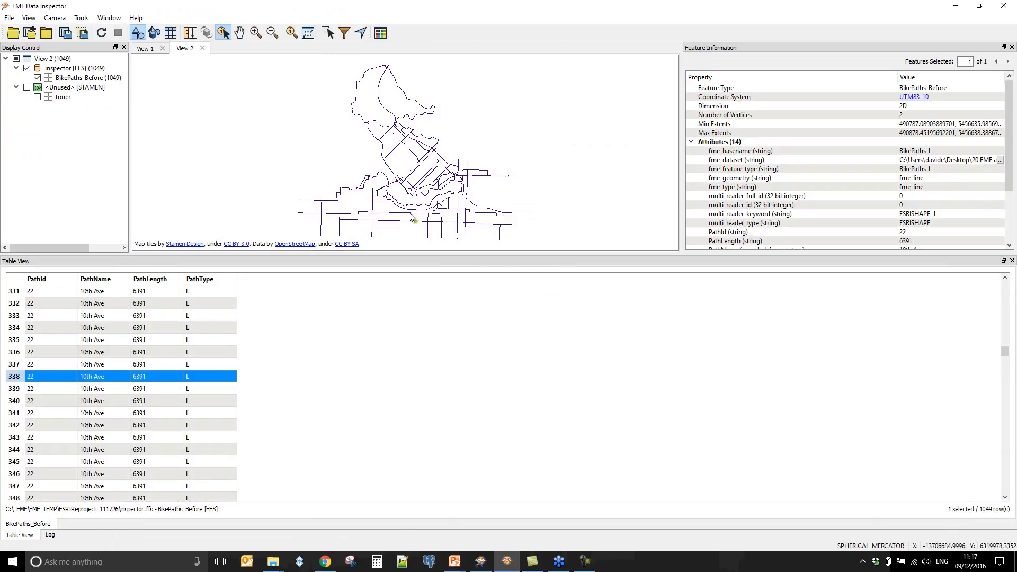
left_click(409, 214)
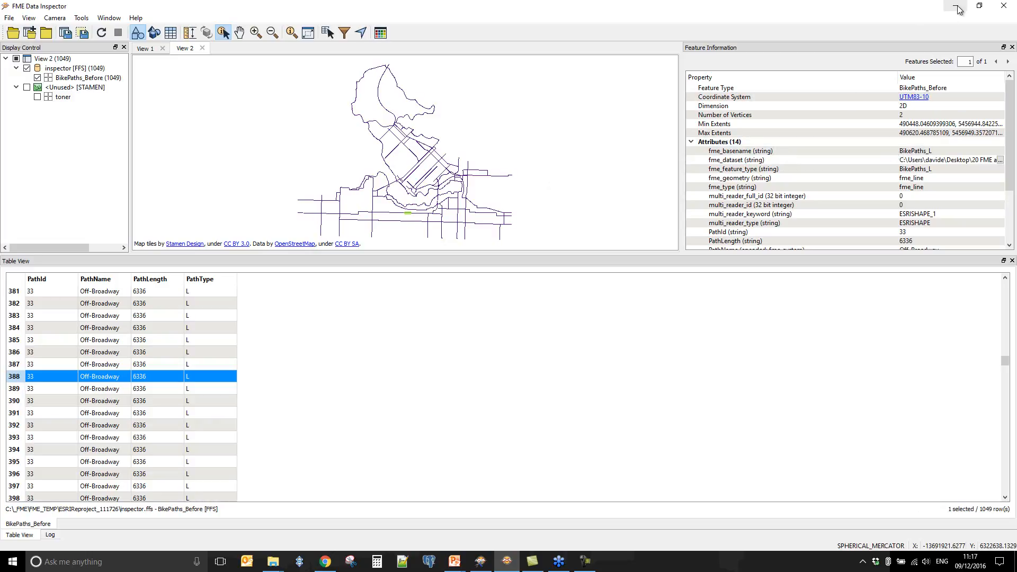
left_click(1004, 7)
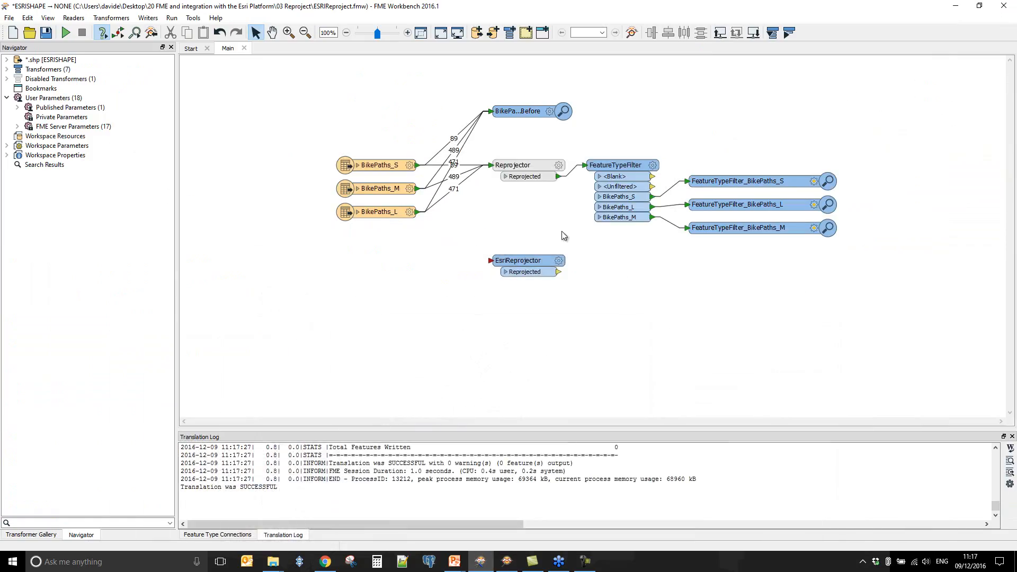
- Re-enable the Reprojector transformer and delete the BikePaths_Before inspector
left_click(538, 165)
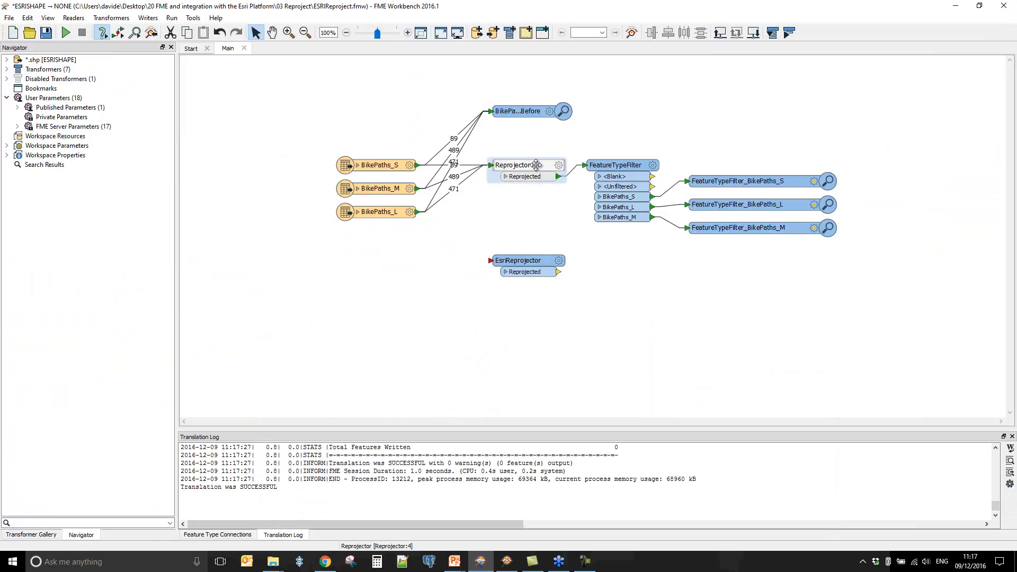
right_click(536, 165)
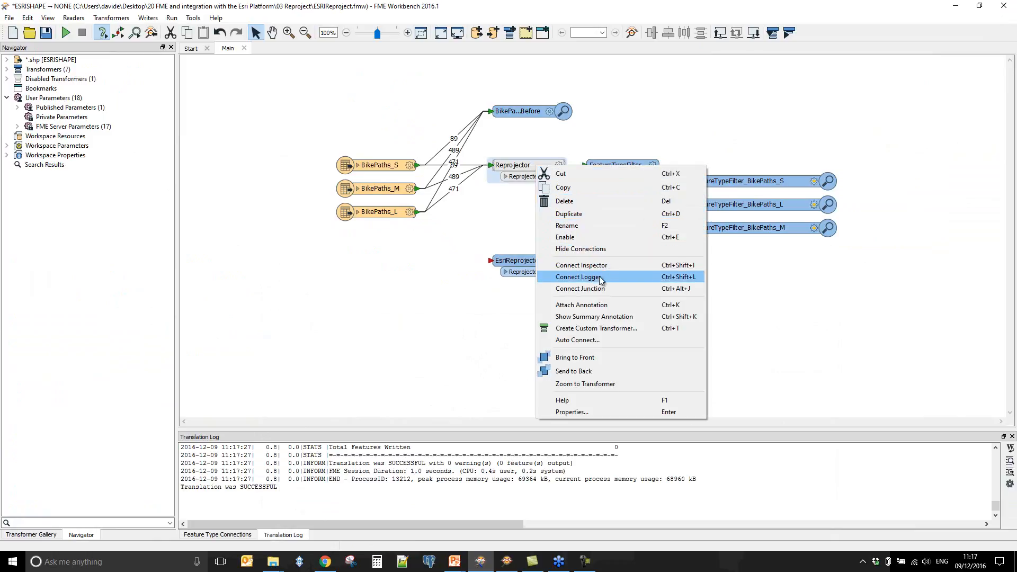
left_click(581, 225)
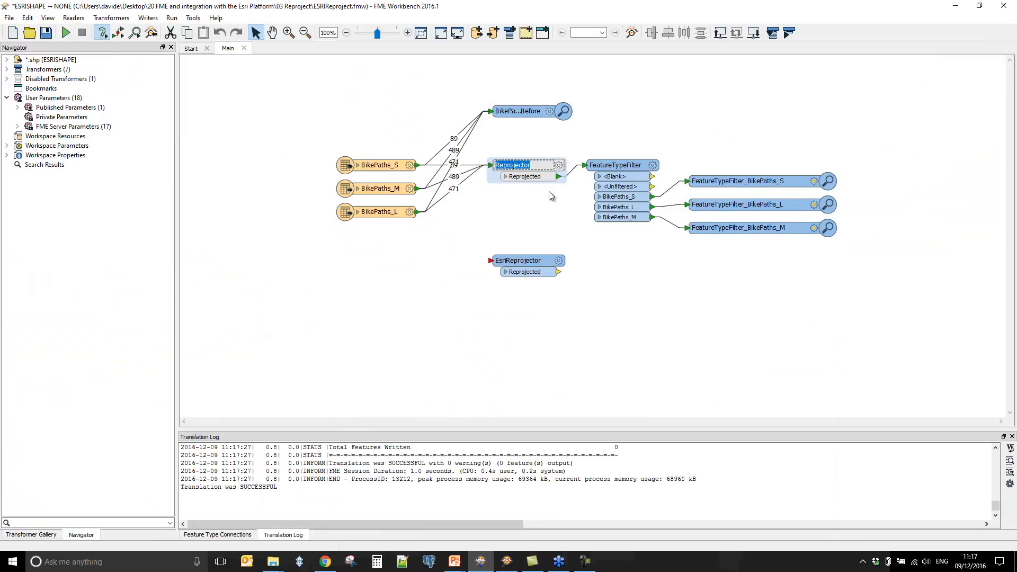
left_click(548, 192)
left_click(537, 167)
key("ctrl+e")
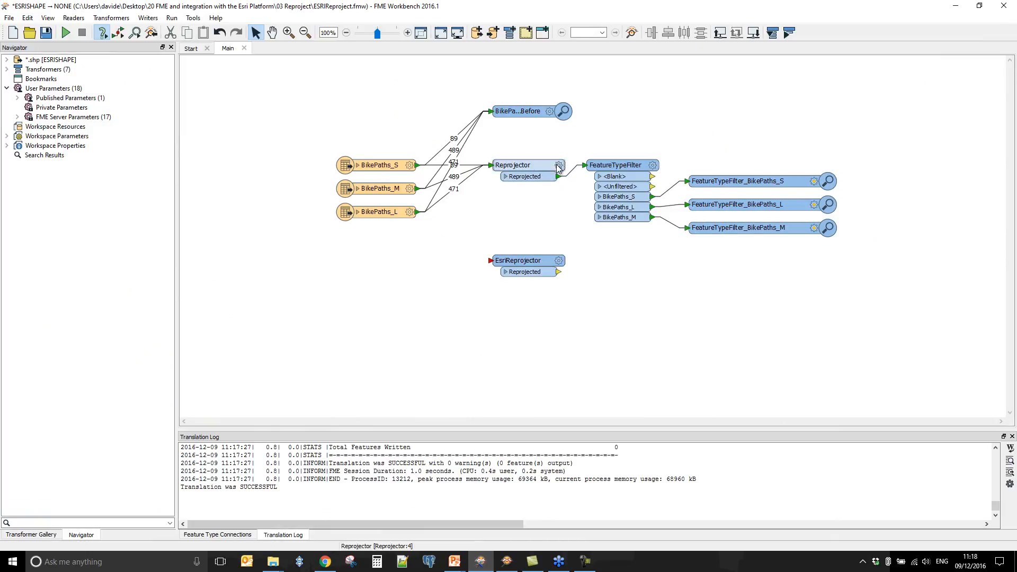
left_click(540, 112)
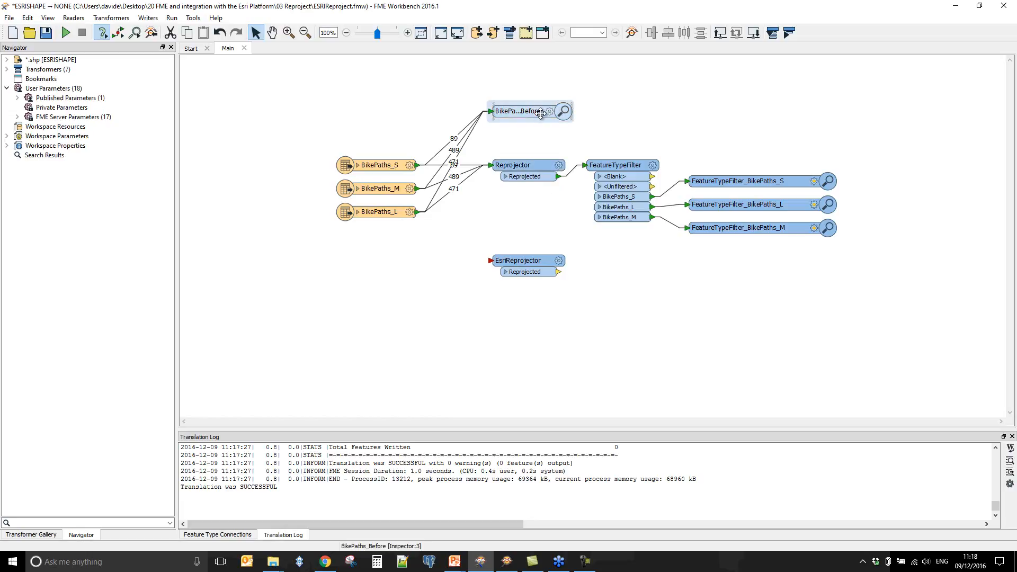
key("Delete")
- Review the Reprojector's source and destination coordinate systems, accept them and run the translation with the preset source shapefiles
left_click(558, 162)
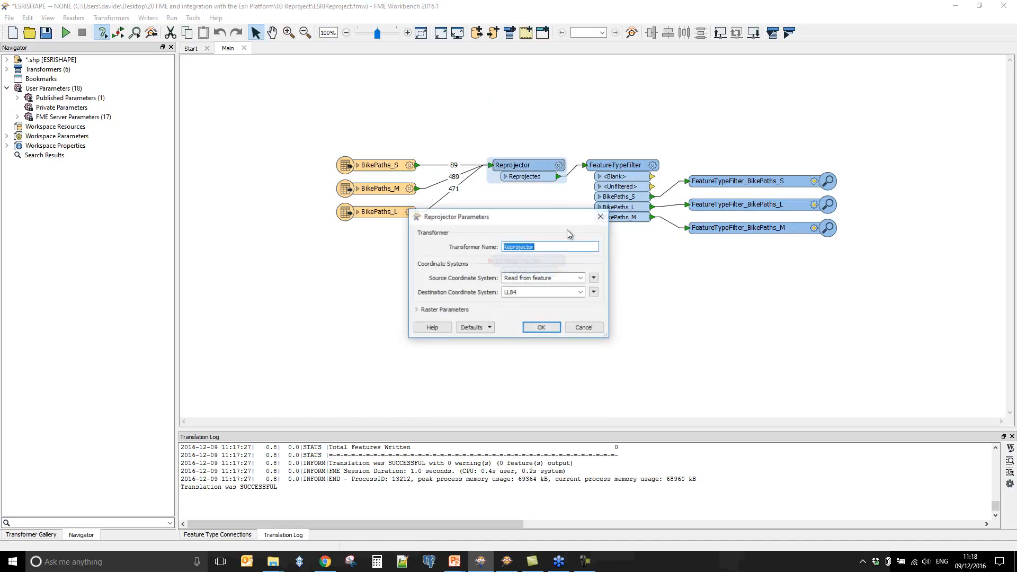
key("Tab")
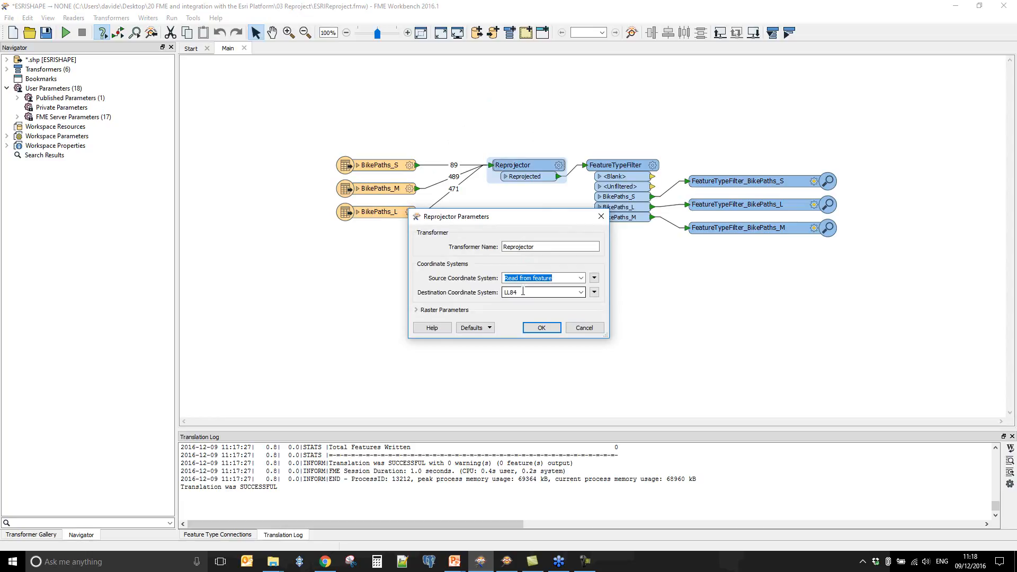
left_click(543, 328)
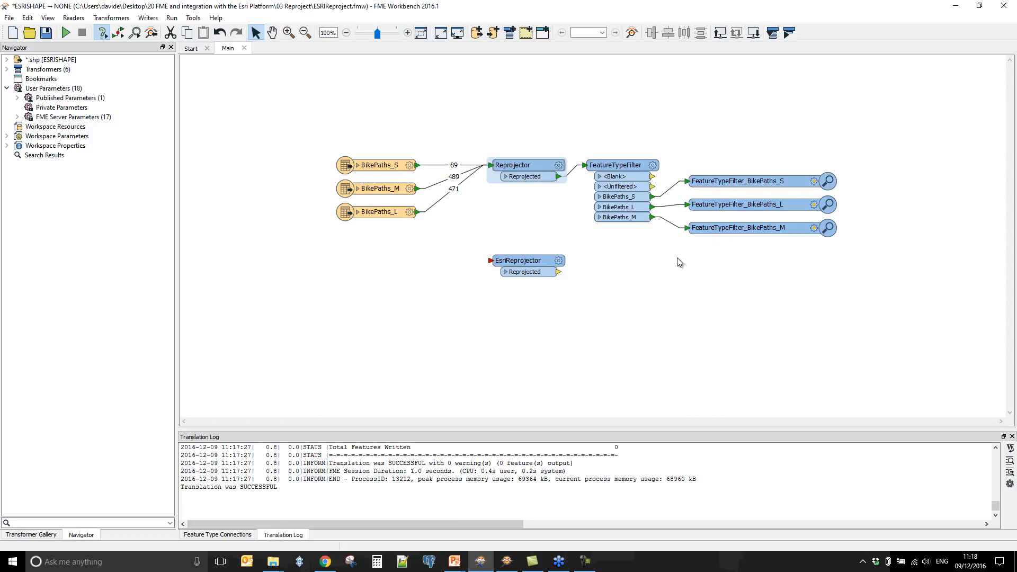
left_click(66, 32)
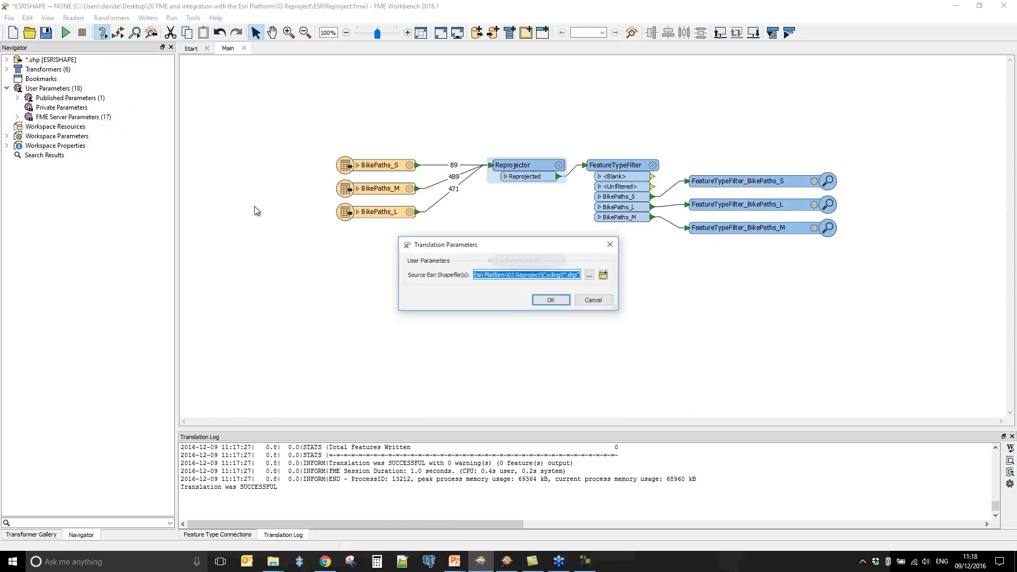
left_click(551, 300)
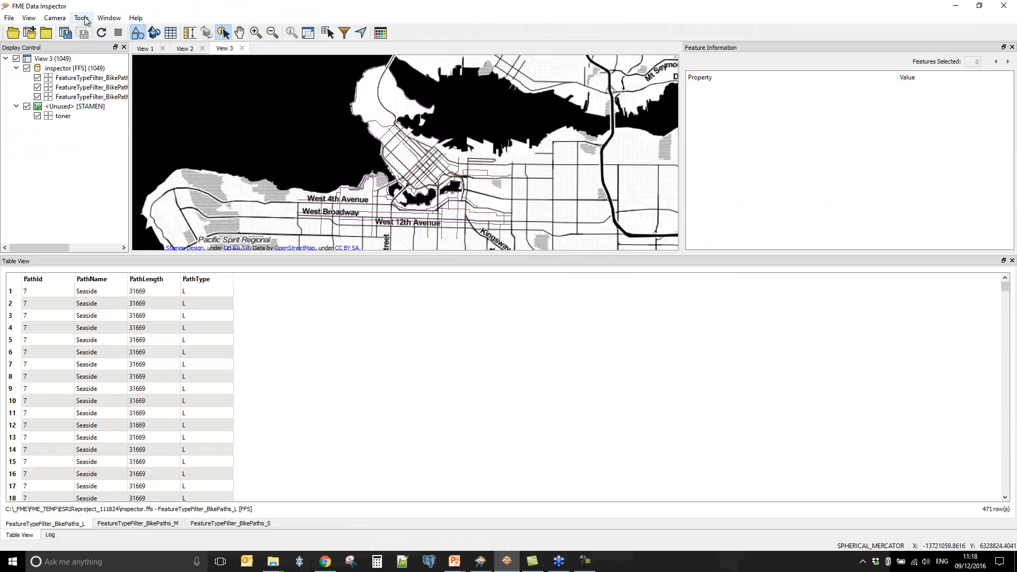
- Set the Data Inspector's background map format to None and apply the change
left_click(81, 18)
left_click(109, 121)
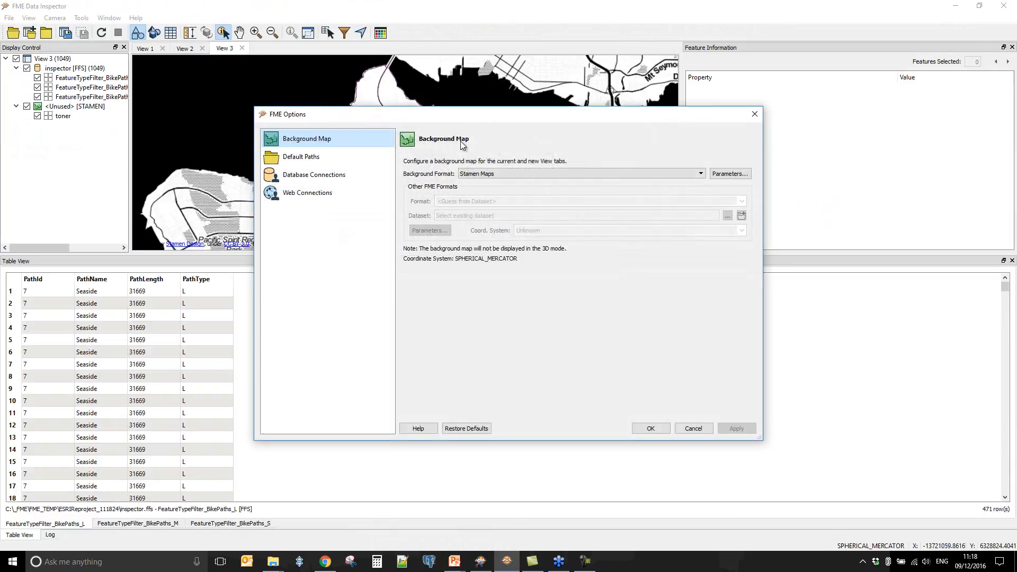
left_click(481, 175)
left_click(519, 208)
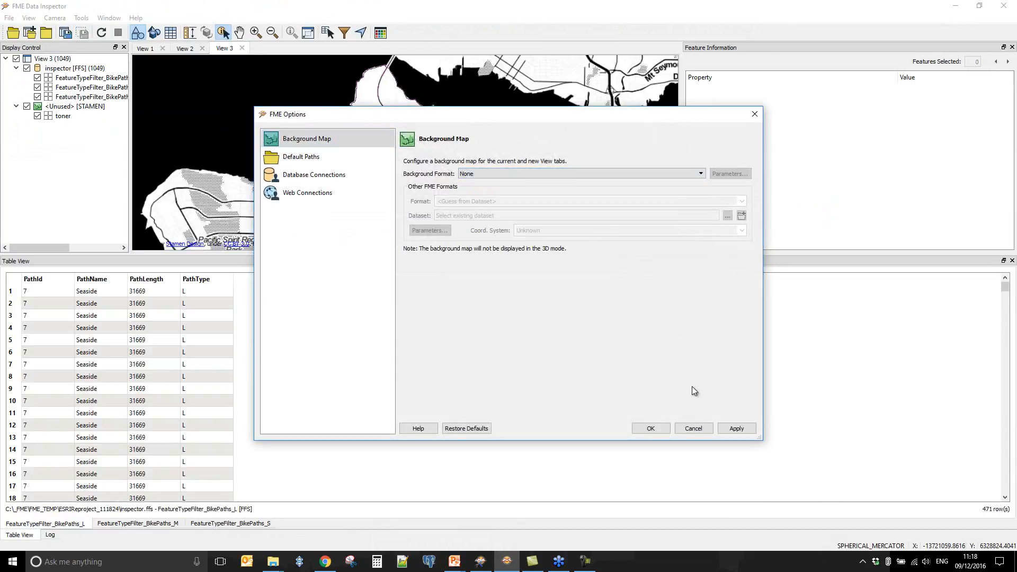
left_click(737, 428)
left_click(651, 429)
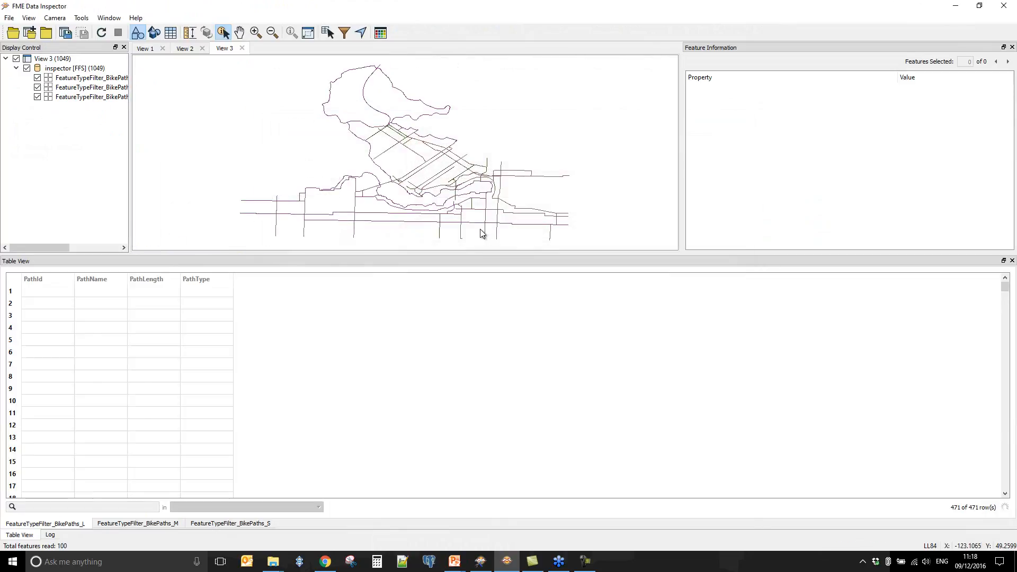
- Inspect the coordinate system and extents of two reprojected bike path features and return to FME Workbench
left_click(422, 222)
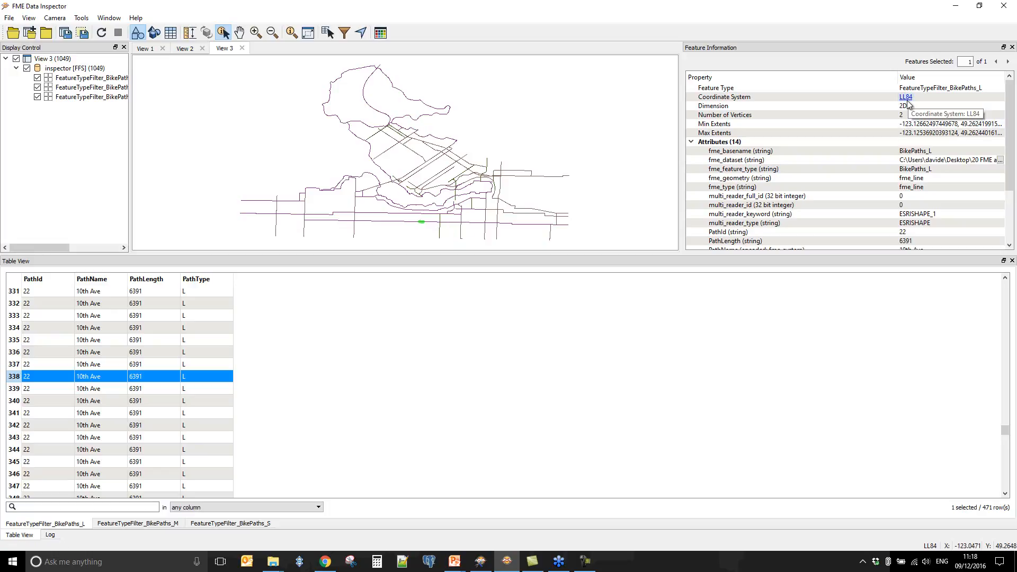
left_click(409, 214)
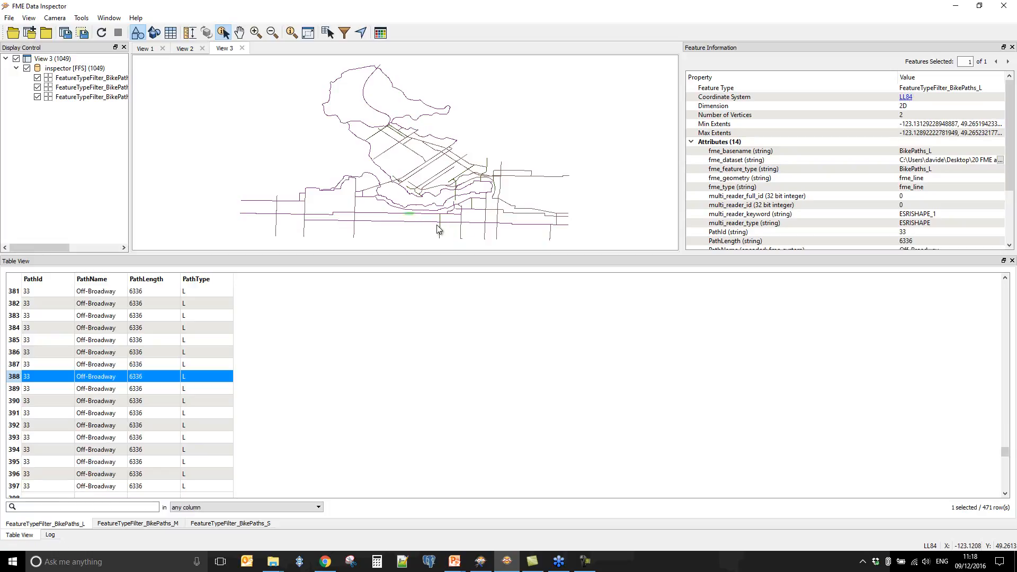
left_click(956, 6)
left_click(652, 282)
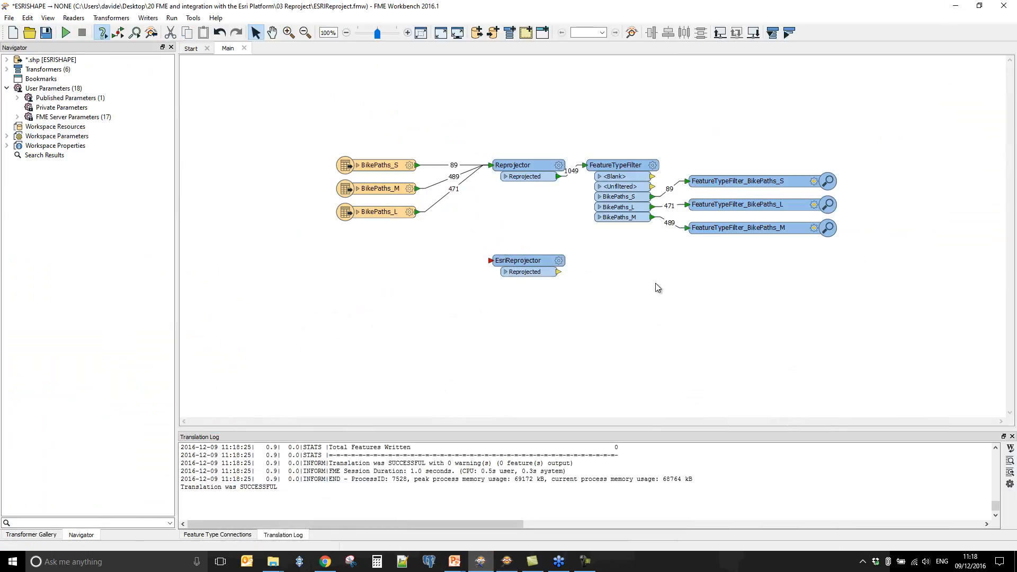
- Move the EsriReprojector slightly up and reroute the three BikePaths reader connections from the Reprojector to its input
left_click_drag(529, 264, 530, 258)
left_click(539, 298)
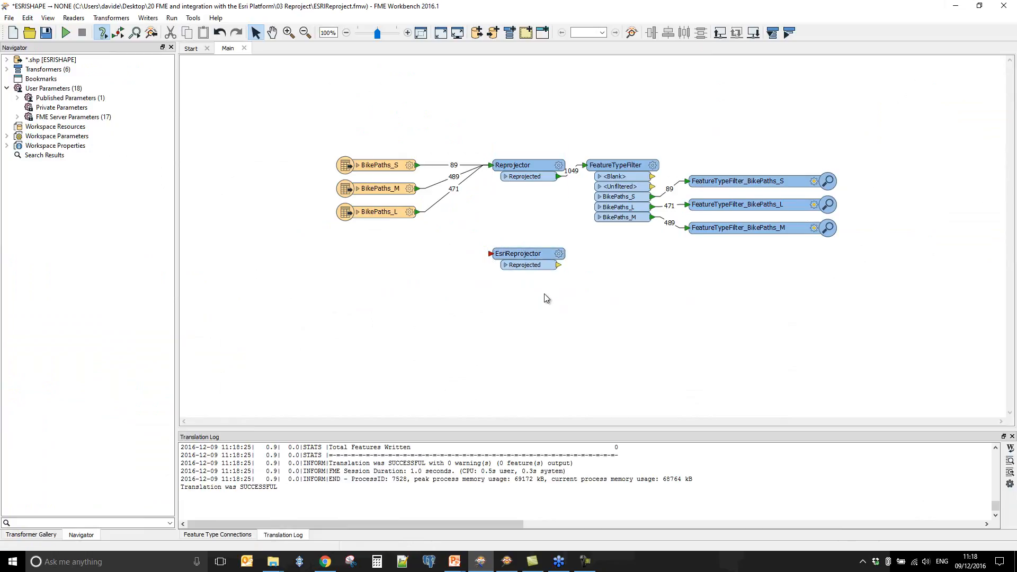
left_click_drag(474, 177, 487, 254)
left_click_drag(479, 174, 486, 254)
left_click_drag(481, 166, 487, 254)
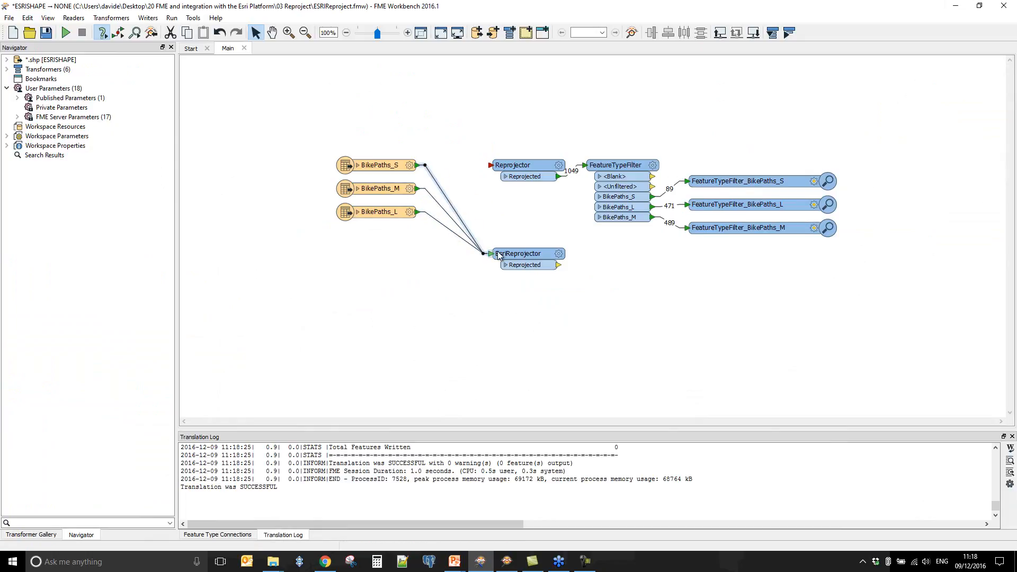
- Browse the EsriReprojector's projected and polar source coordinate systems, discard the selection and accept the existing transformer parameters
left_click(558, 254)
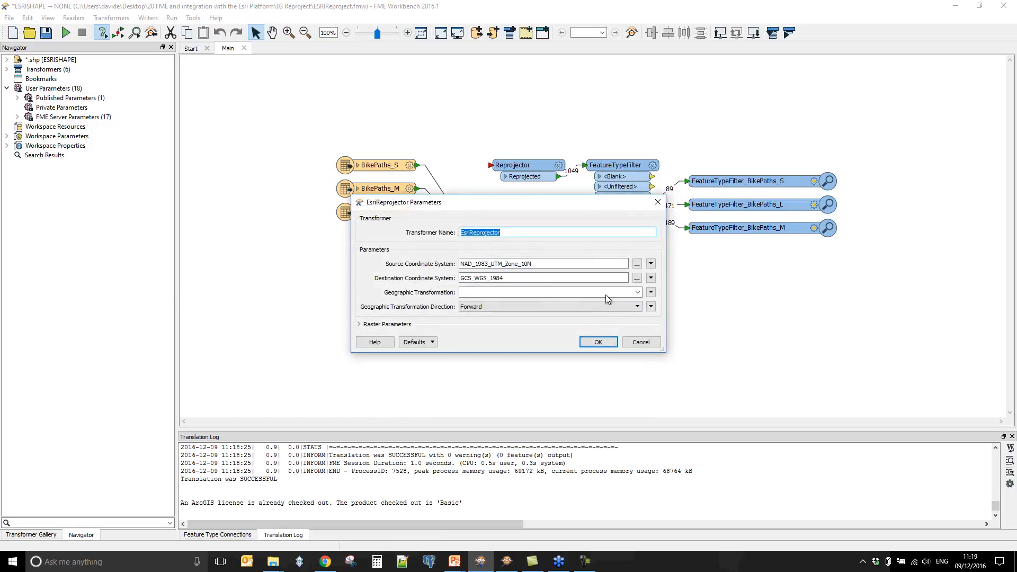
left_click(637, 264)
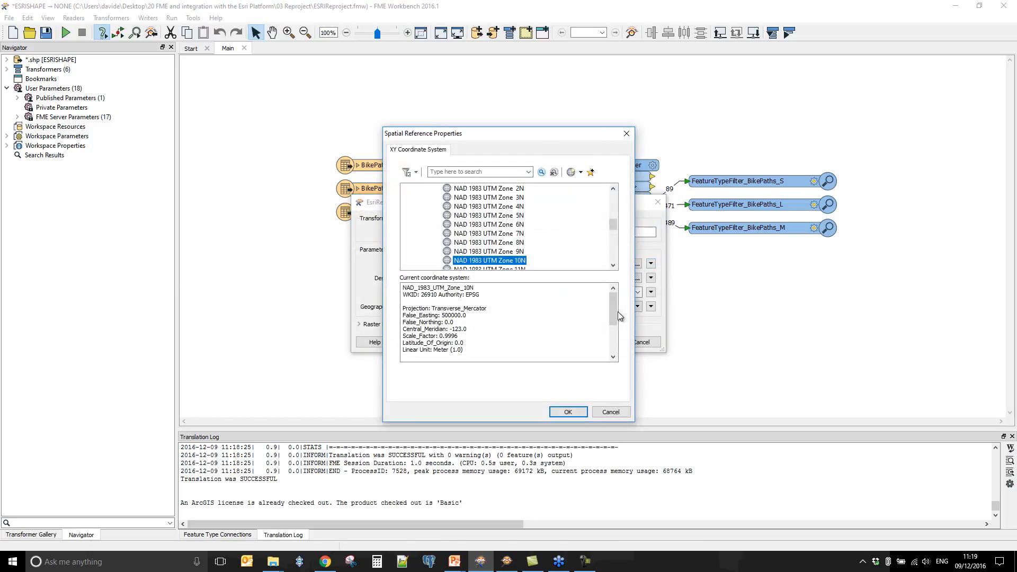
left_click_drag(613, 225, 613, 198)
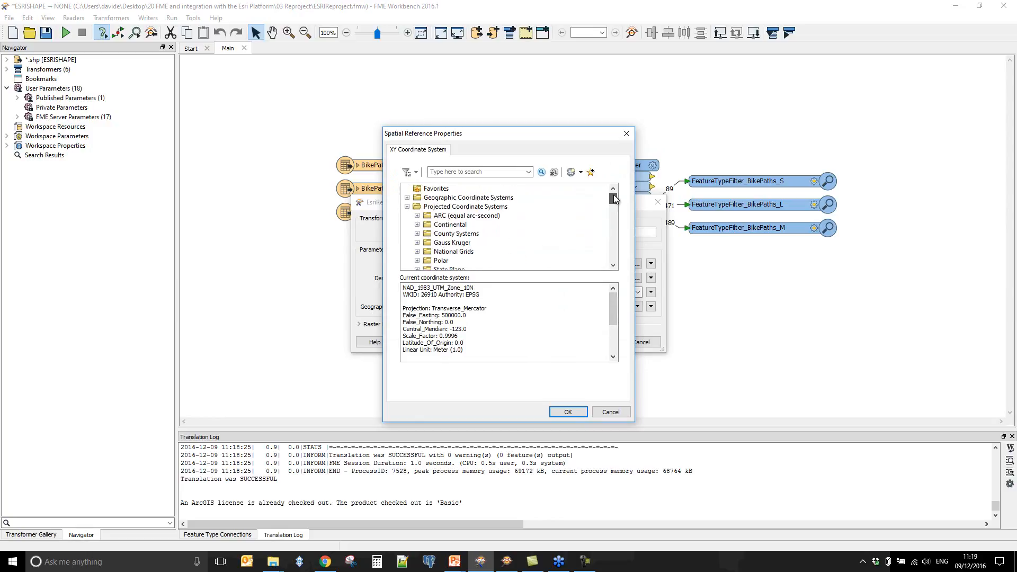
left_click(407, 206)
left_click(407, 207)
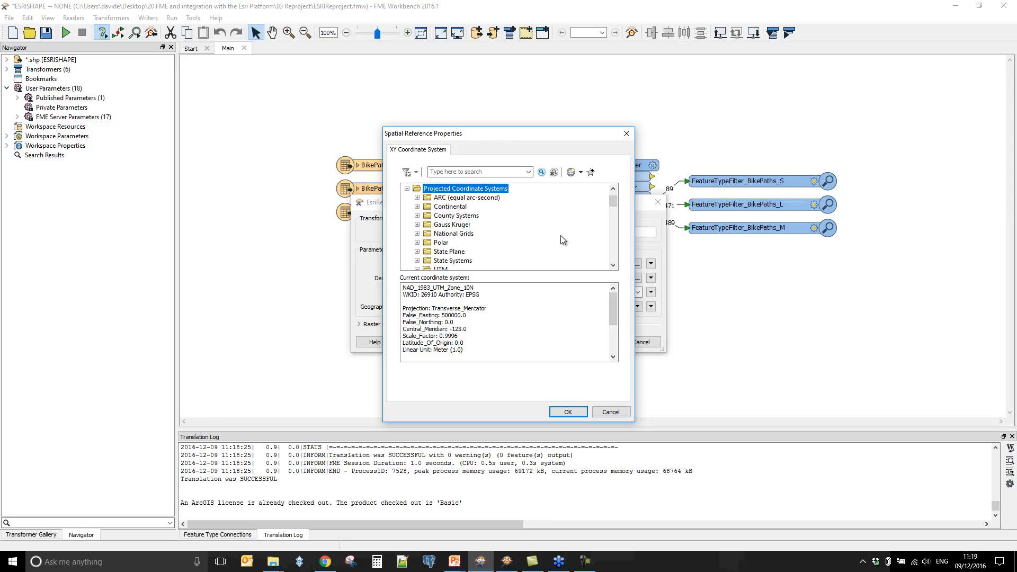
left_click(417, 243)
left_click(465, 244)
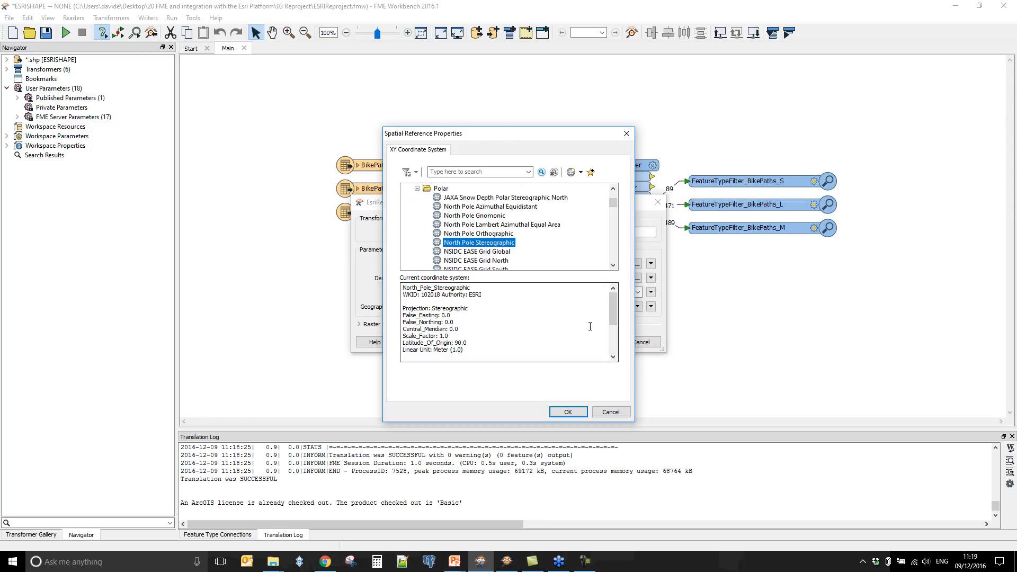
left_click(611, 411)
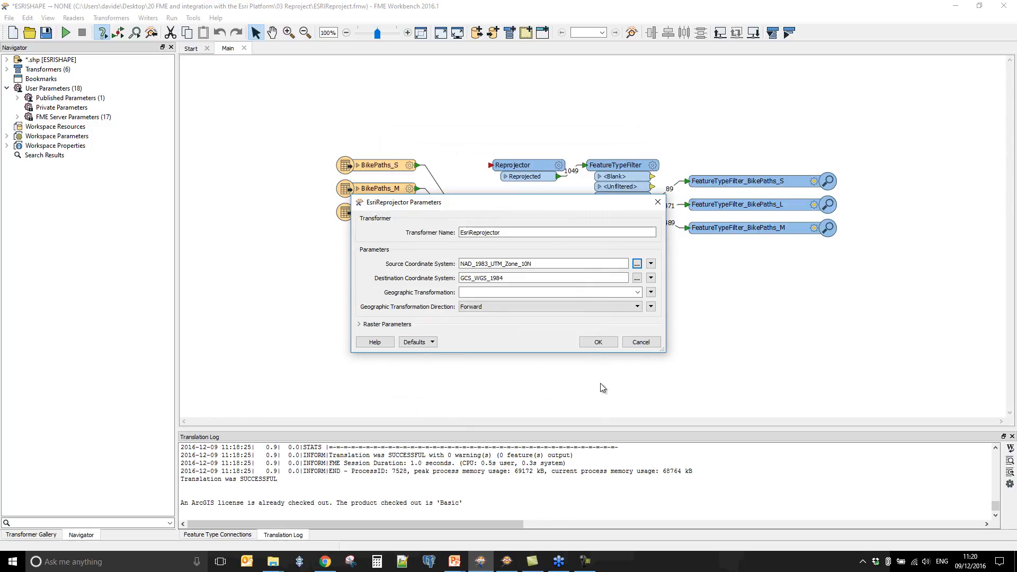
left_click(598, 342)
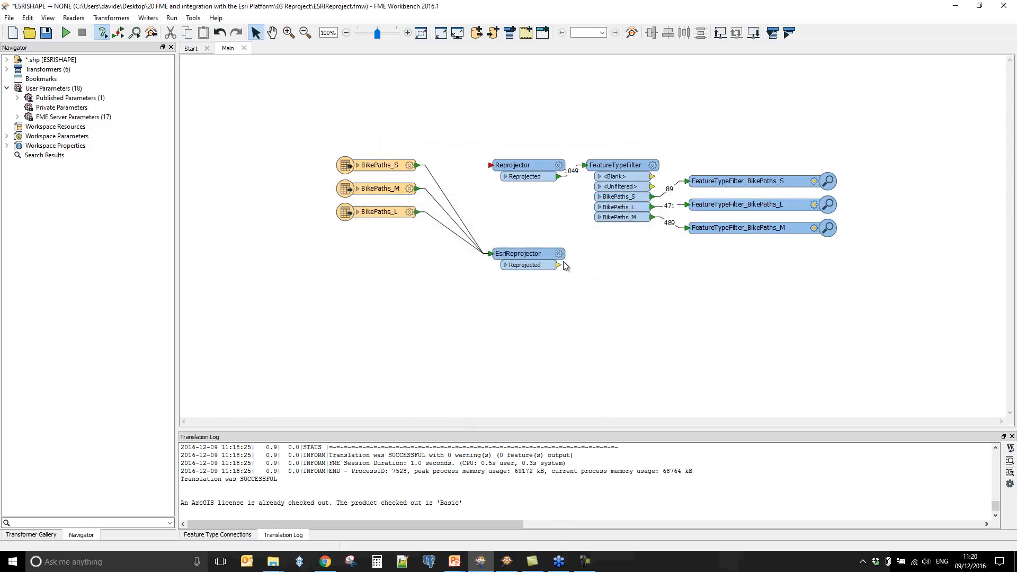
- Connect the EsriReprojector's Reprojected output to the FeatureTypeFilter, delete the old Reprojector and move the EsriReprojector level with the BikePaths_M reader
left_click_drag(559, 265, 584, 165)
left_click(539, 171)
key("Delete")
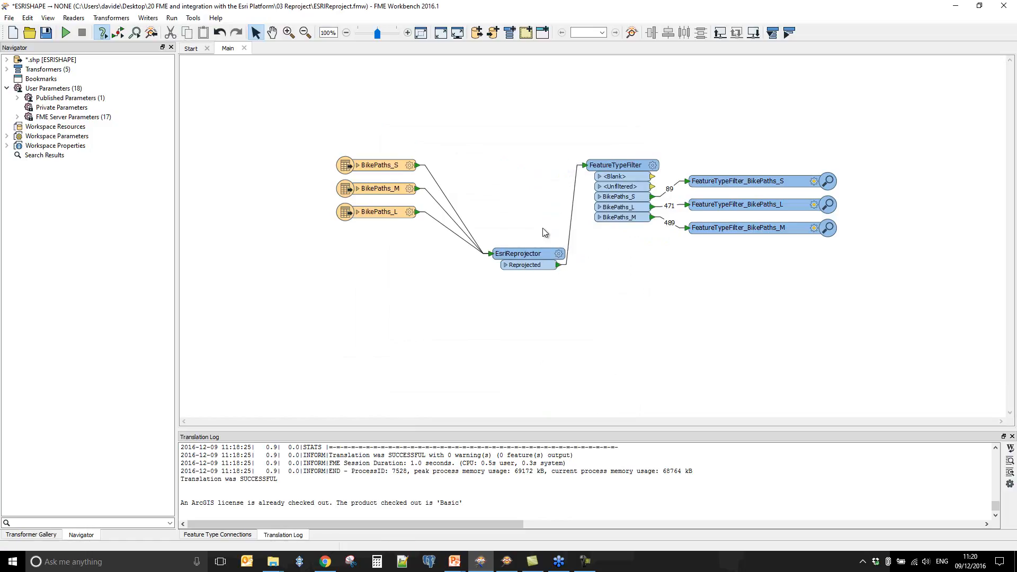
left_click_drag(535, 261, 511, 196)
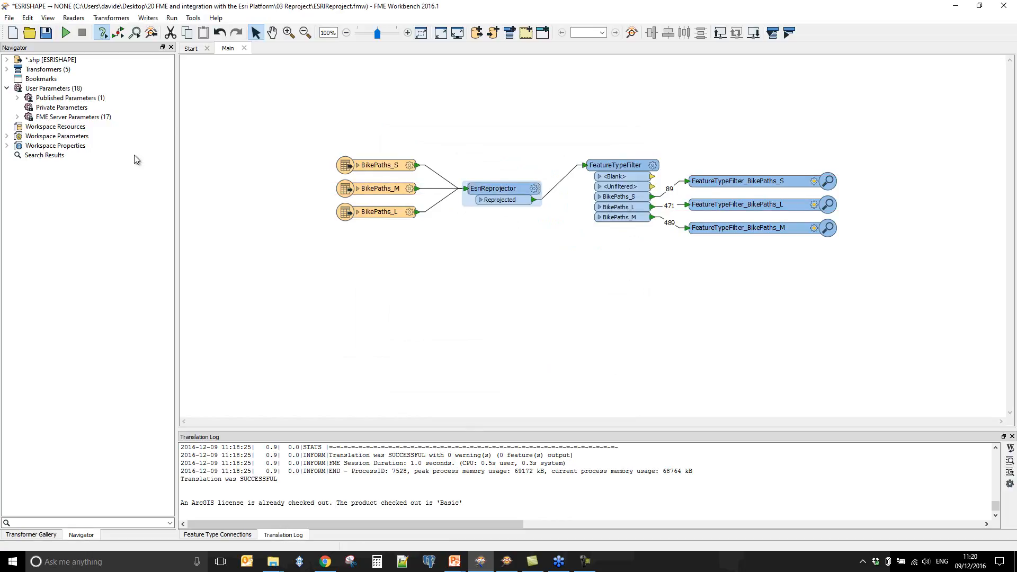
- Run the translation with the preset source shapefiles, enlarge the translation log and minimize the Data Inspector to return to FME Workbench
left_click(66, 33)
left_click(608, 300)
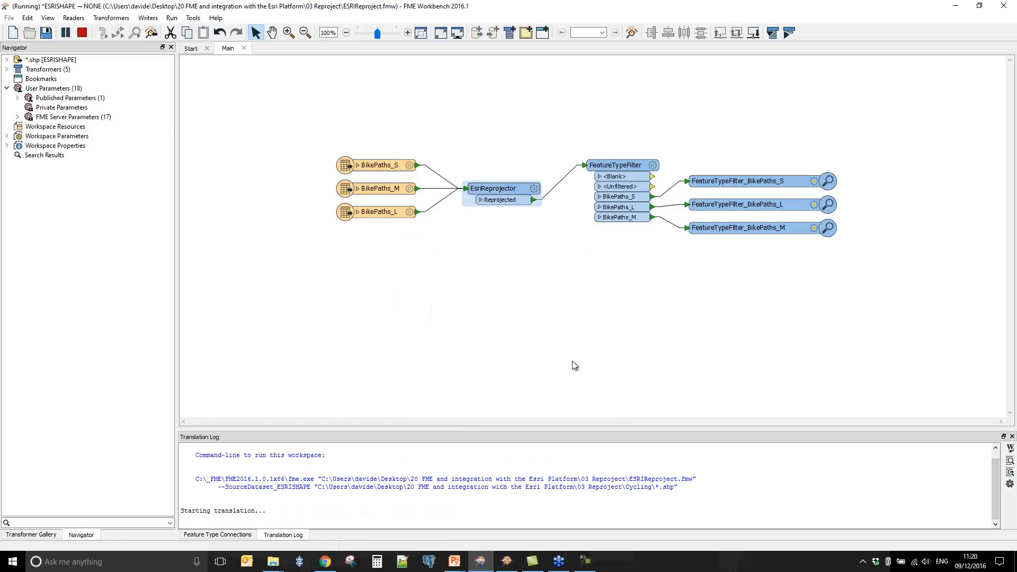
left_click_drag(544, 436, 540, 267)
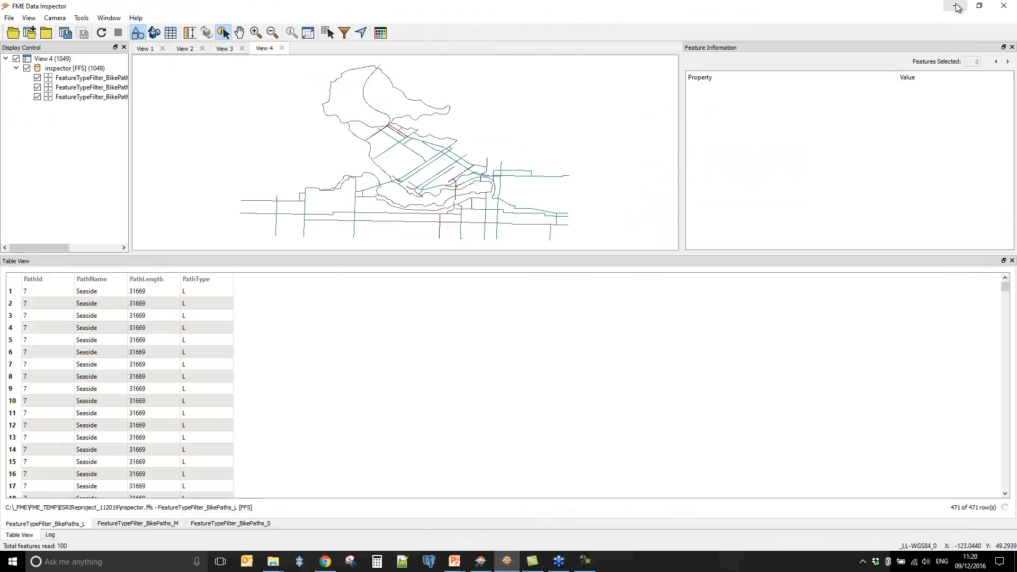
left_click(957, 6)
- Examine the translation log's EsriReprojector warnings and geotransformation messages, then shrink the log to restore canvas space
left_click(447, 377)
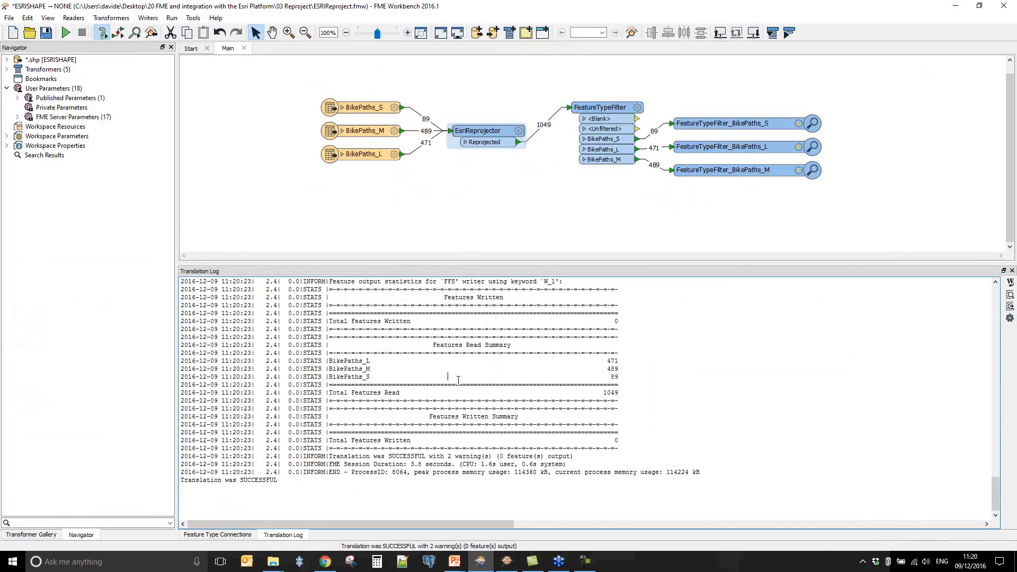
scroll(456, 371, "up", 4)
scroll(460, 380, "up", 2)
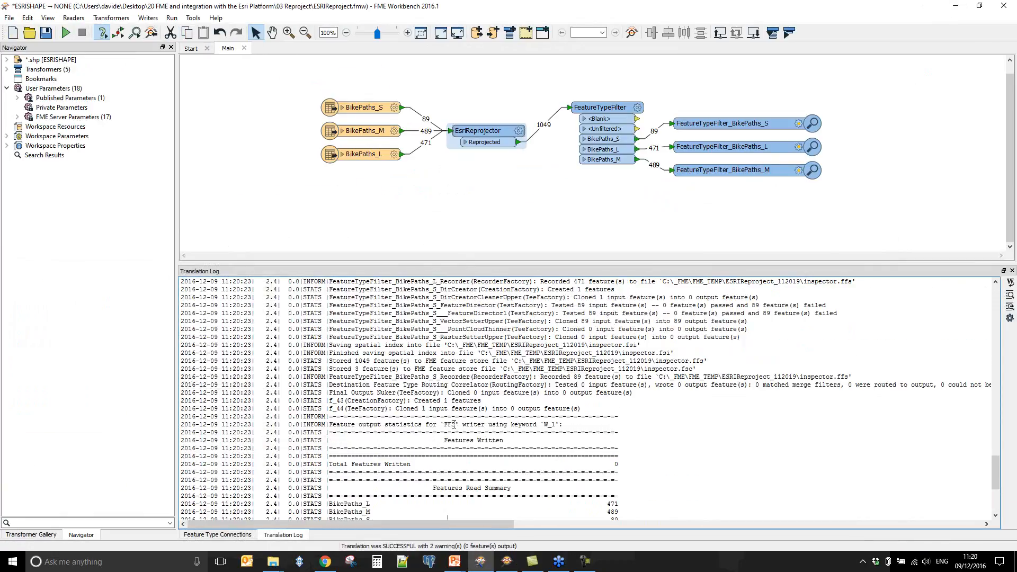
scroll(454, 424, "up", 1)
scroll(466, 423, "up", 4)
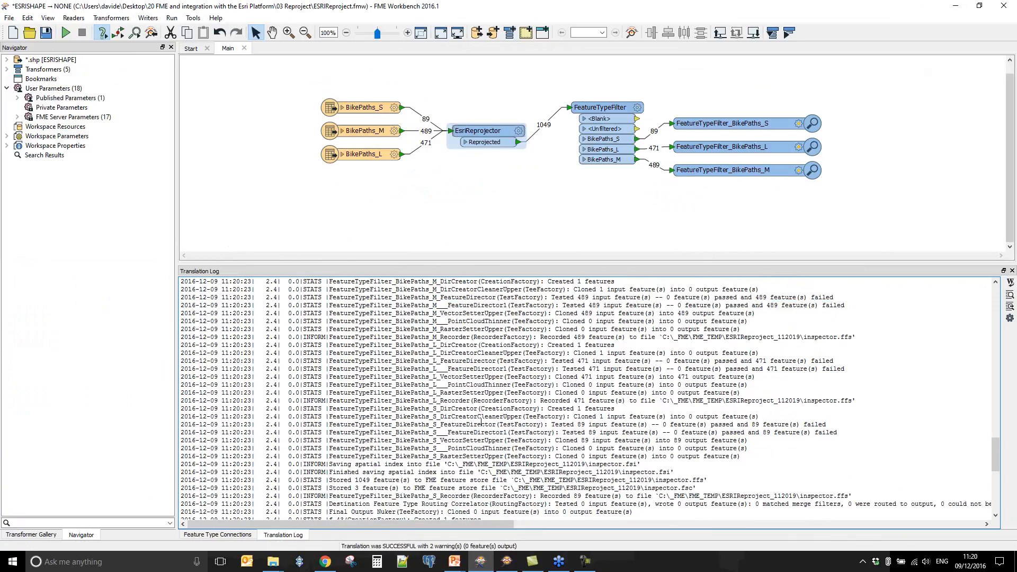
scroll(481, 422, "up", 10)
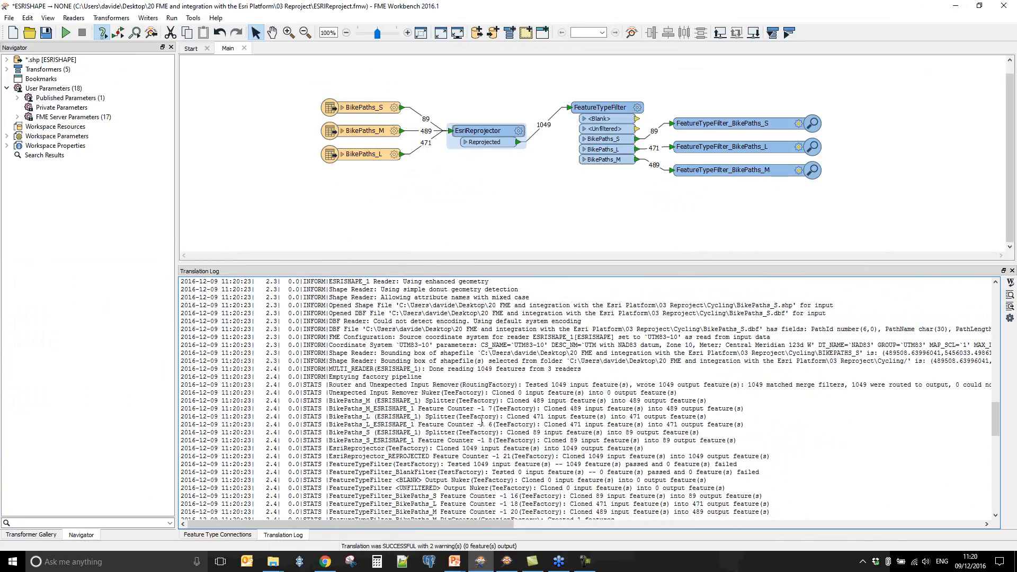
scroll(481, 422, "up", 2)
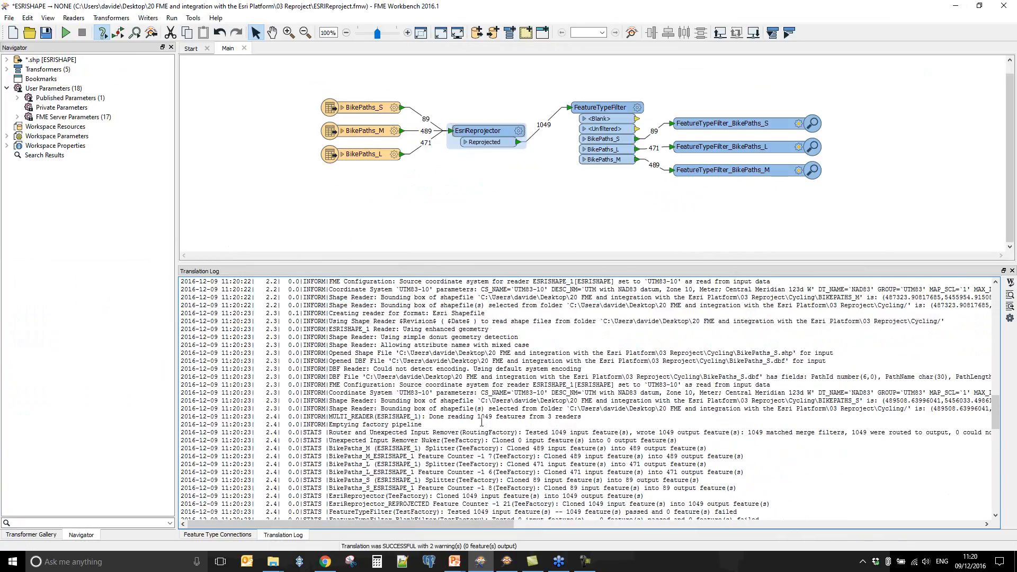
scroll(482, 421, "up", 5)
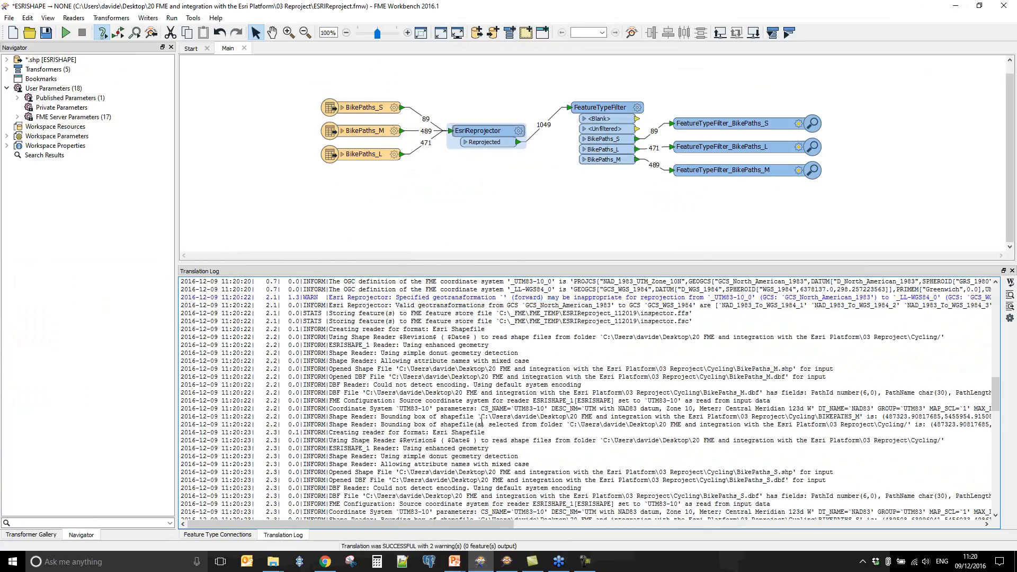
scroll(482, 422, "up", 4)
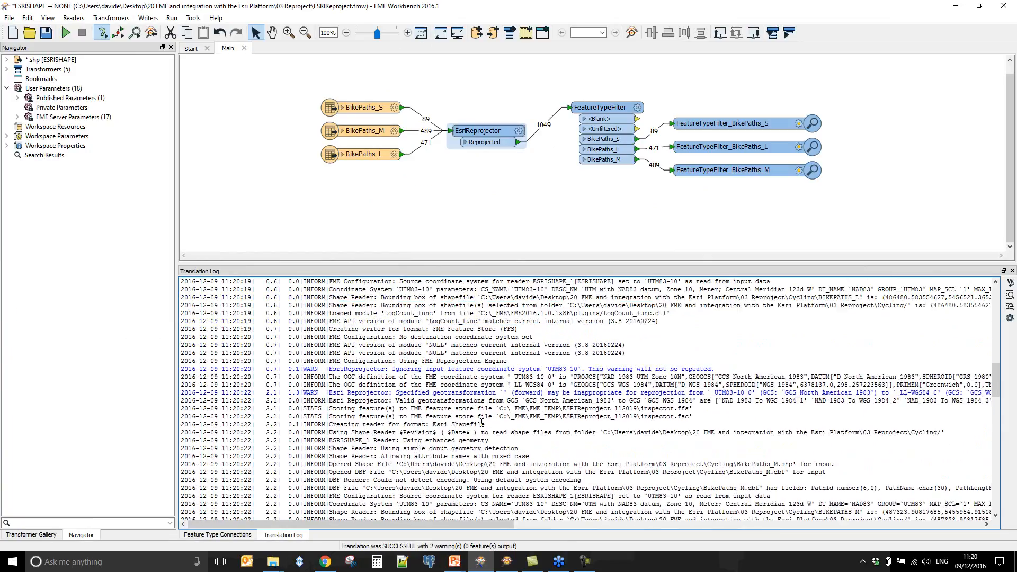
scroll(482, 423, "up", 4)
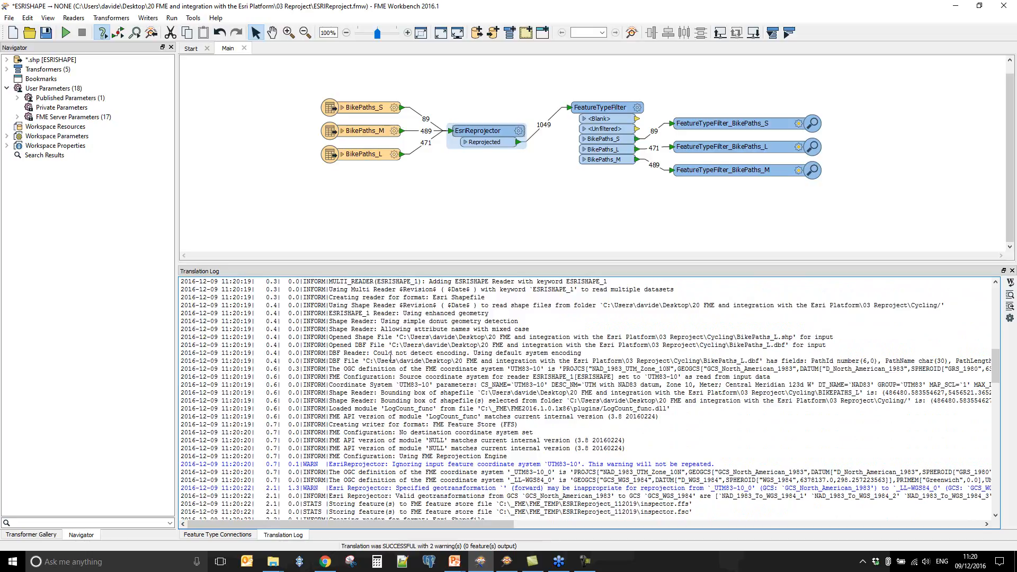
scroll(479, 424, "down", 3)
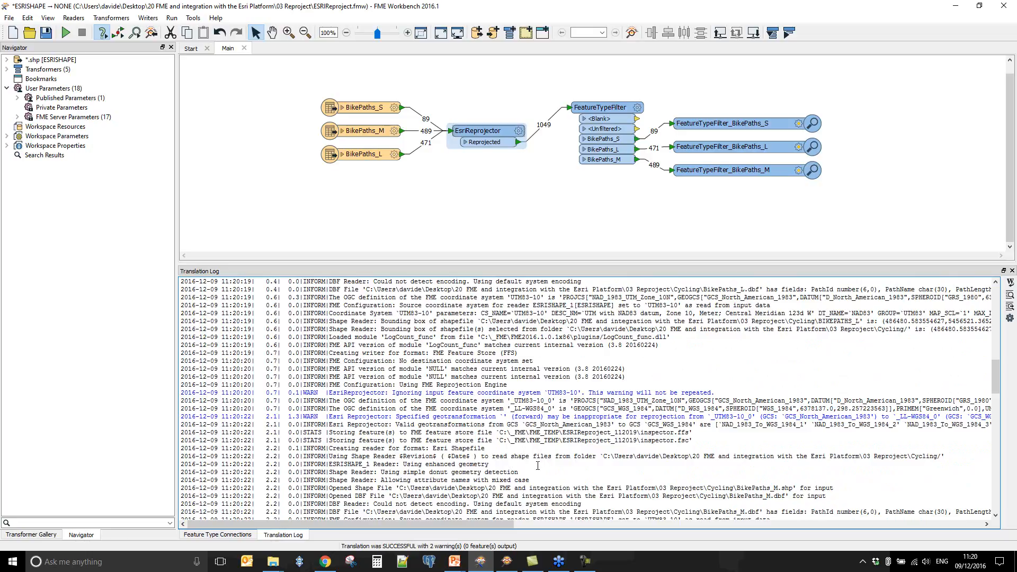
scroll(537, 465, "down", 2)
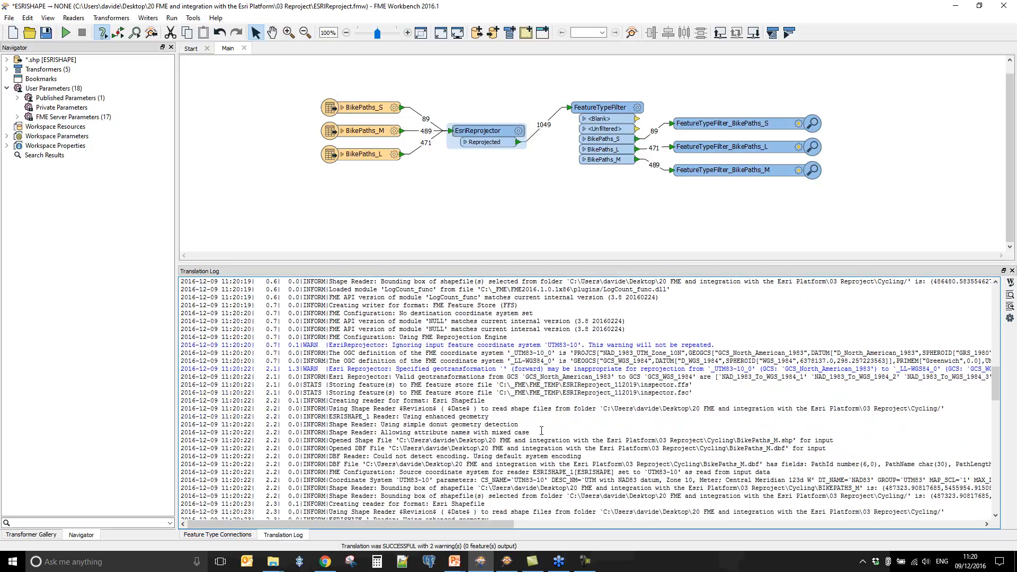
left_click_drag(507, 268, 502, 439)
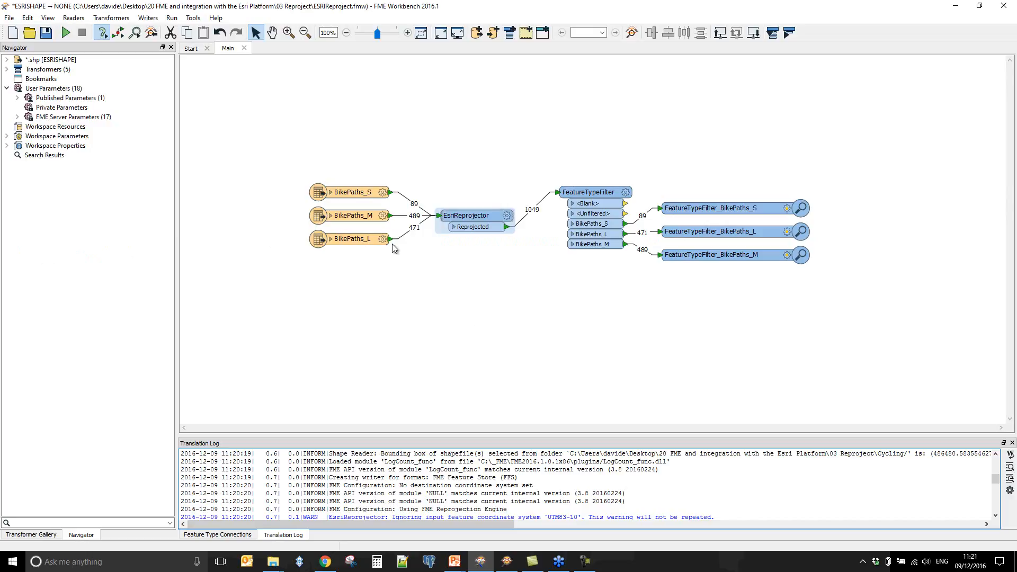
- Expand the shapefile reader's settings and select its Coordinate System parameter for review
left_click_drag(391, 239, 629, 372)
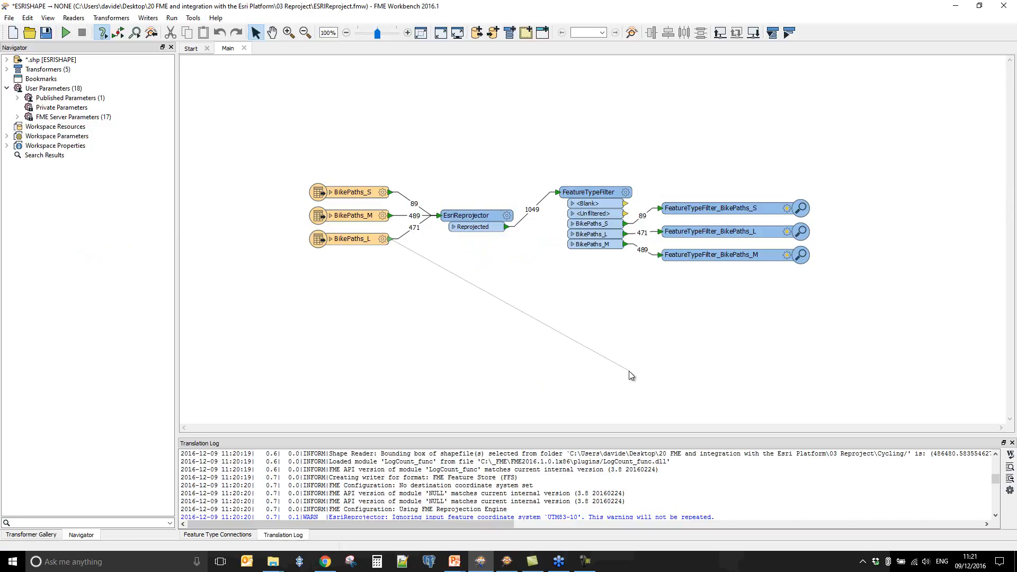
left_click_drag(631, 374, 629, 375)
left_click(7, 60)
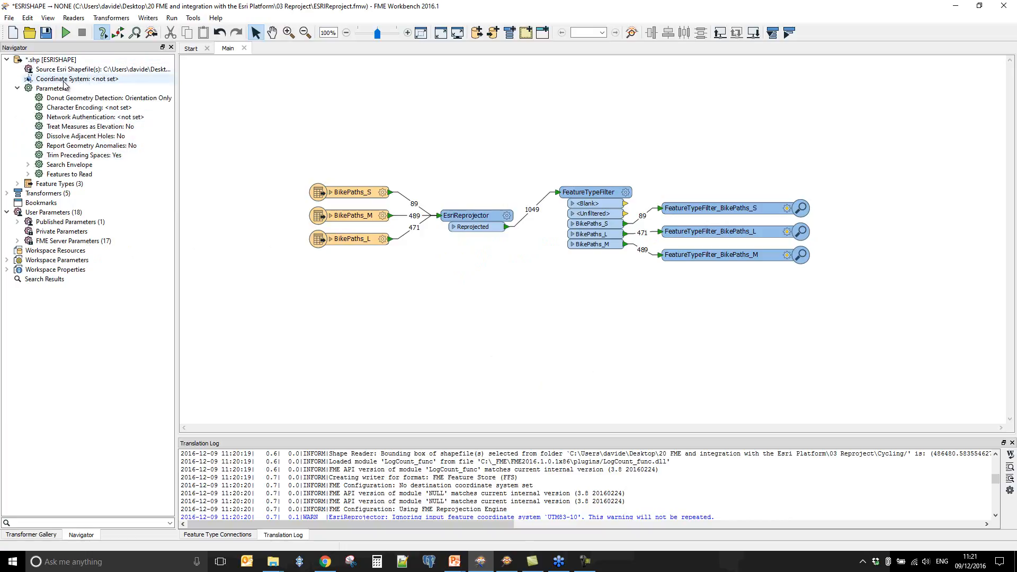
left_click(75, 83)
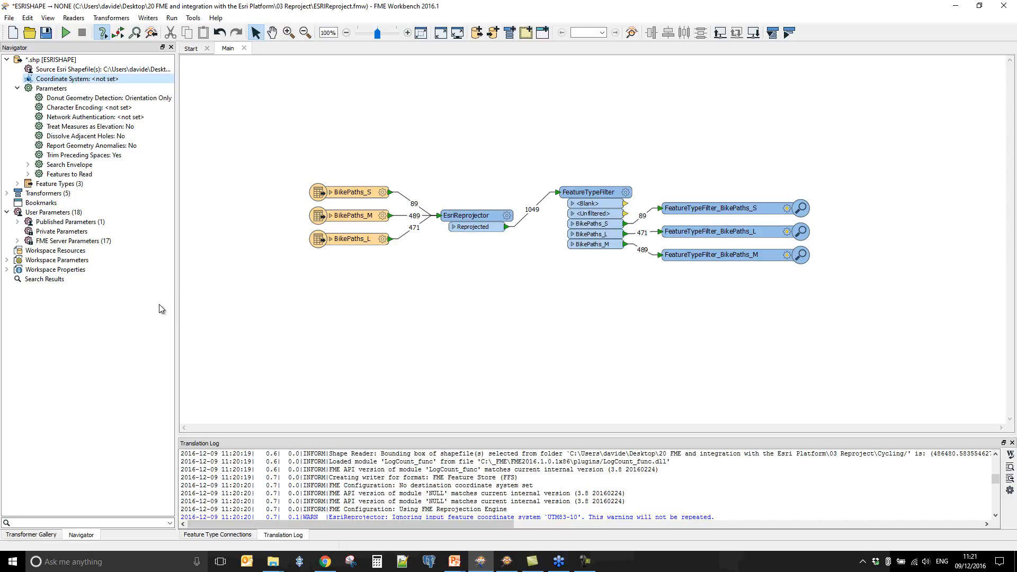
- Try Esri as the workspace's advanced Reprojection Engine parameter, switch it back to FME and accept
left_click(7, 261)
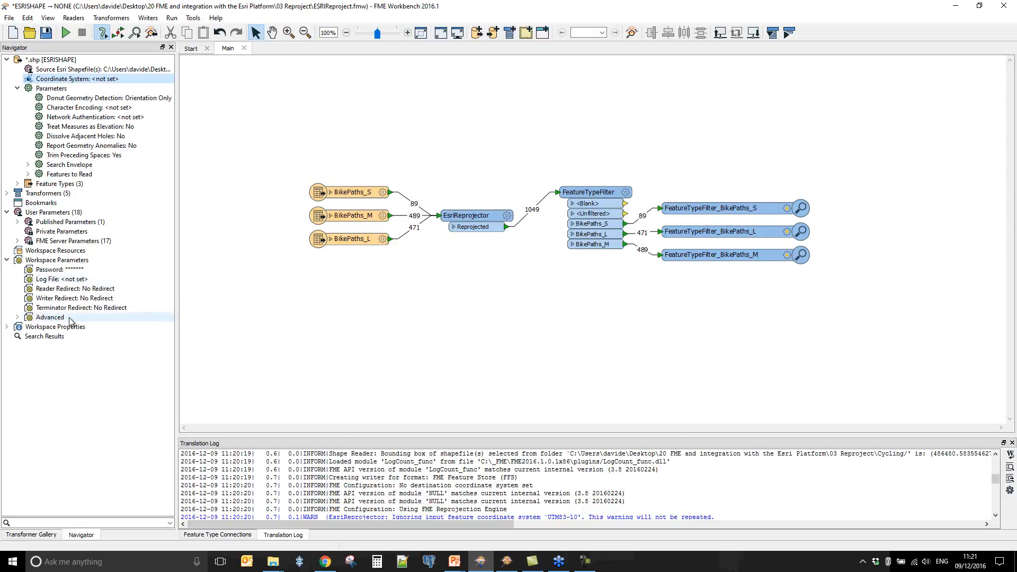
left_click(17, 317)
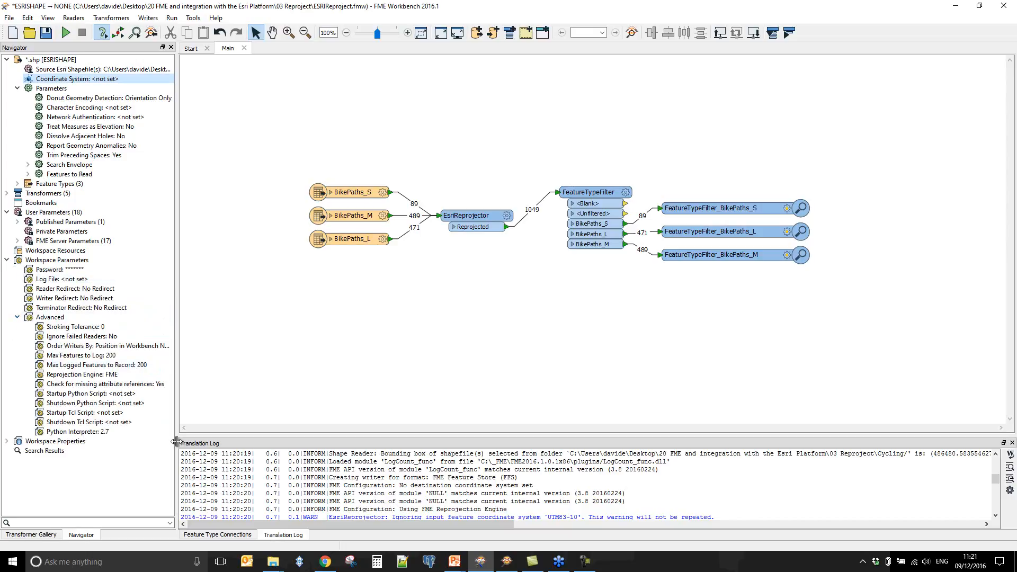
left_click(70, 375)
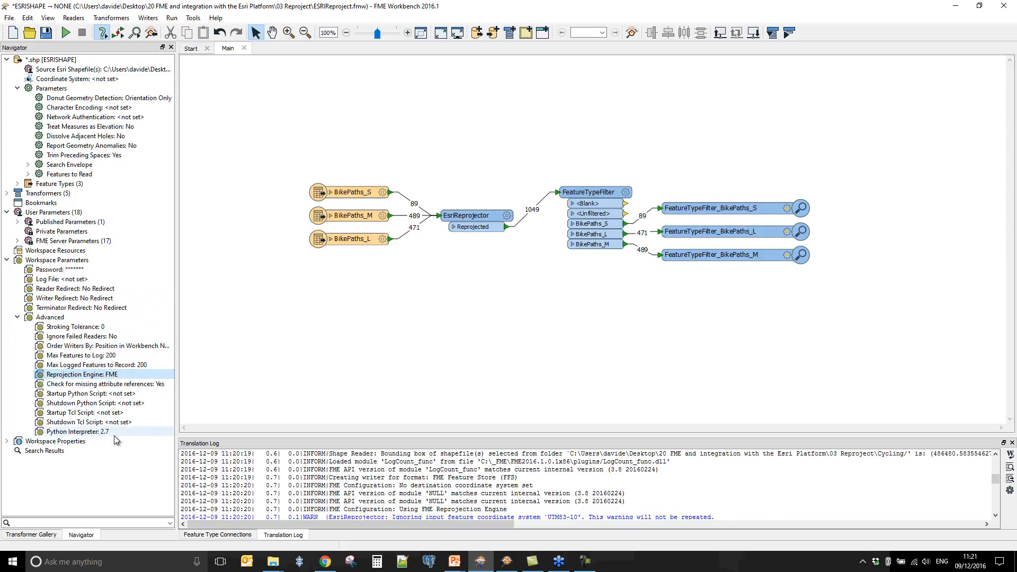
double_click(115, 376)
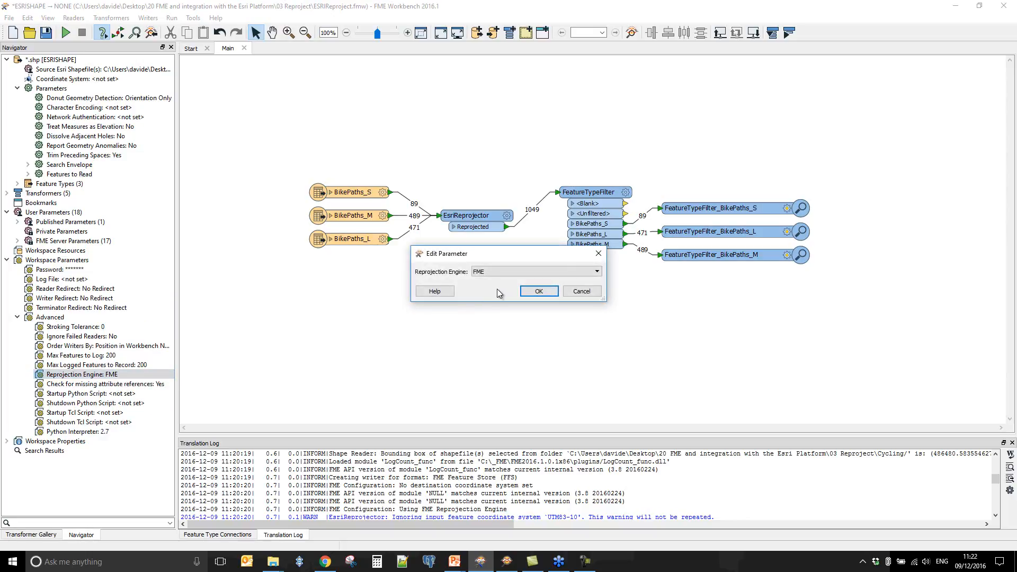
left_click(598, 272)
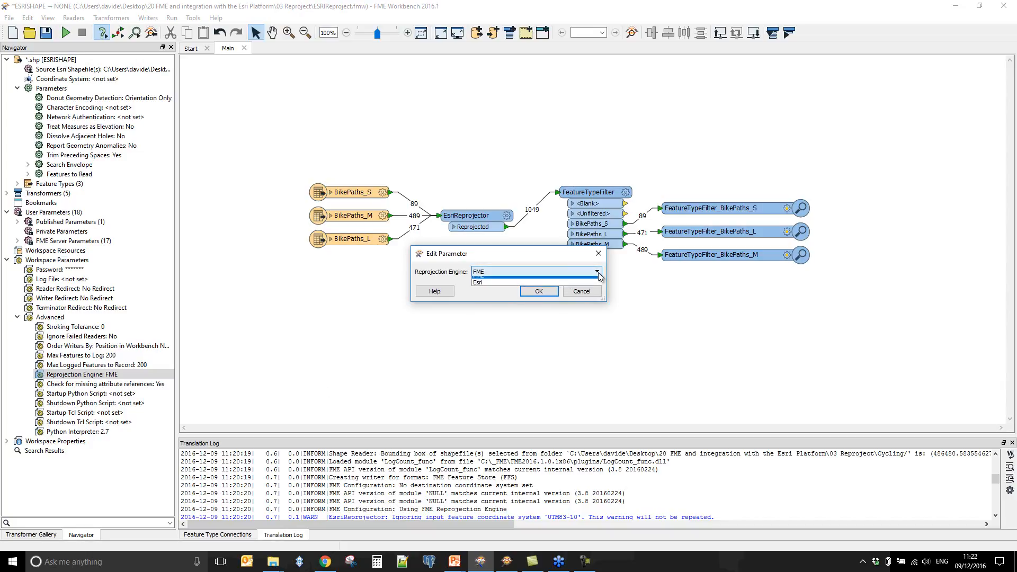
left_click(486, 287)
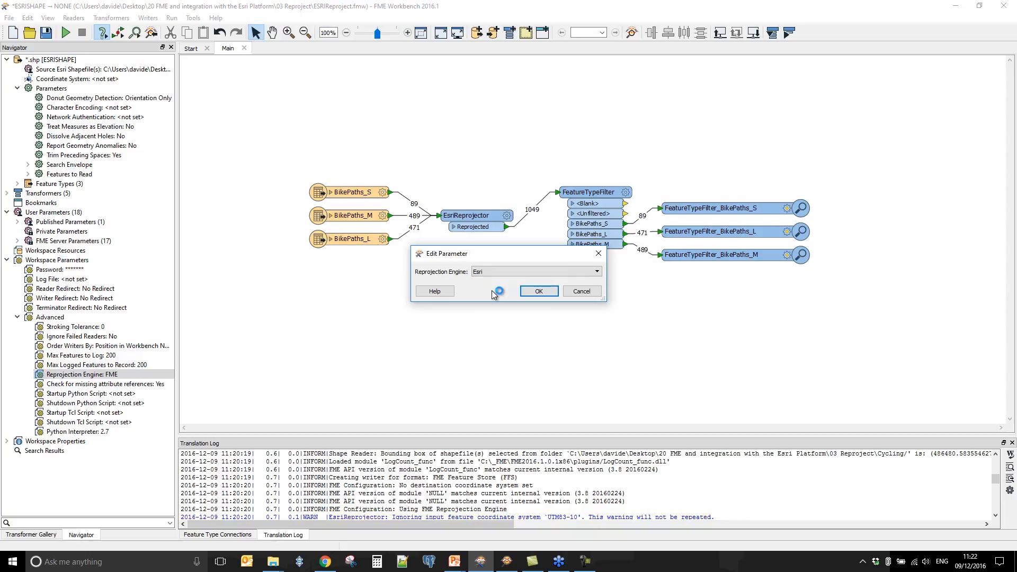
left_click(491, 271)
left_click(501, 279)
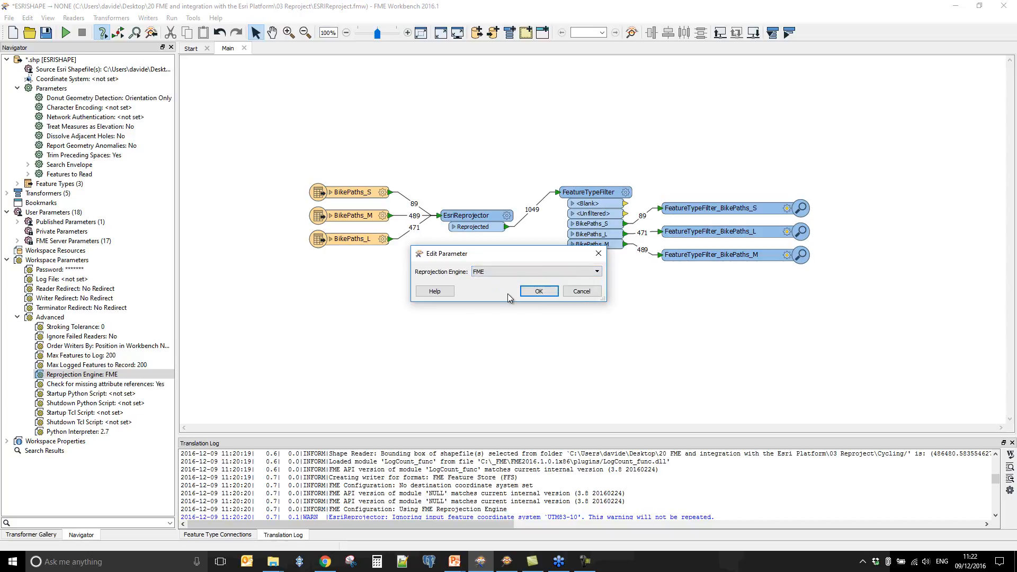
left_click(539, 292)
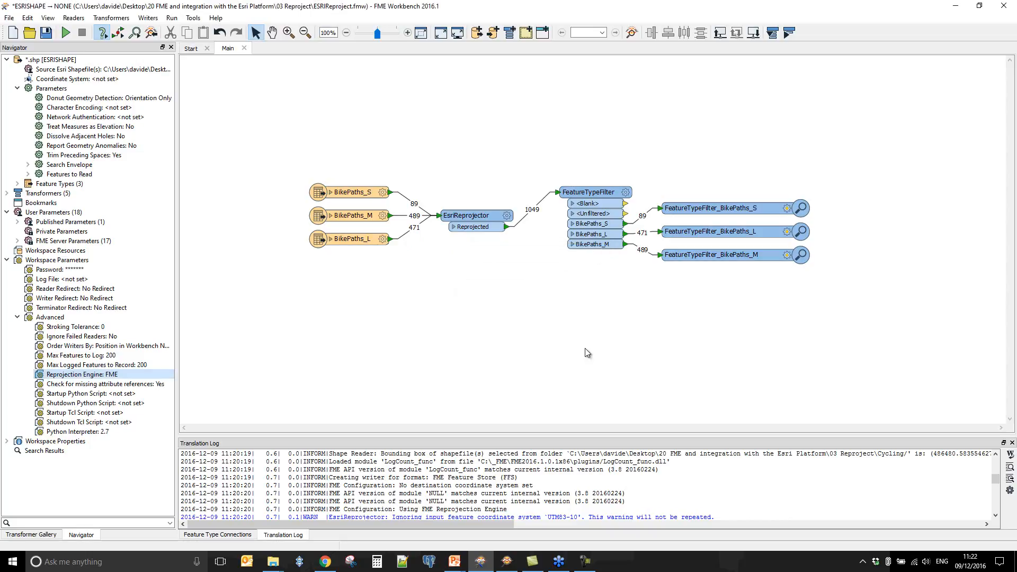
left_click(1003, 13)
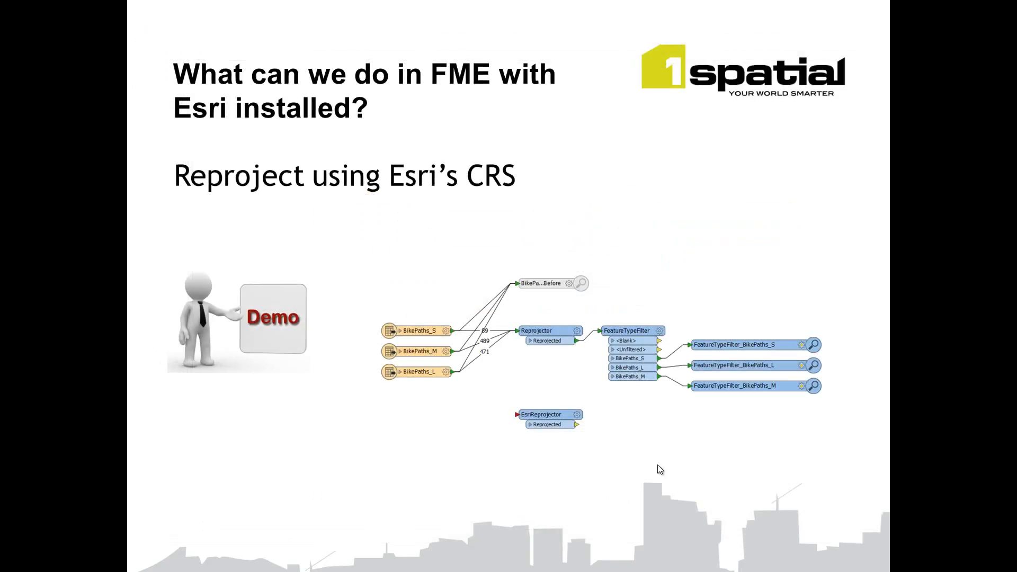
left_click(658, 465)
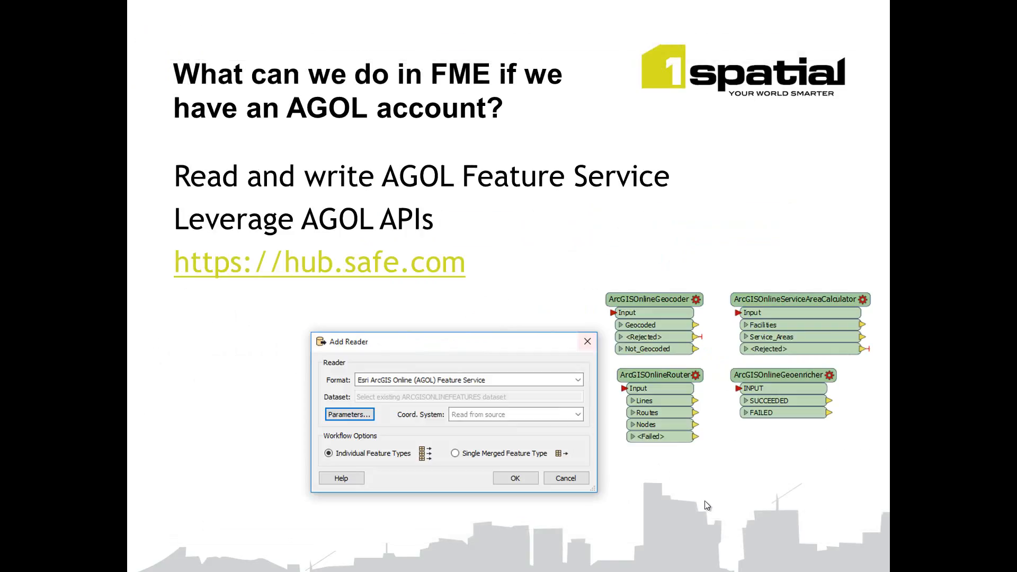
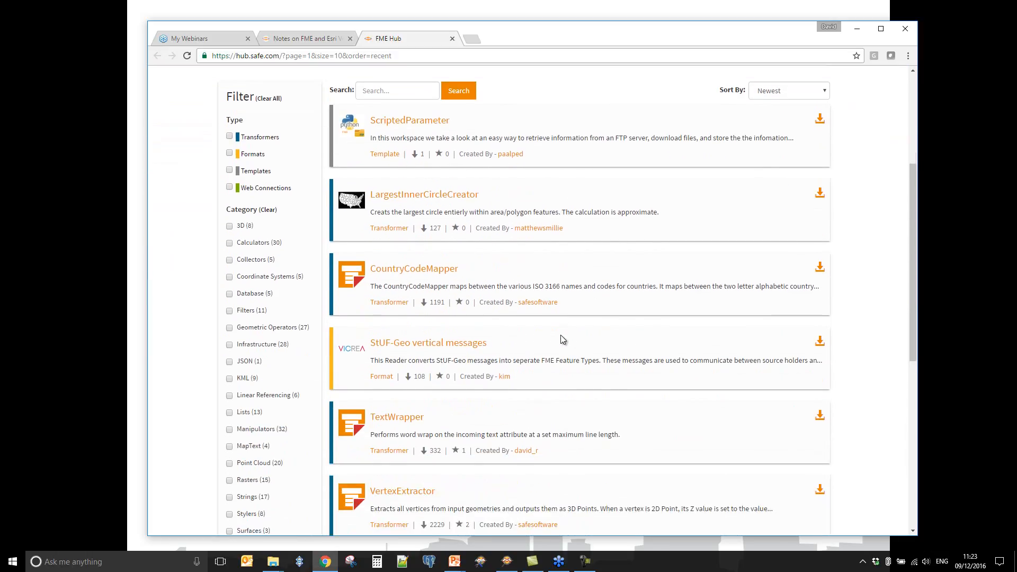
- Browse the newest items on FME Hub, then search it for "arcgis" and review the listed transformers
scroll(560, 334, "up", 3)
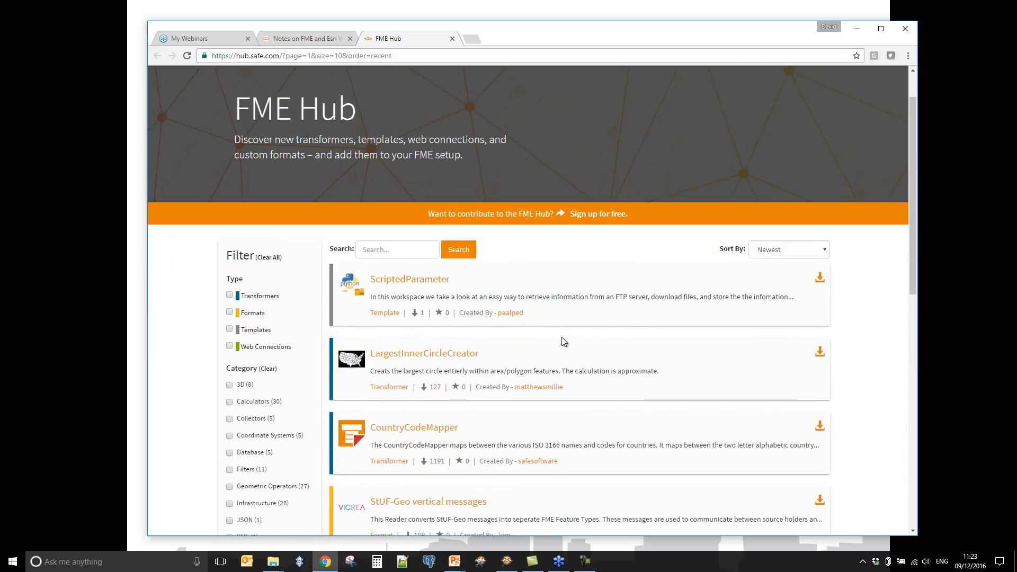
left_click(390, 255)
scroll(571, 337, "down", 9)
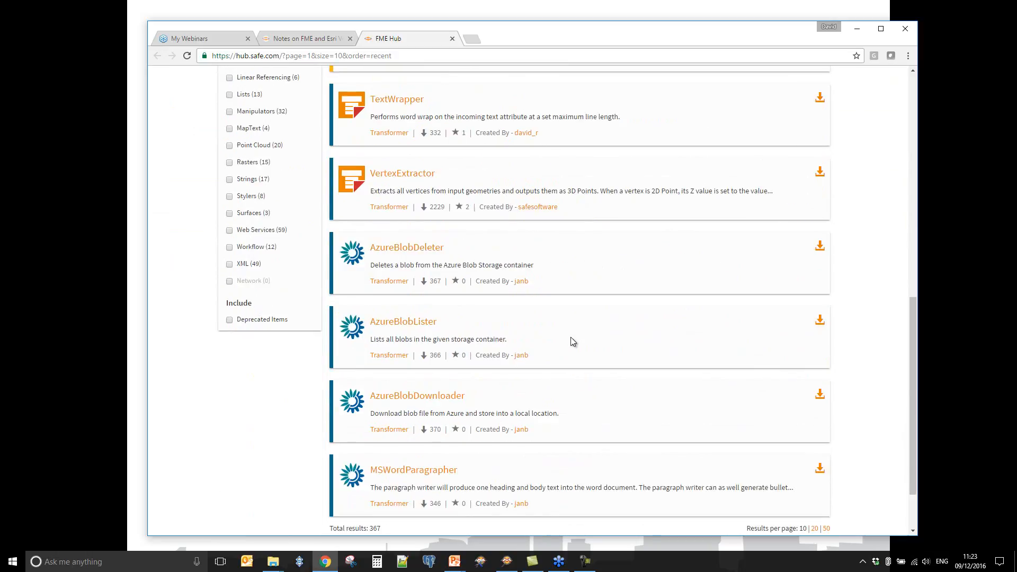
scroll(571, 337, "down", 2)
scroll(570, 334, "up", 10)
scroll(570, 335, "up", 3)
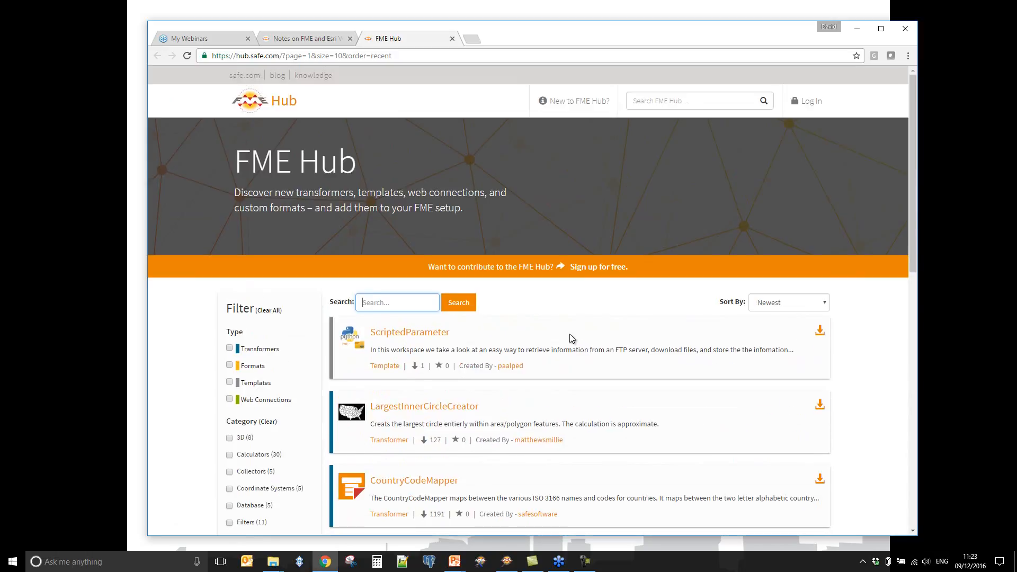
left_click(378, 305)
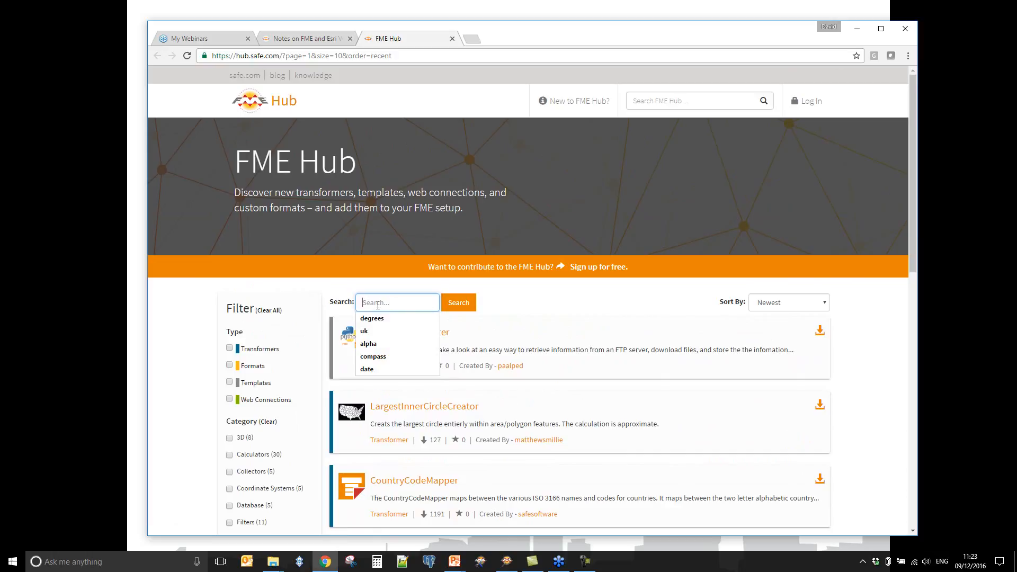
type("ar")
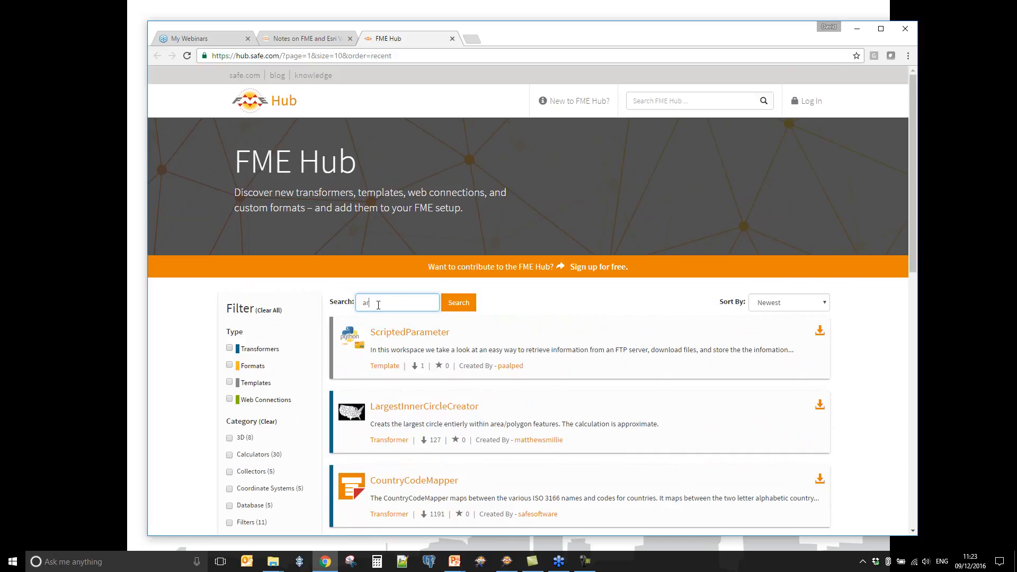
type("cgis")
left_click(469, 310)
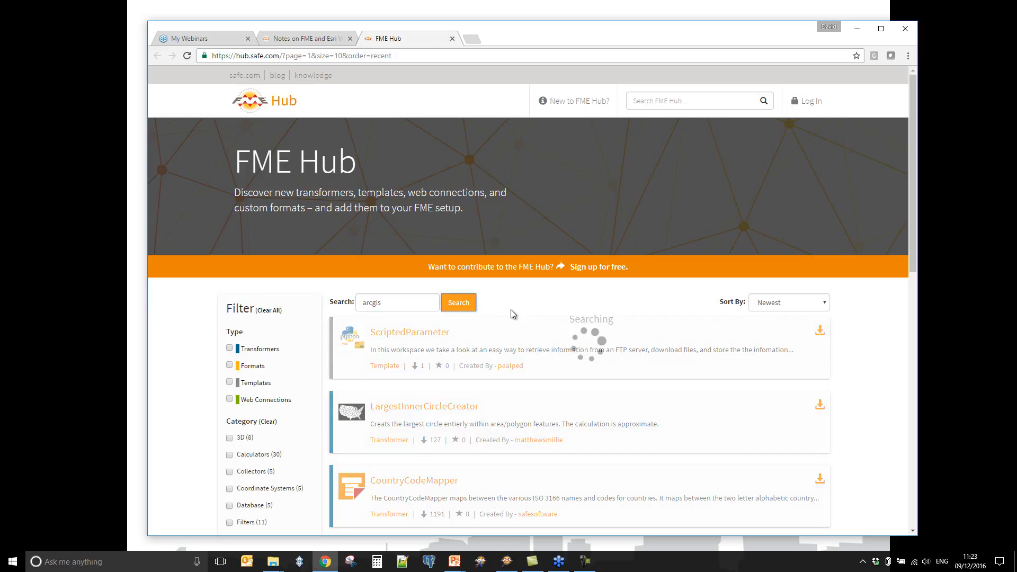
scroll(596, 365, "down", 1)
scroll(604, 372, "down", 2)
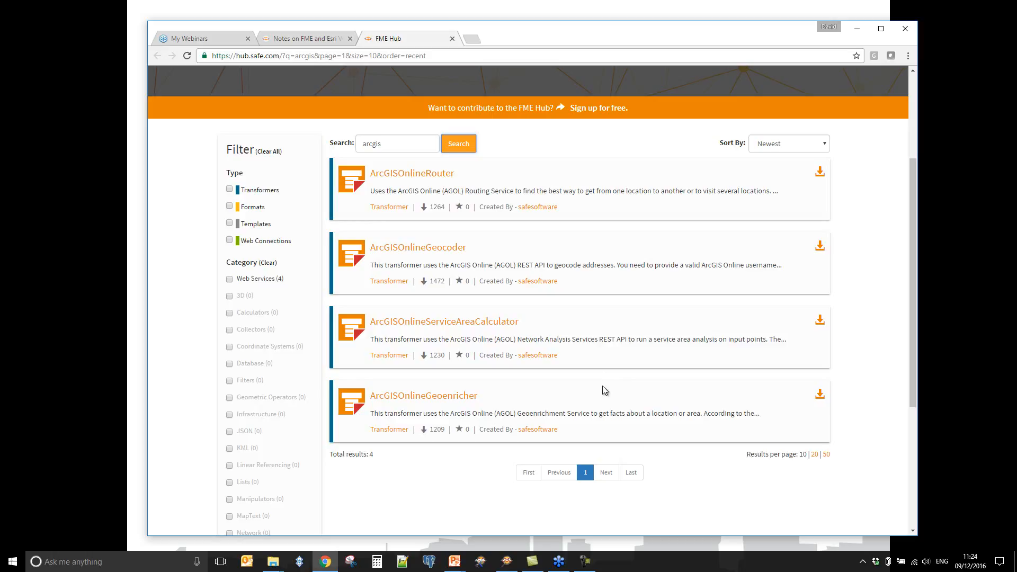
- Switch to FME Workbench's Main canvas, expand the FME Store transformers and search the Transformer Gallery for "arcgis"
left_click(481, 561)
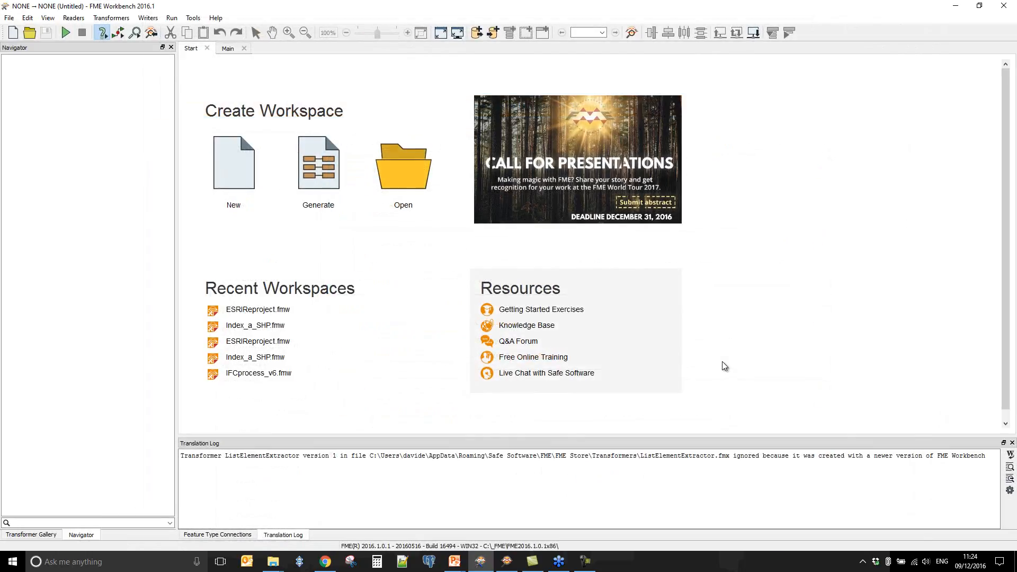
left_click(229, 50)
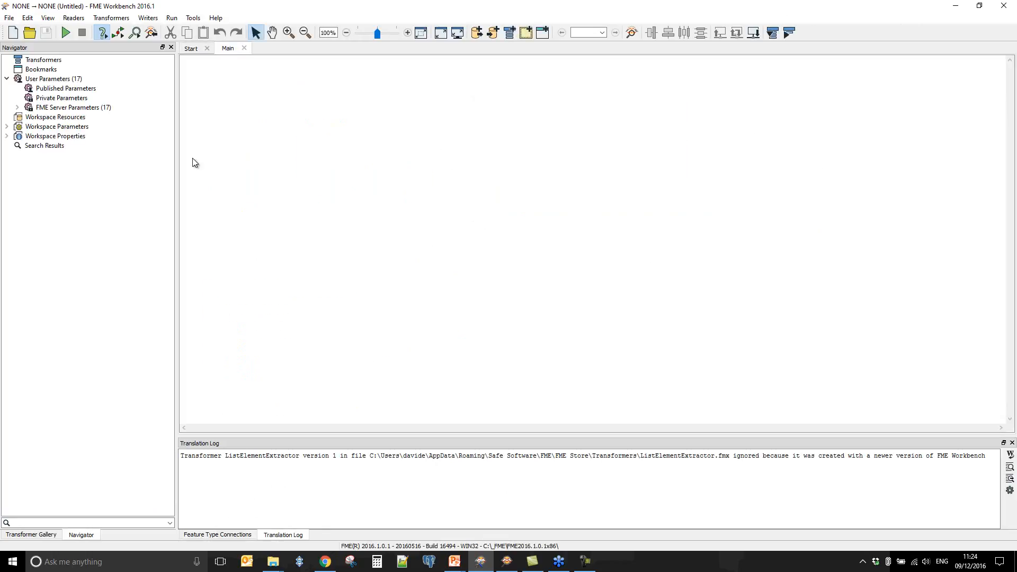
left_click(43, 536)
left_click(7, 88)
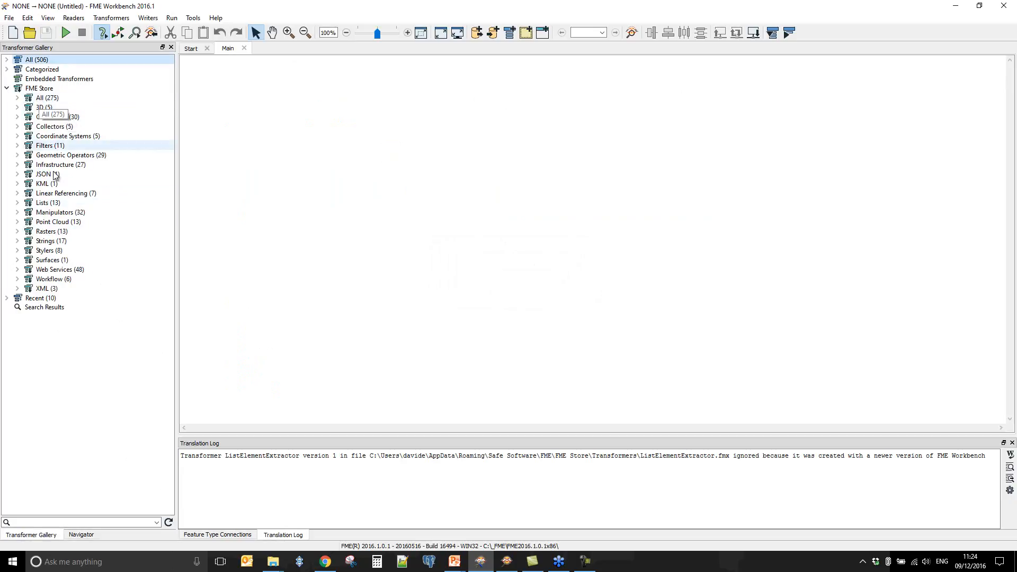
left_click(50, 522)
type("arc")
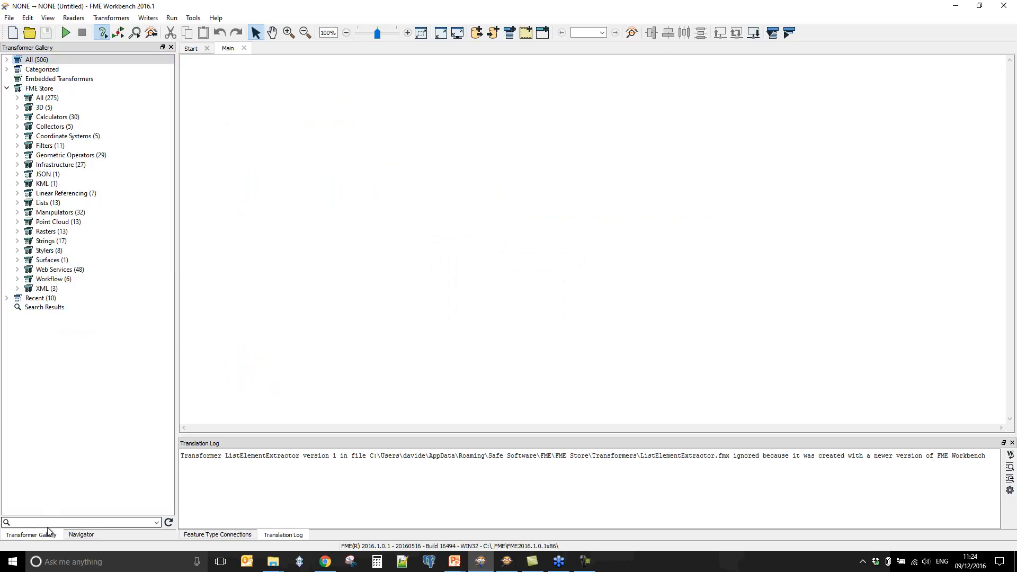
key("Return")
type("gis")
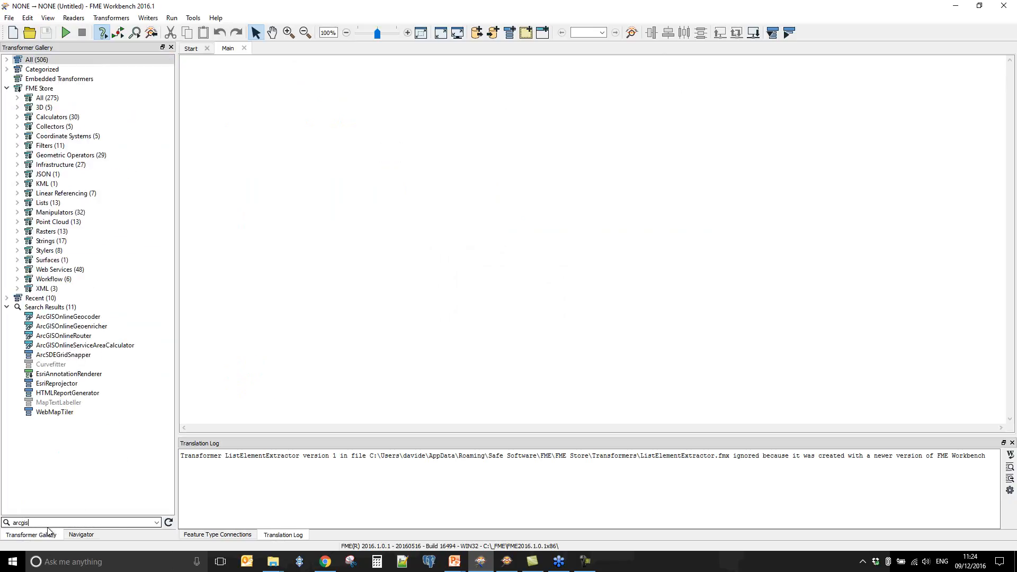
- Add an ArcGISOnlineGeocoder transformer to the empty canvas and widen it until its full name fits
double_click(64, 319)
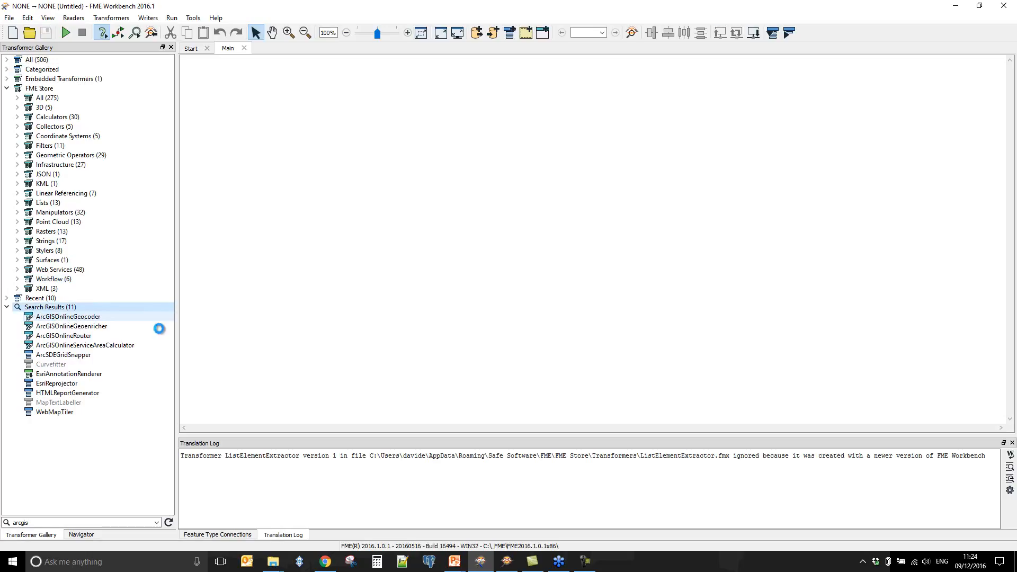
left_click_drag(396, 186, 450, 149)
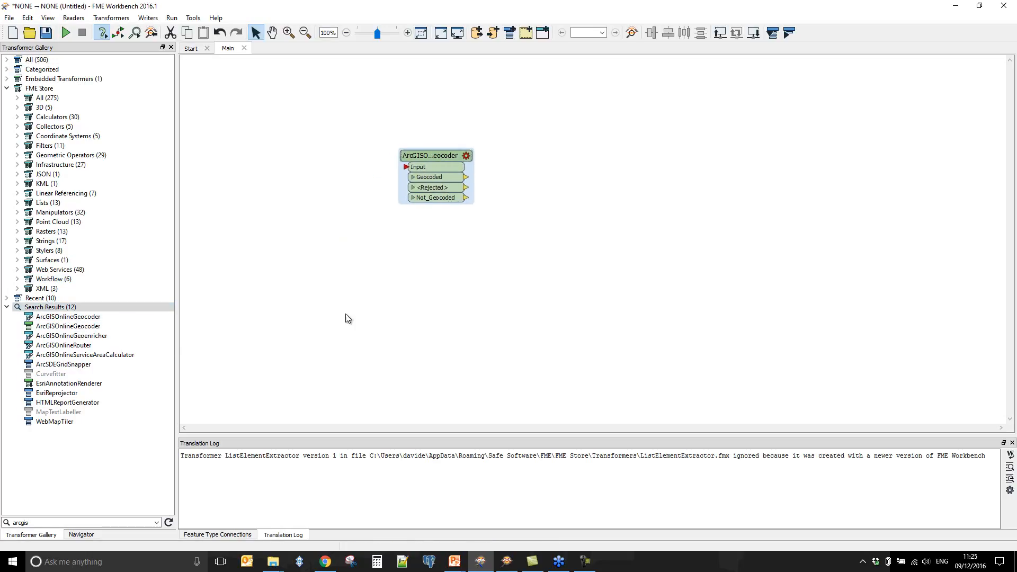
left_click(7, 307)
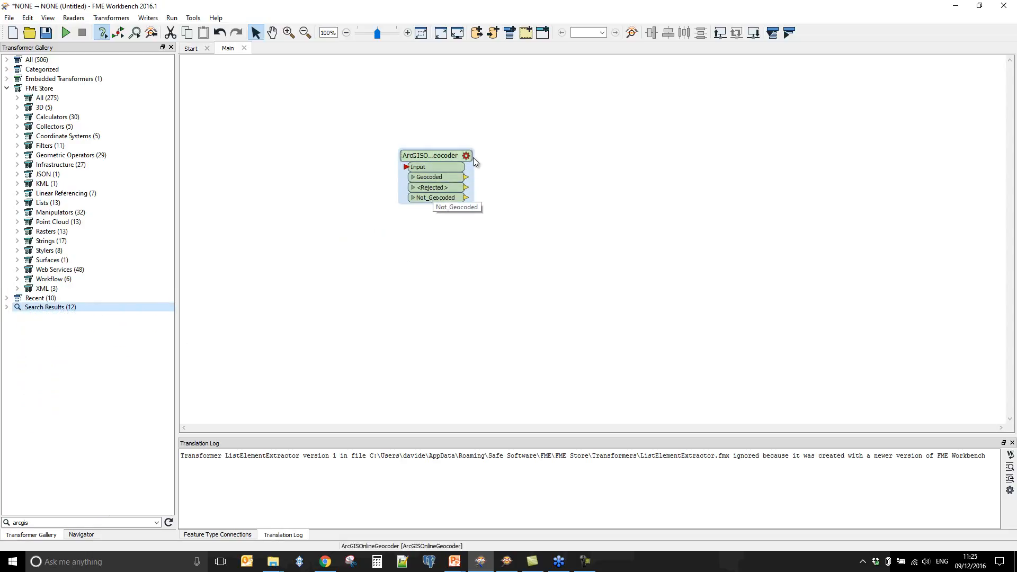
mouse_move(471, 156)
left_click_drag(471, 156, 578, 156)
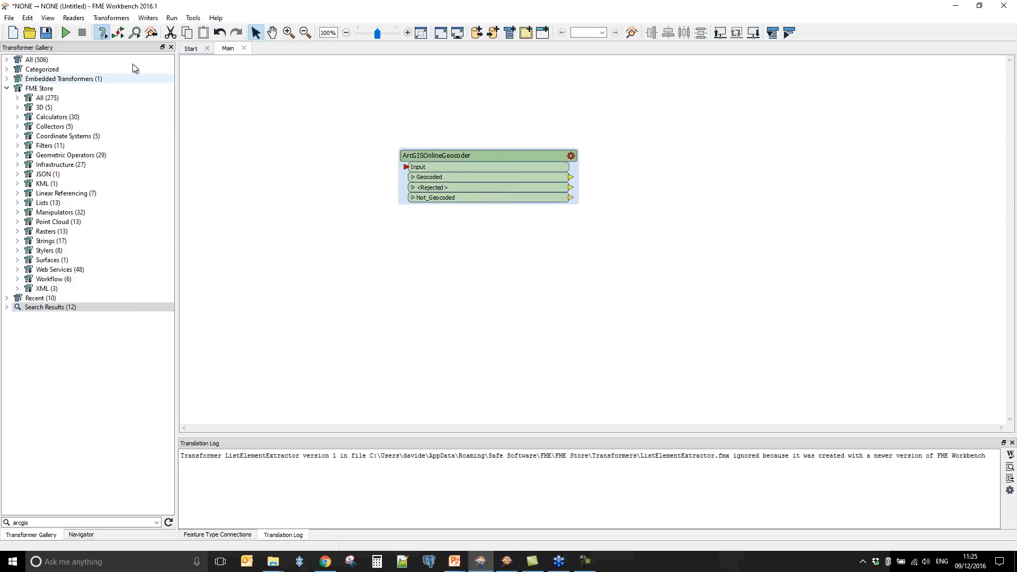
- Review the Network Proxy settings in FME Options and leave the dialog without changing anything
left_click(211, 19)
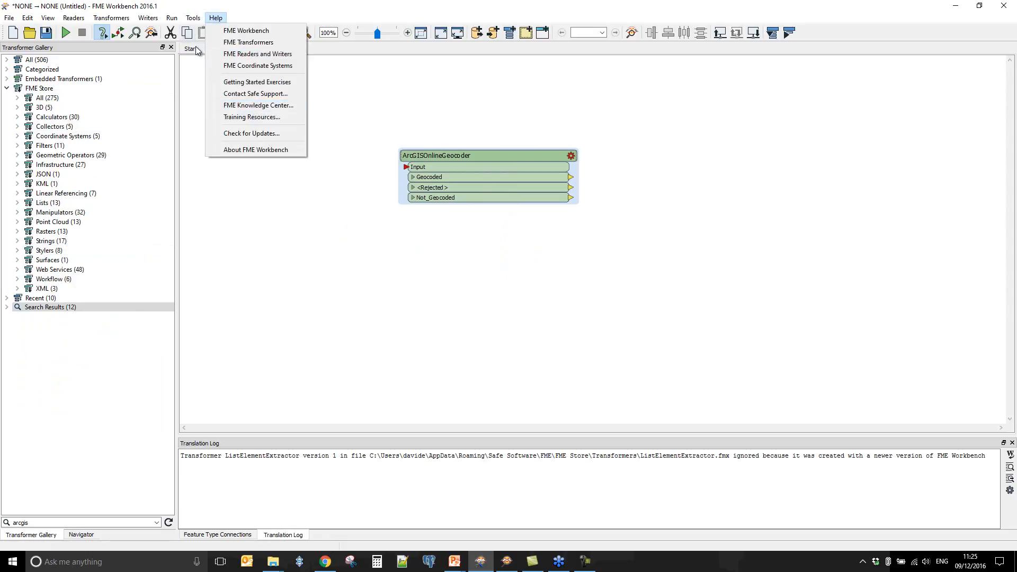
left_click(223, 143)
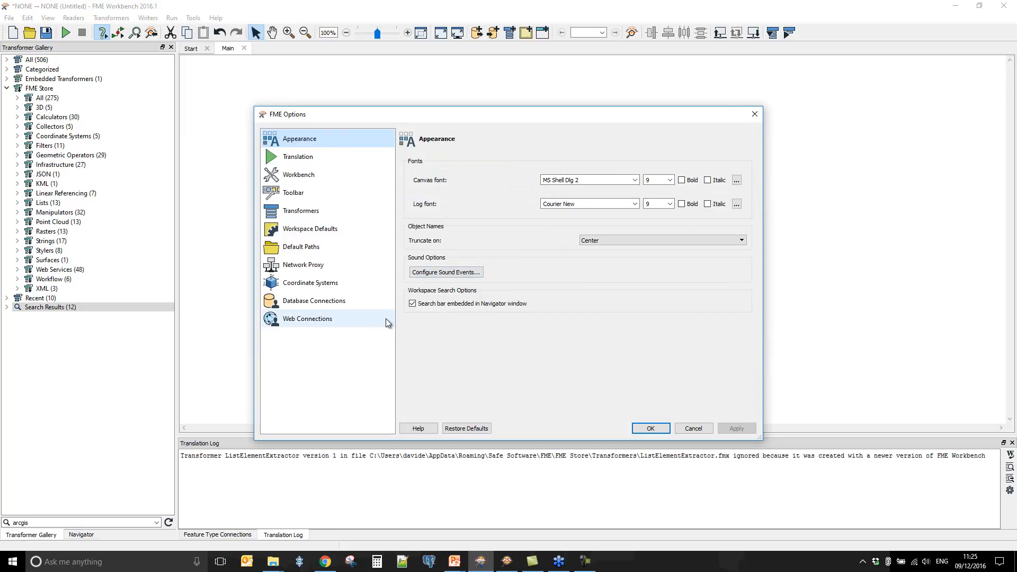
left_click(316, 269)
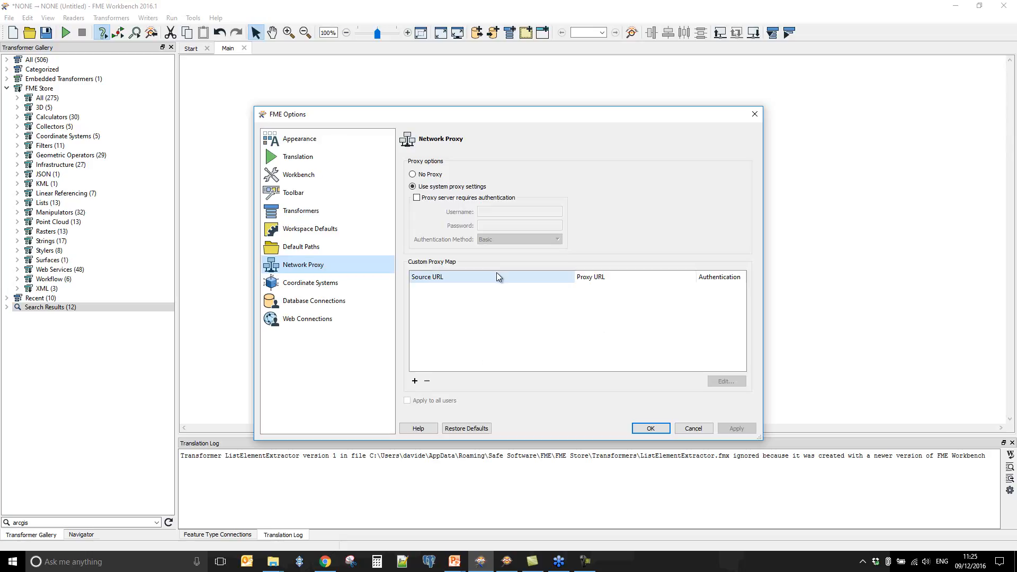
left_click(692, 430)
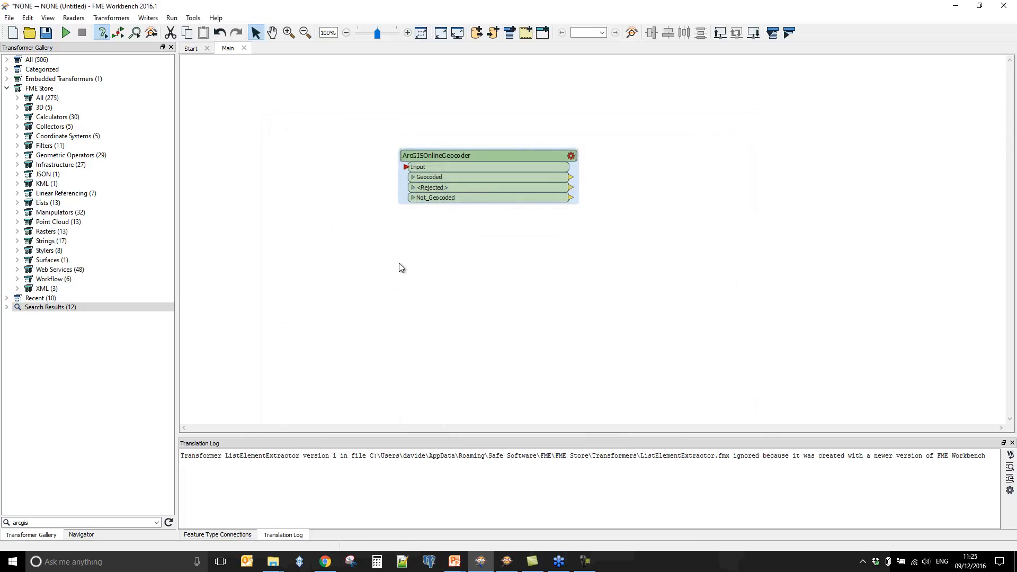
- Close the untitled workspace without saving it and leave FME Workbench
left_click(244, 49)
left_click(505, 291)
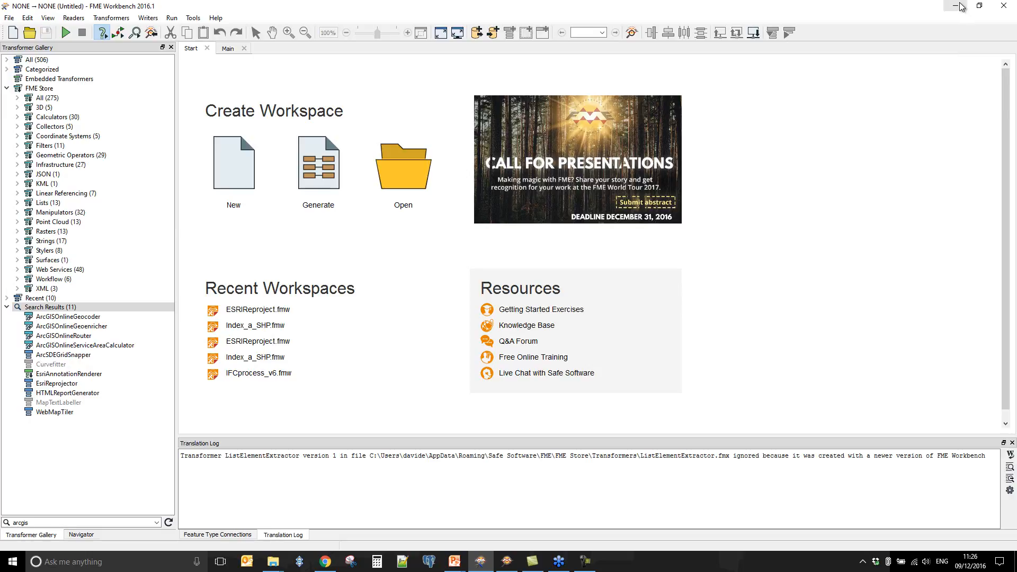
left_click(998, 8)
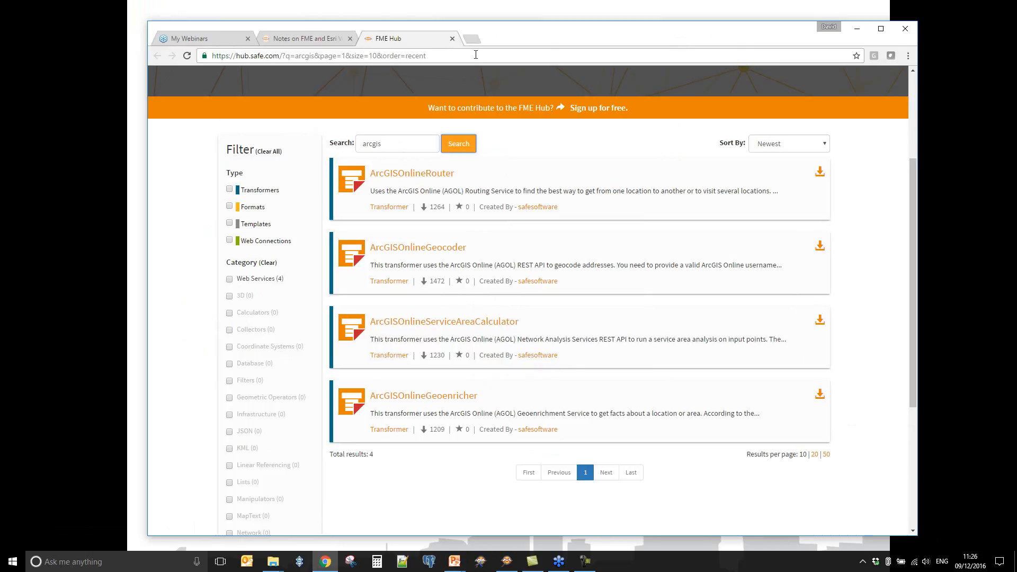
- Close the FME Hub page, minimize the browser and advance the presentation to the FME Application Extensions slide
left_click(452, 39)
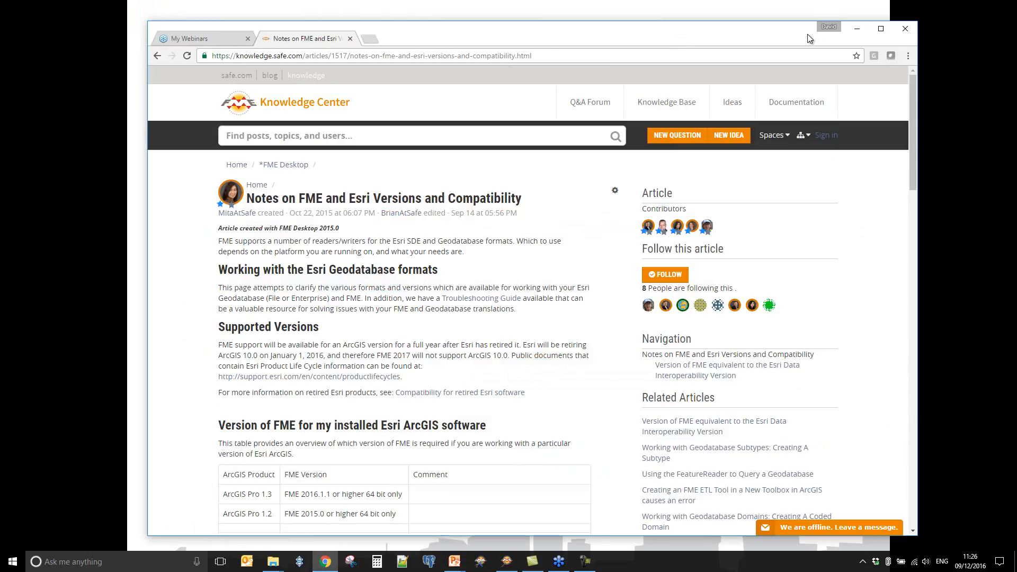
left_click(857, 30)
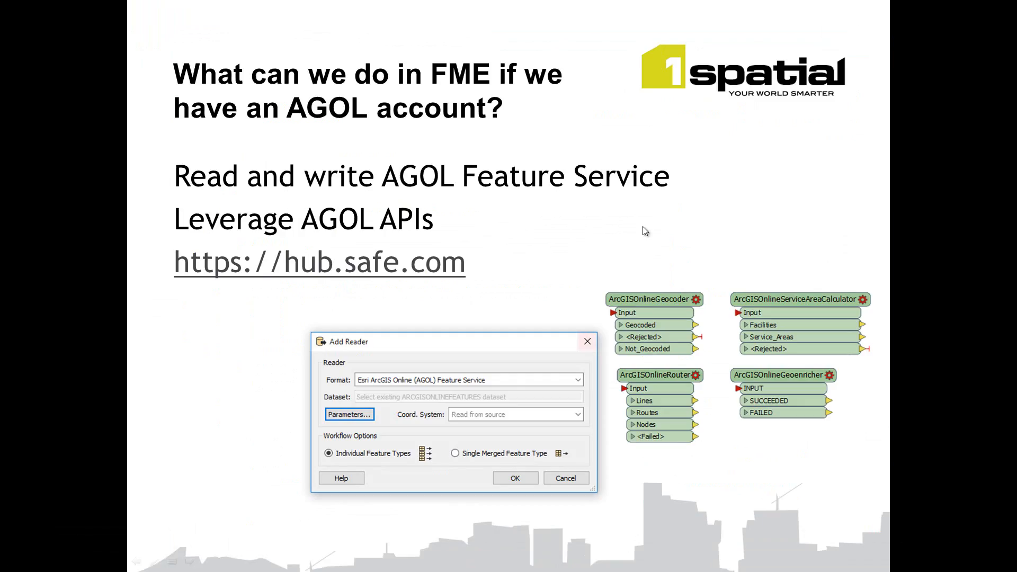
left_click(643, 230)
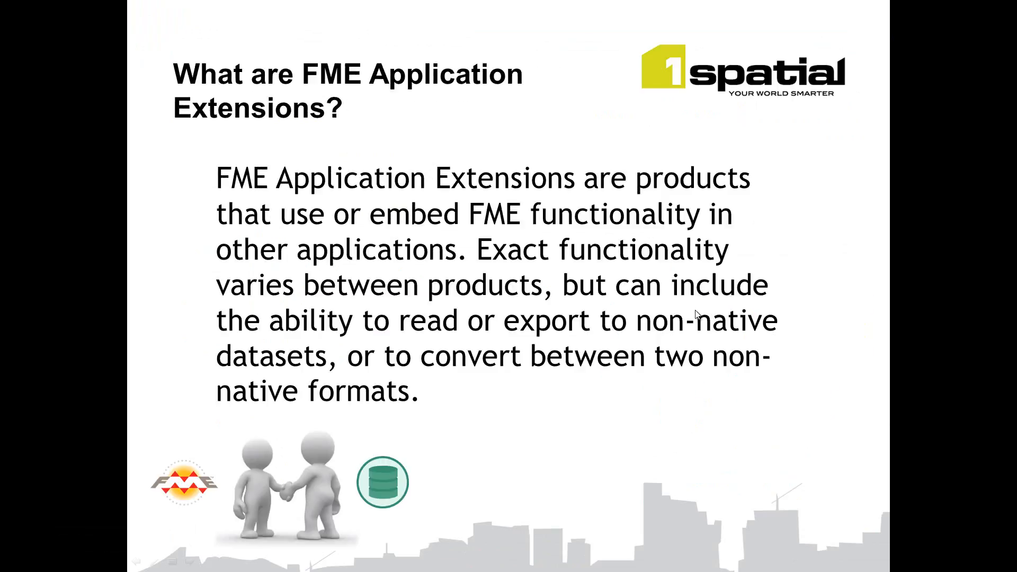
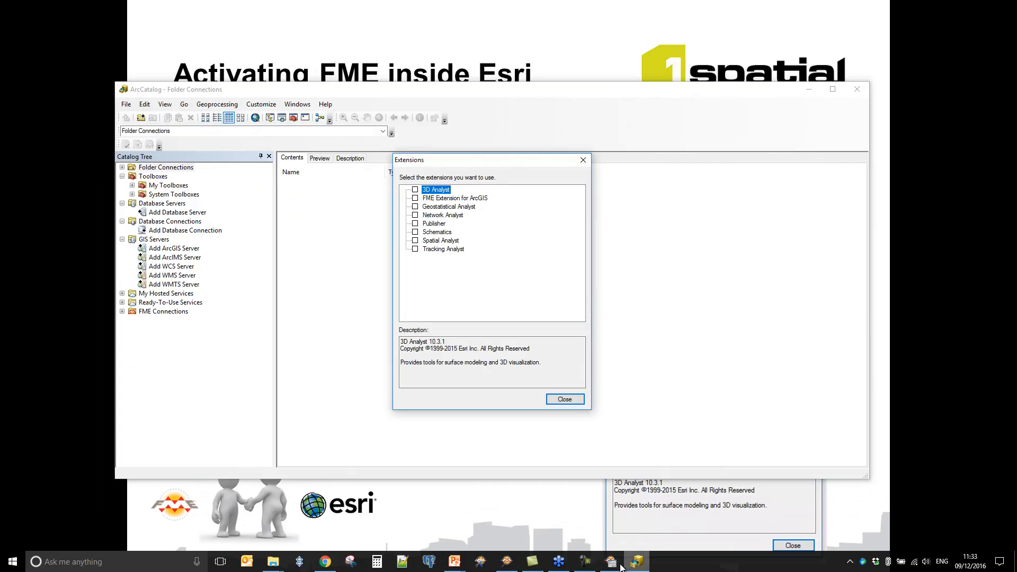
- Check the ArcGIS extension's status in FME Integration Console, then enable FME Extension for ArcGIS in ArcCatalog
left_click(612, 561)
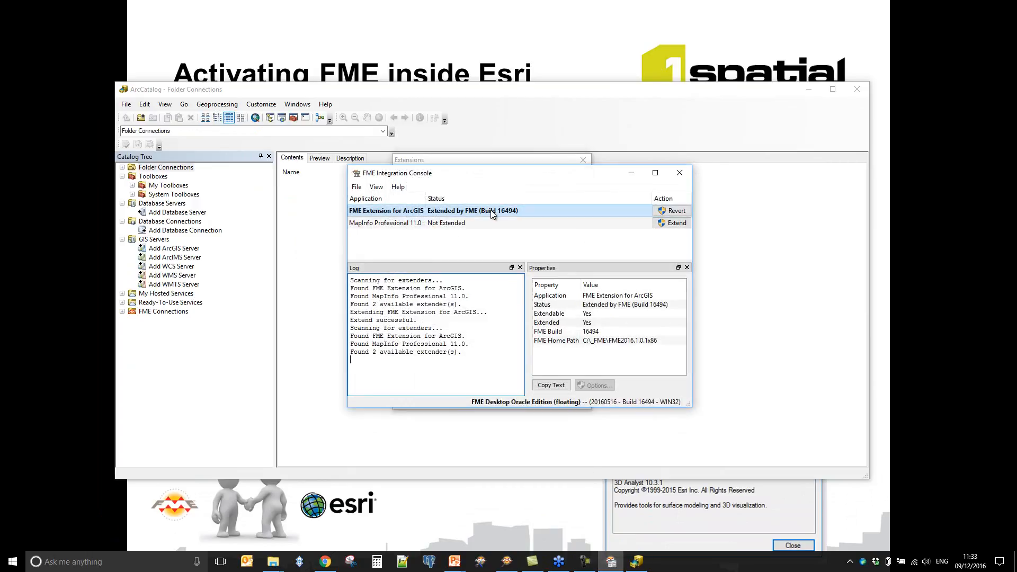
left_click(632, 175)
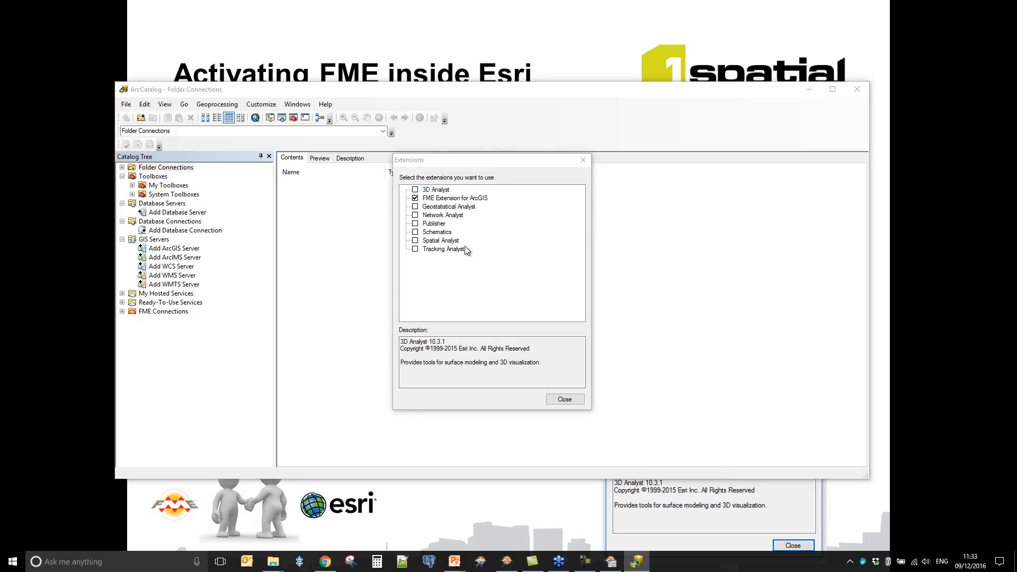
left_click(565, 401)
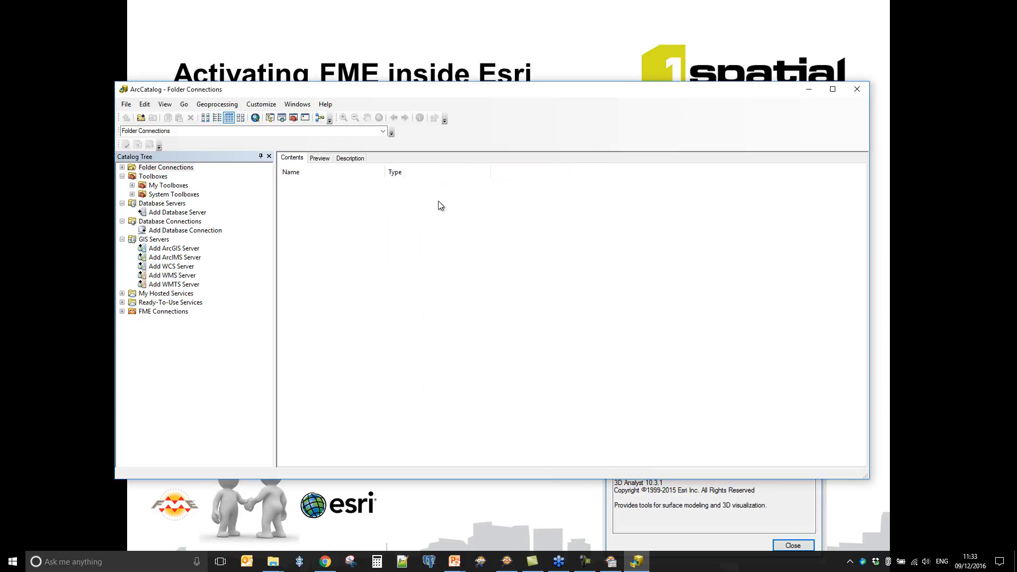
left_click_drag(113, 83, 210, 118)
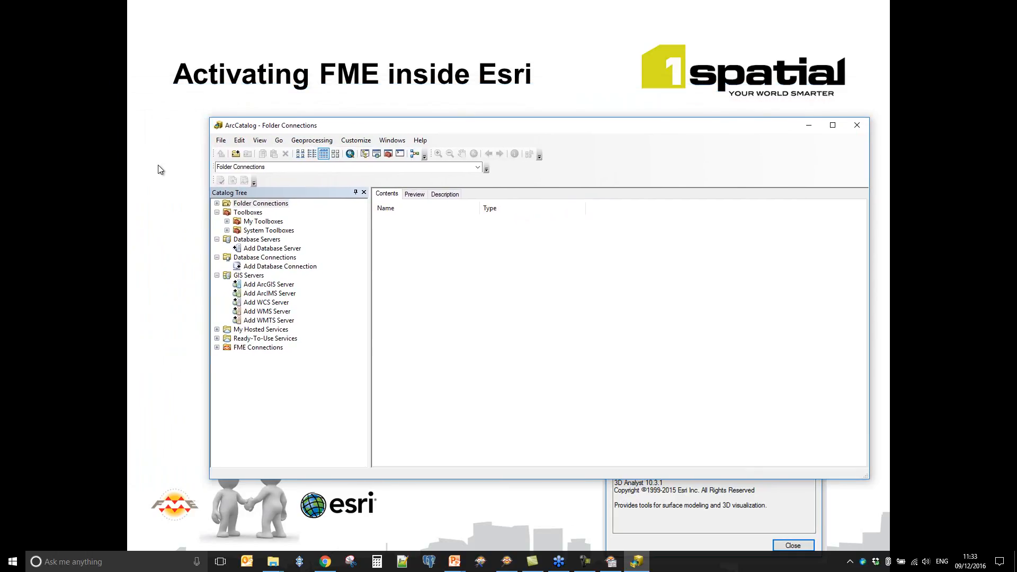
- Advance the presentation to the enabled capabilities slide, then switch to ArcCatalog and expand System Toolboxes
left_click(157, 165)
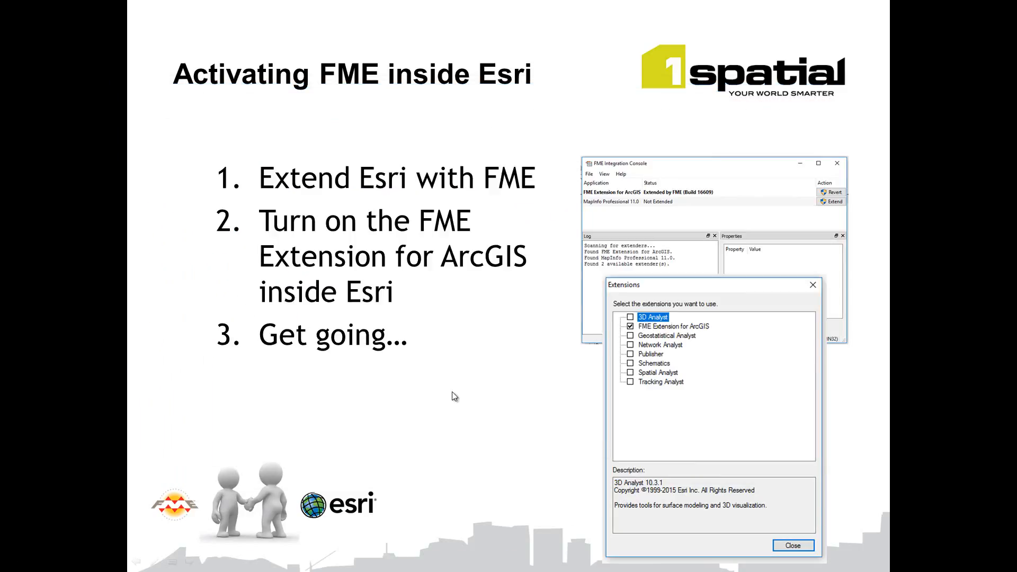
left_click(431, 384)
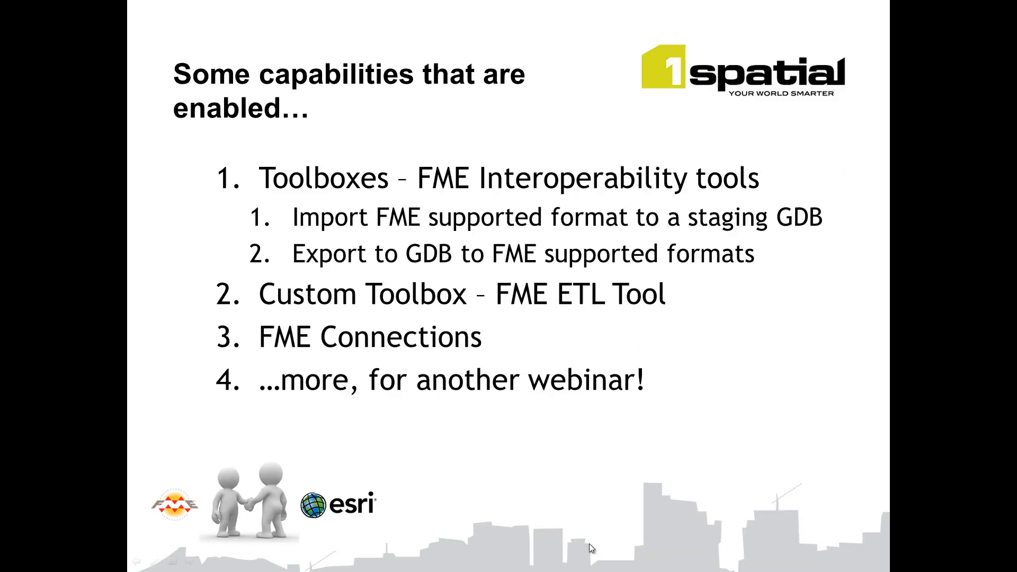
key("alt+Tab")
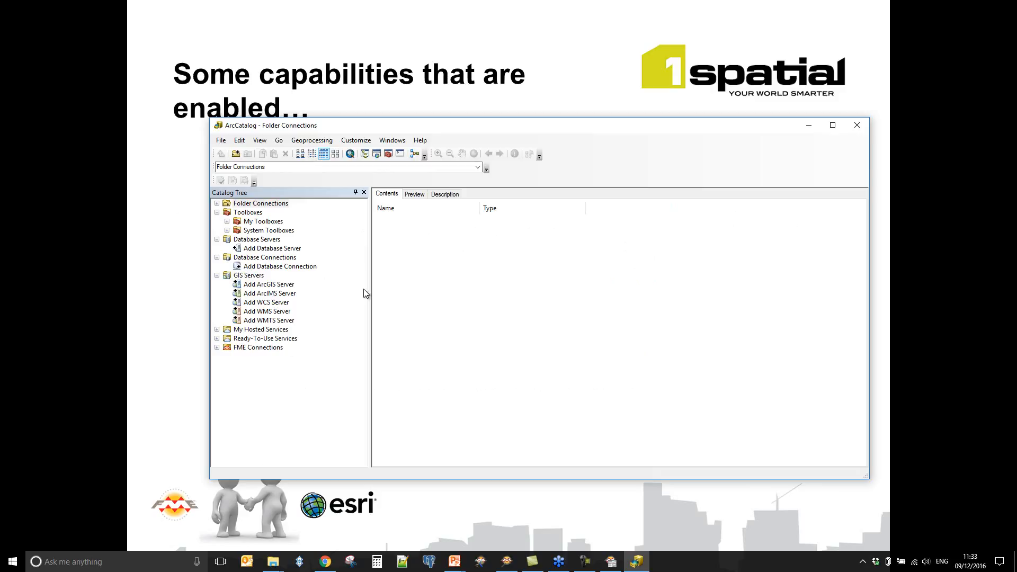
left_click(226, 230)
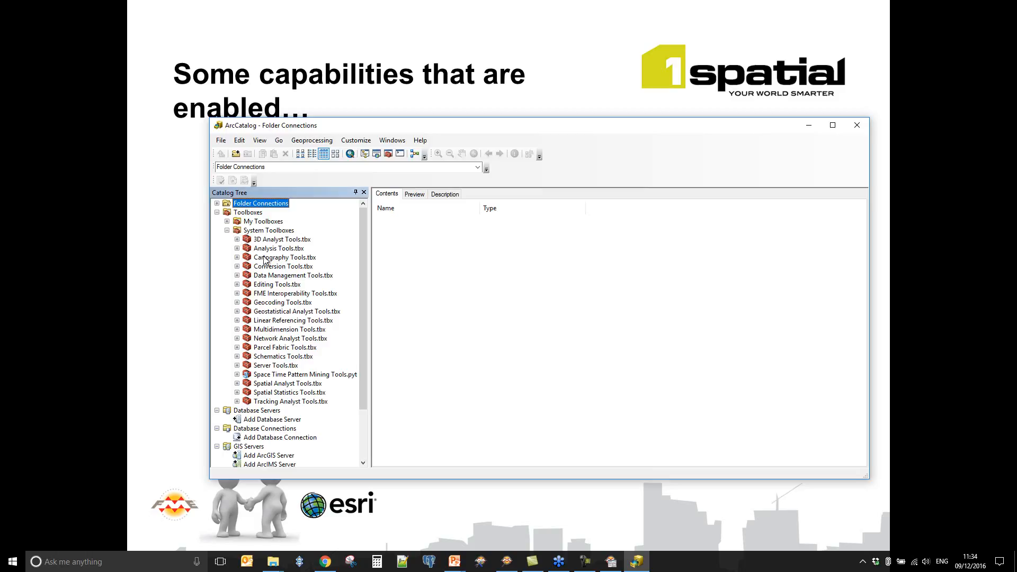
- Expand the FME Interoperability Tools toolbox and move the ArcCatalog window below the slide's text
left_click(276, 295)
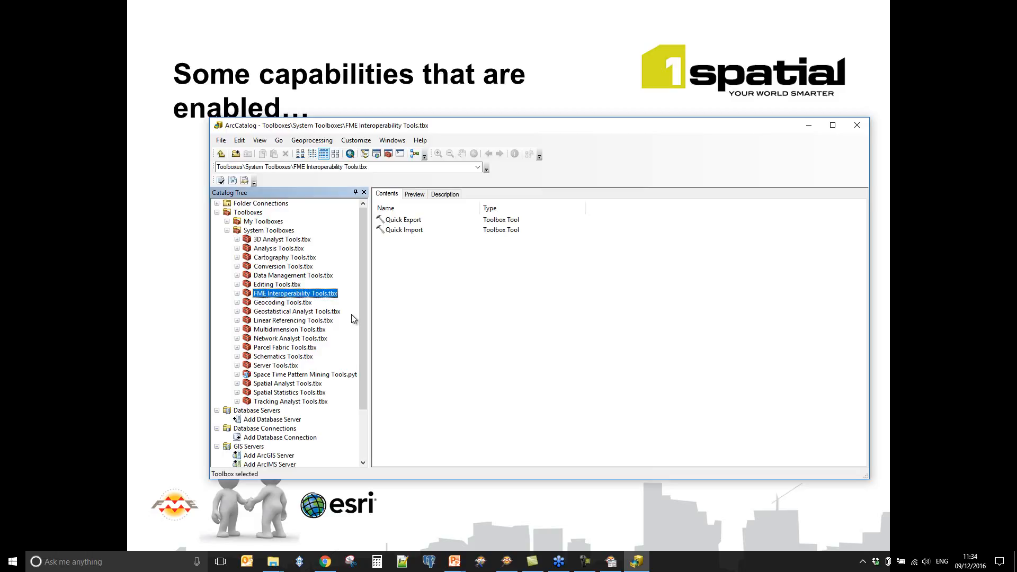
left_click(237, 293)
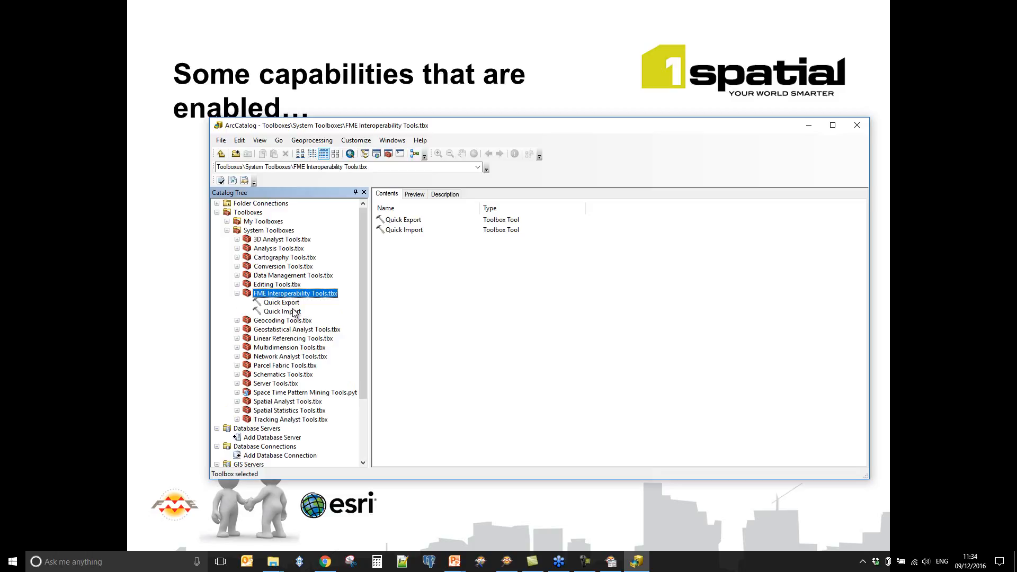
left_click_drag(378, 125, 374, 286)
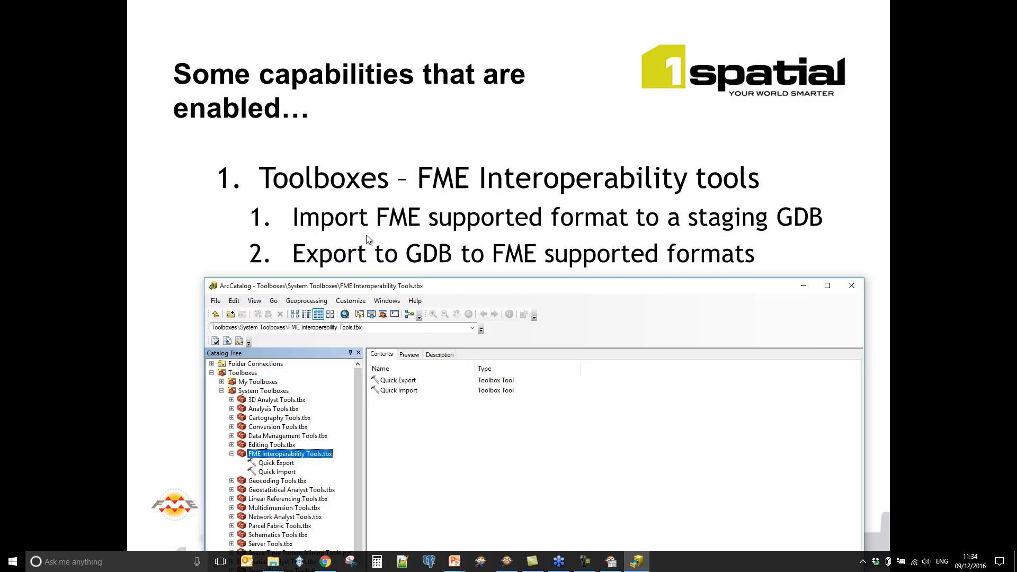
- Open the Quick Import tool and examine the reader formats available for its input dataset, then cancel the data source selection
left_click(278, 472)
double_click(277, 472)
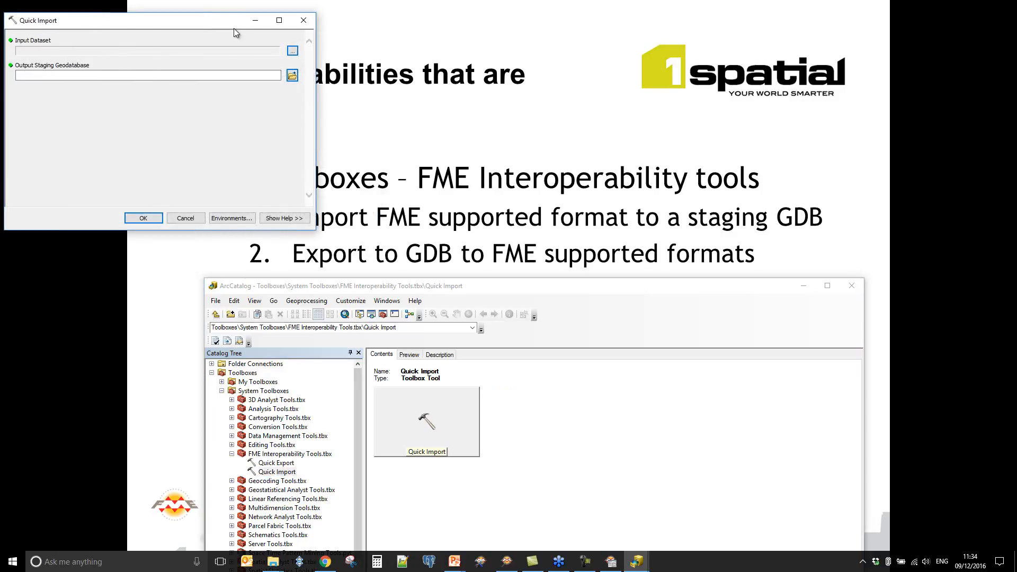
left_click_drag(216, 24, 378, 62)
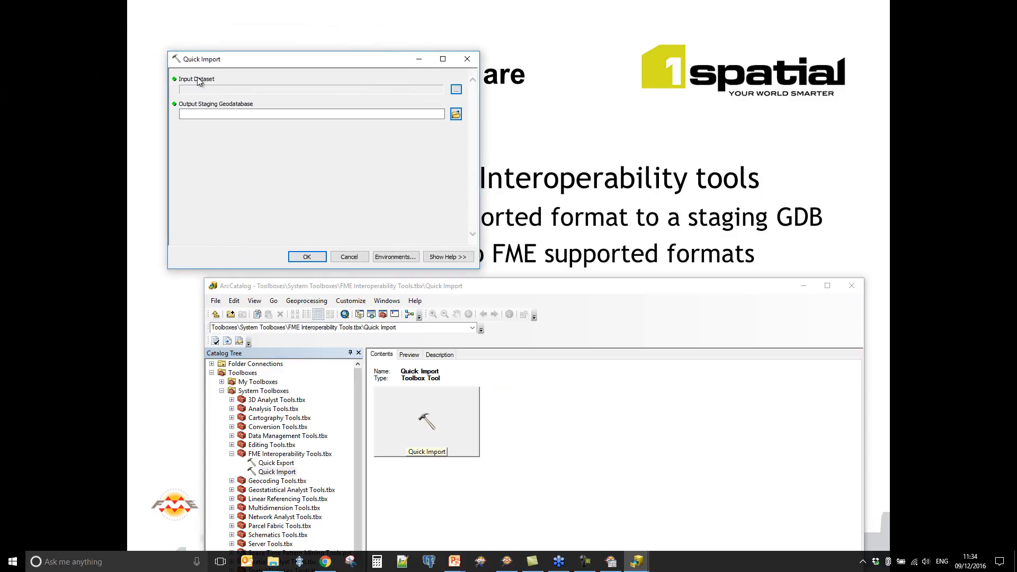
left_click(456, 91)
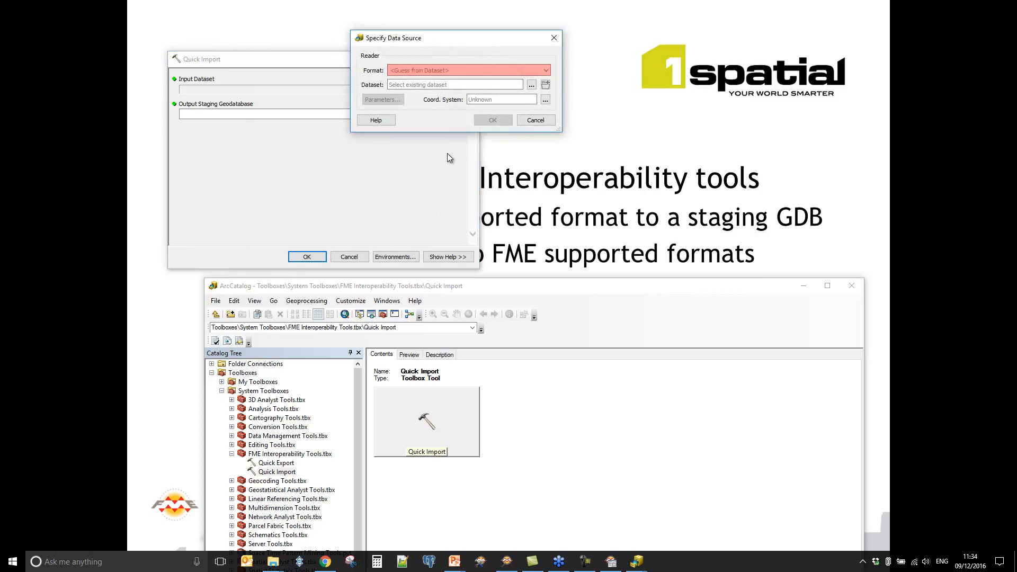
left_click(546, 73)
left_click(420, 155)
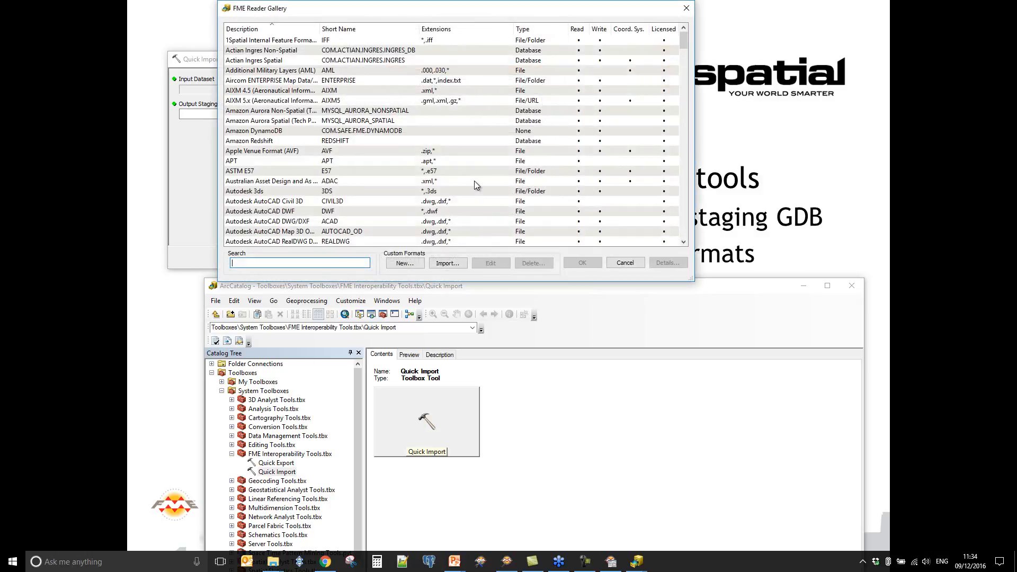
left_click(635, 263)
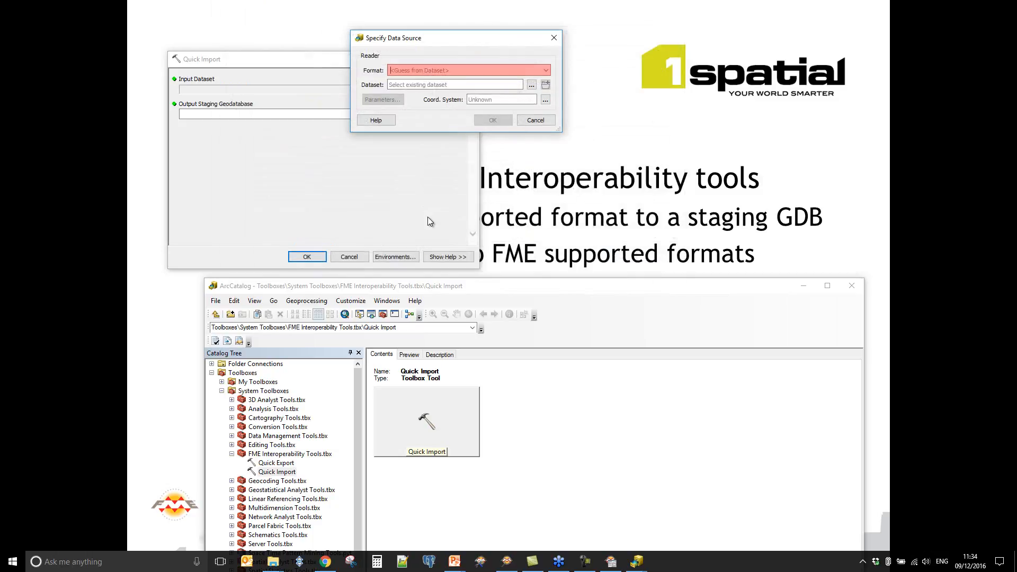
left_click(536, 120)
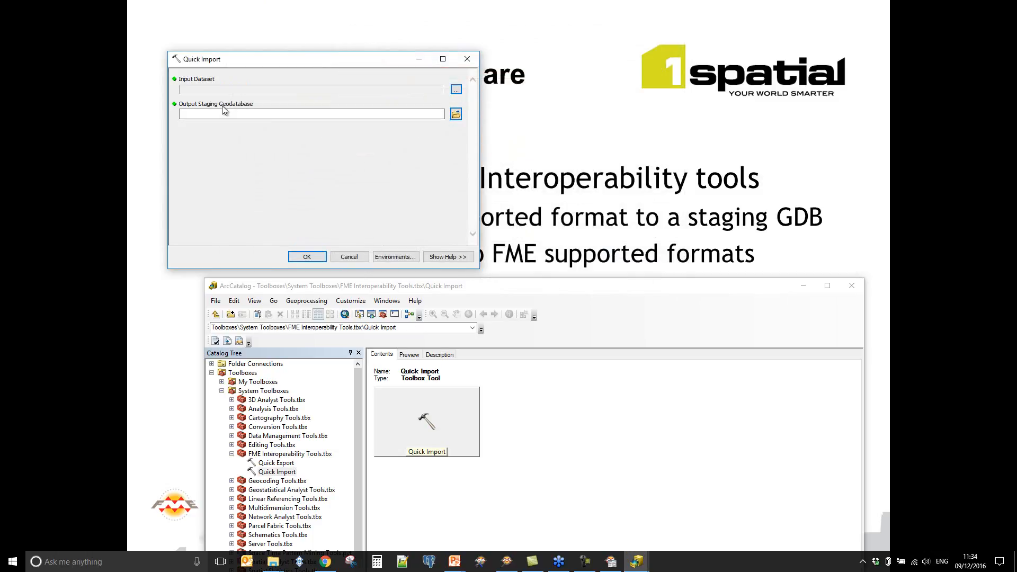
- Examine the location choices for Quick Import's output staging geodatabase, then close the tool without running it
left_click(455, 115)
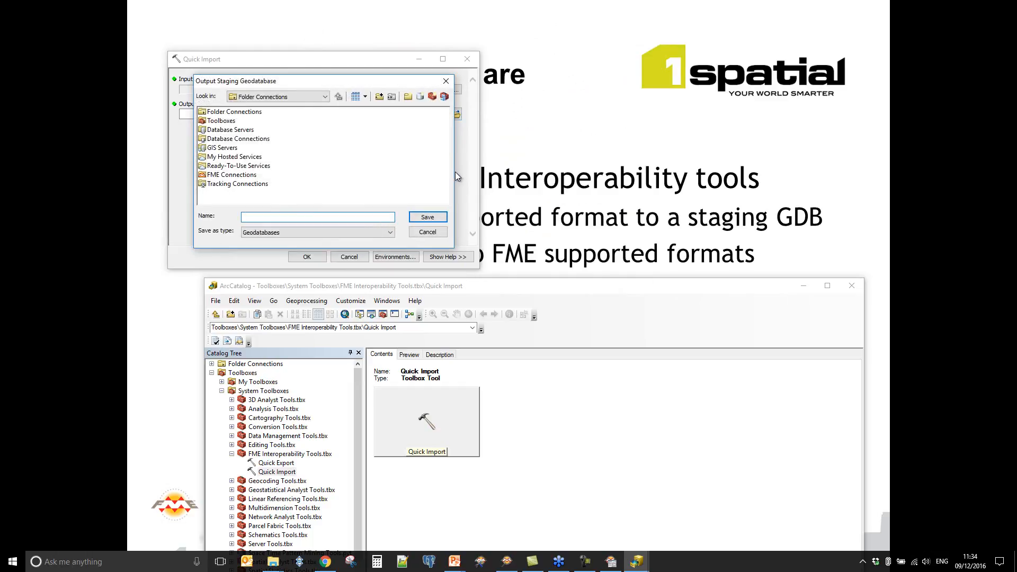
left_click(439, 232)
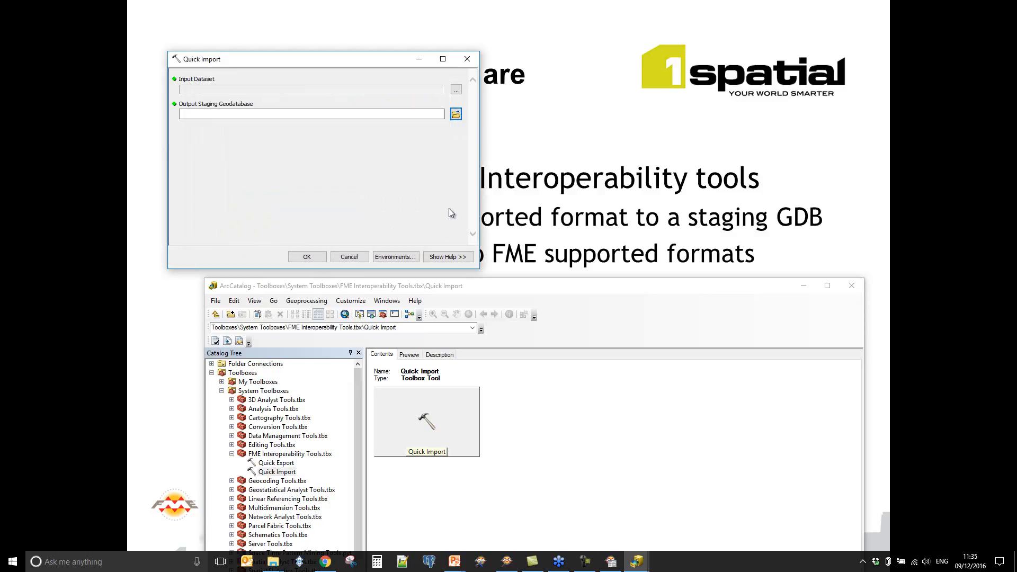
left_click(355, 257)
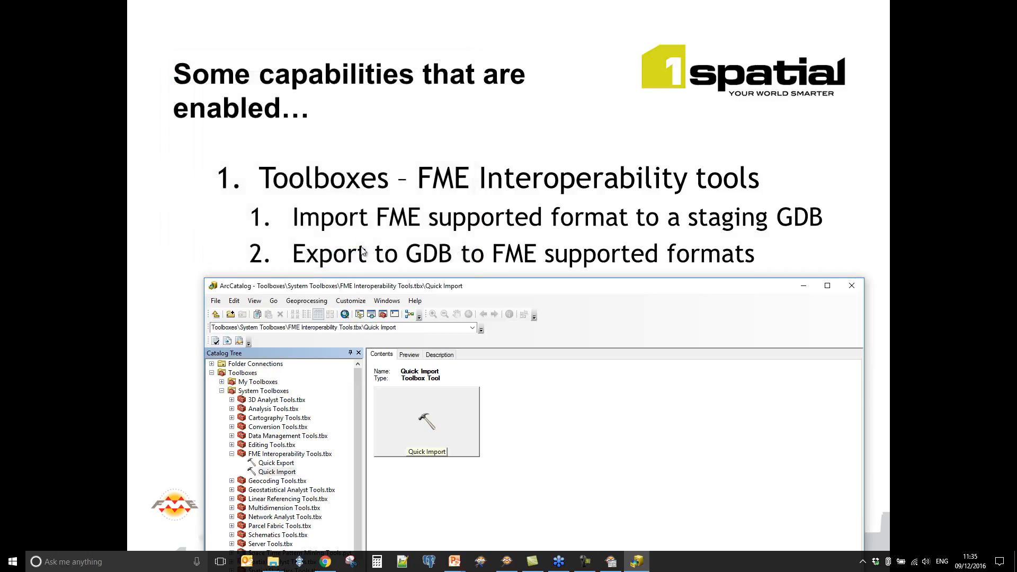
- Open the Quick Export tool and examine its input layer selection, cancelling without adding a layer
double_click(283, 465)
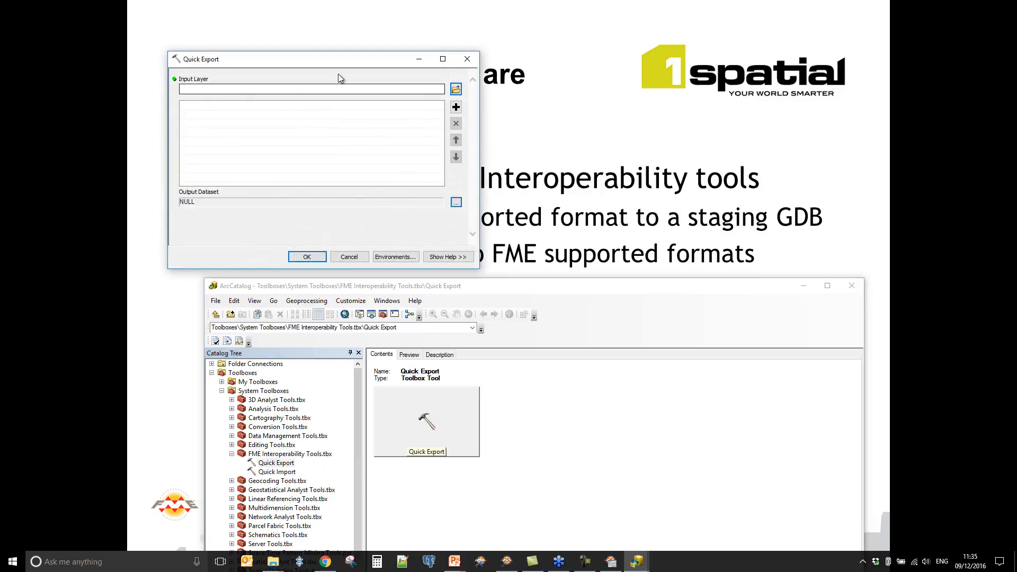
left_click_drag(310, 60, 311, 52)
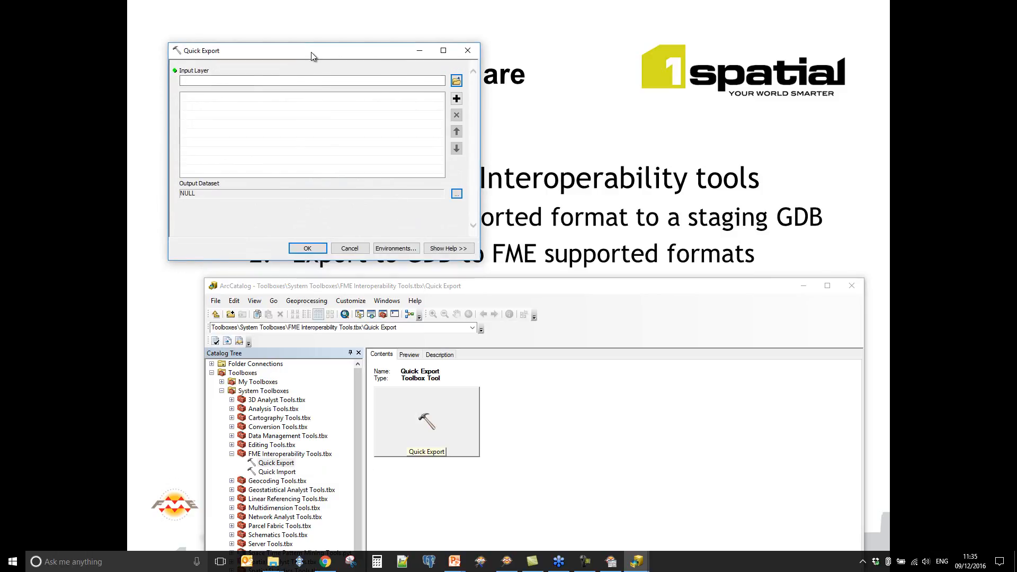
left_click(456, 81)
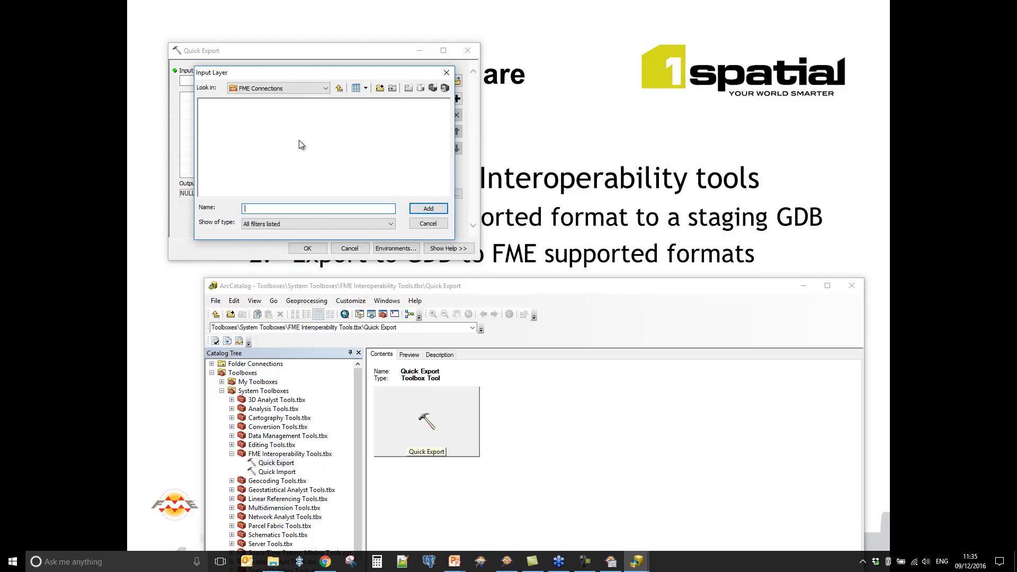
left_click(428, 224)
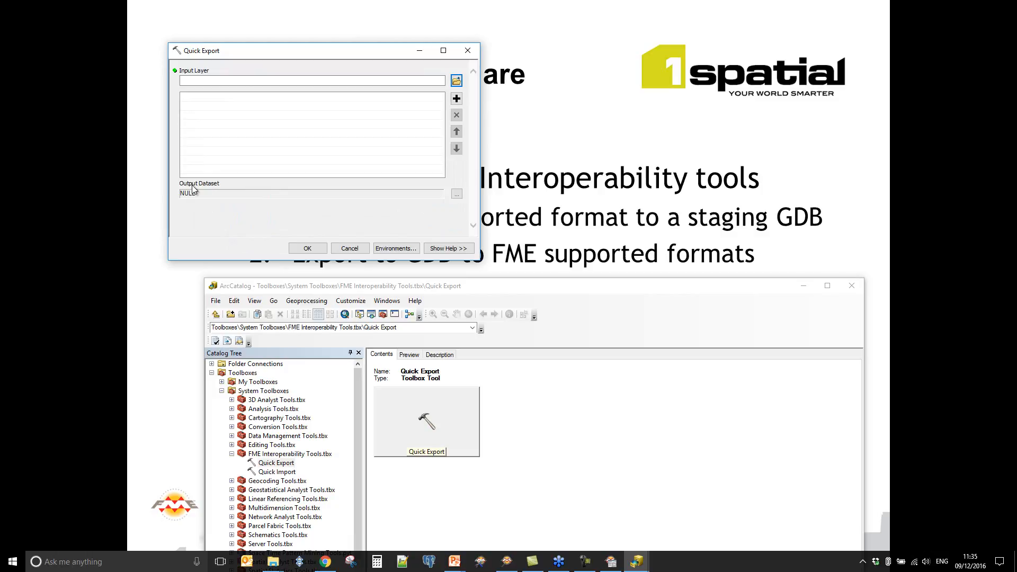
- Search the writer formats for Quick Export's output dataset for "km", clear the search and close the tool without exporting
left_click(457, 195)
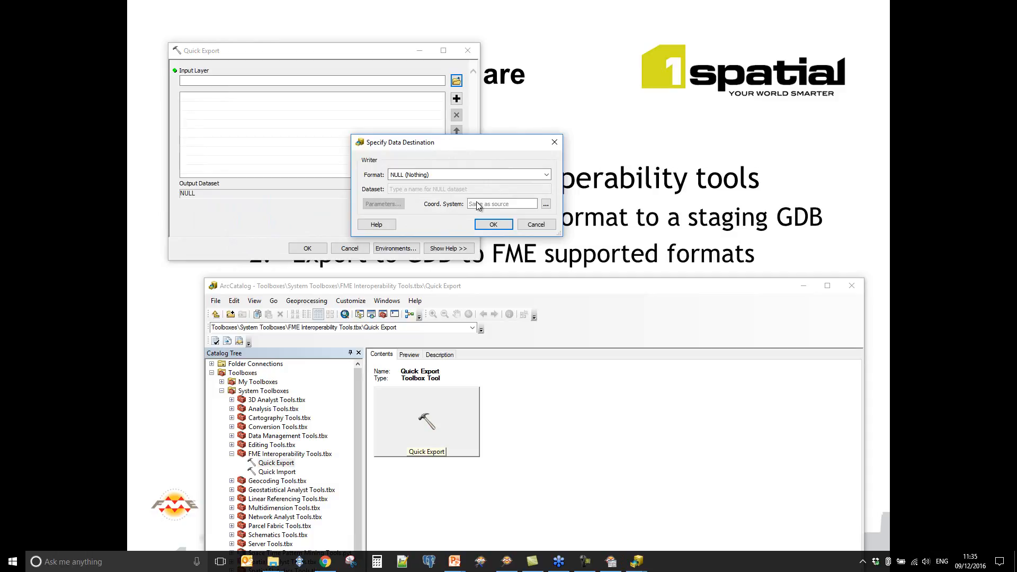
left_click(547, 176)
left_click(456, 259)
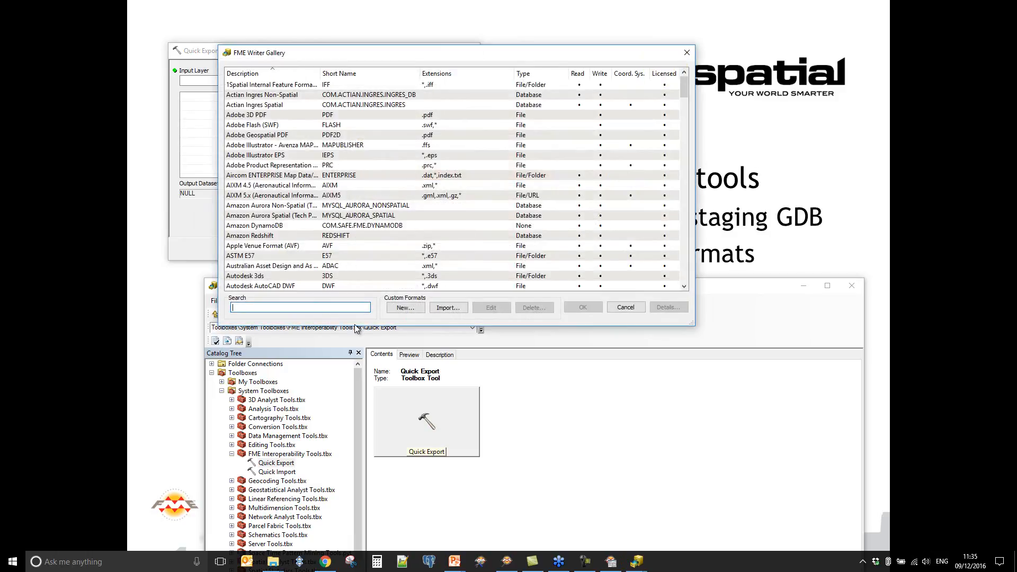
type("km")
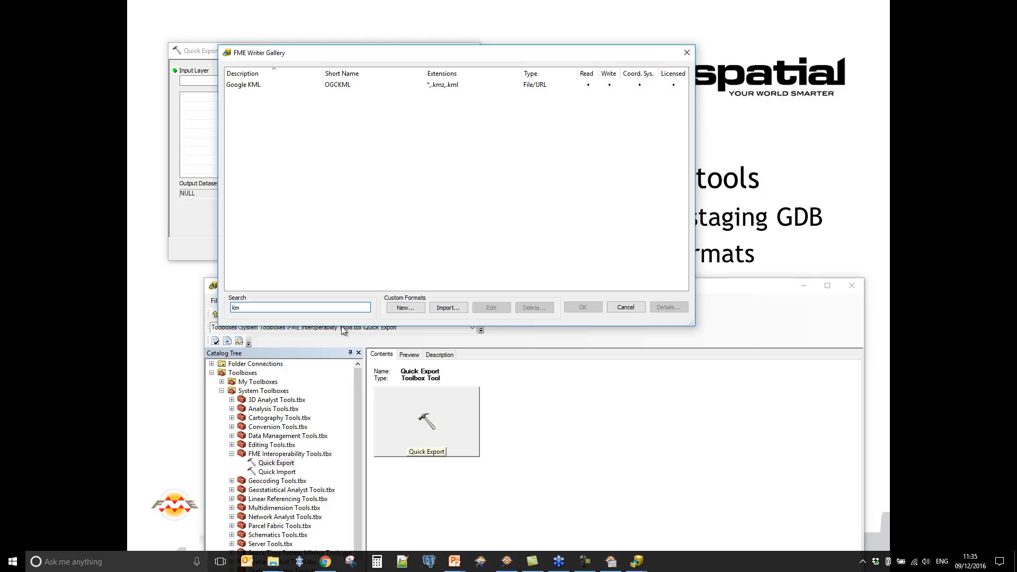
key("BackSpace")
key("BackSpace")
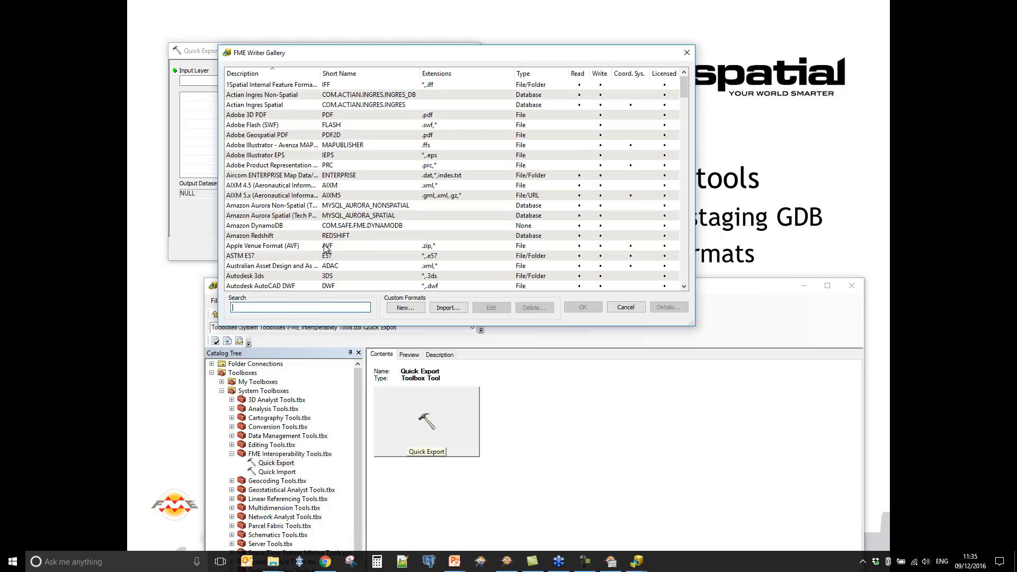
left_click(626, 307)
left_click(540, 224)
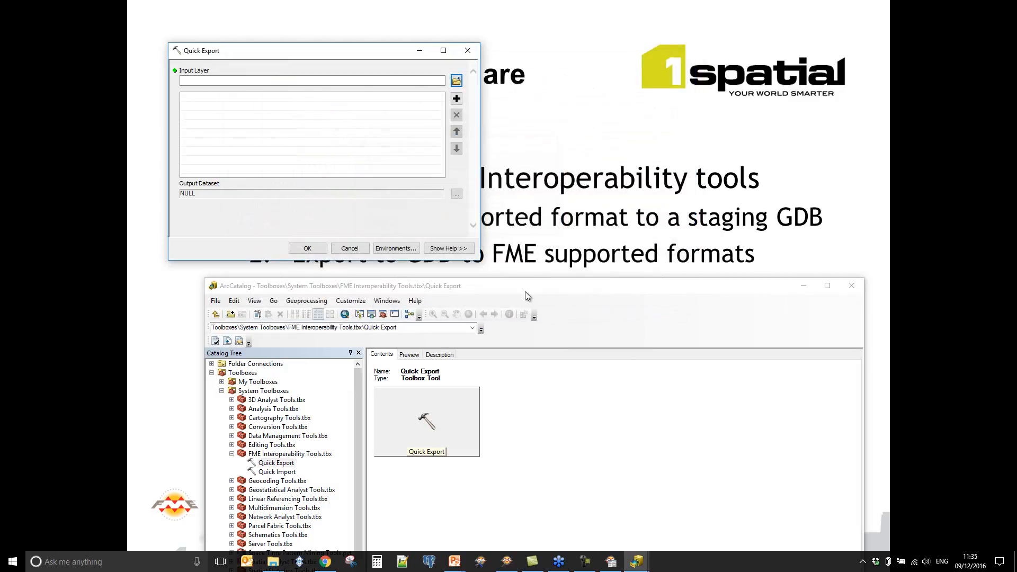
left_click(468, 50)
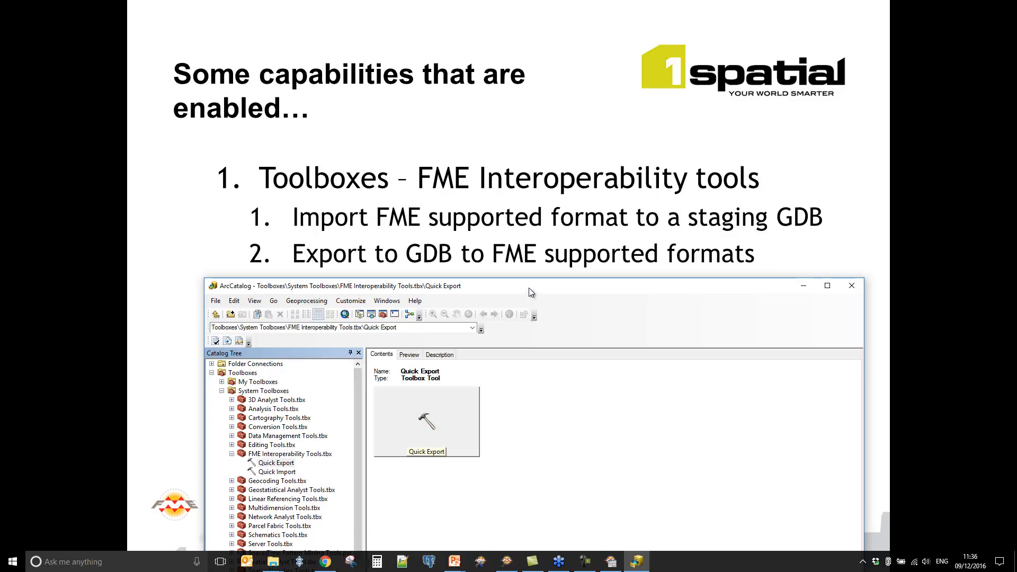
- Collapse System Toolboxes and create a new toolbox named test in My Toolboxes
left_click_drag(528, 290, 525, 187)
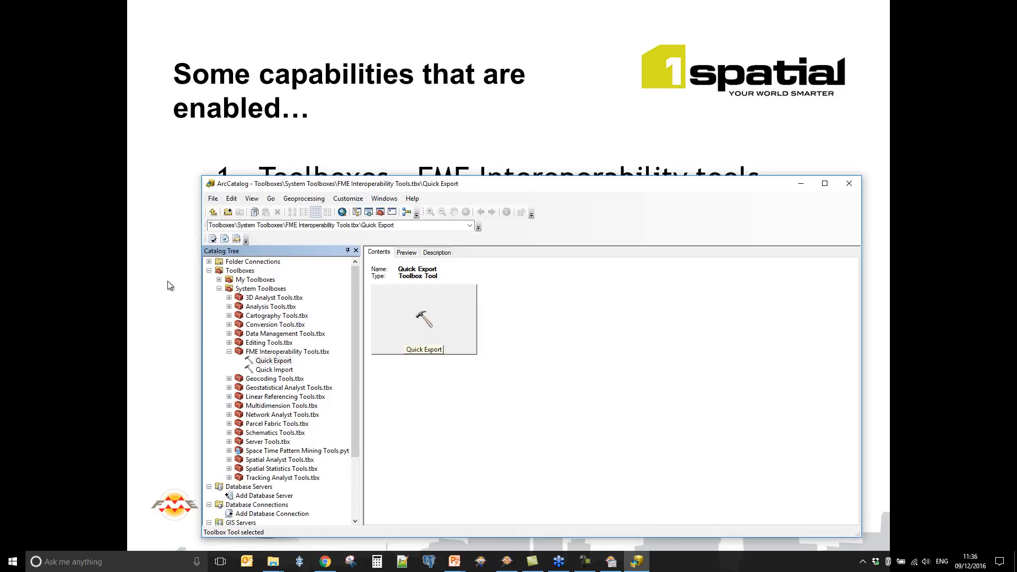
left_click(219, 289)
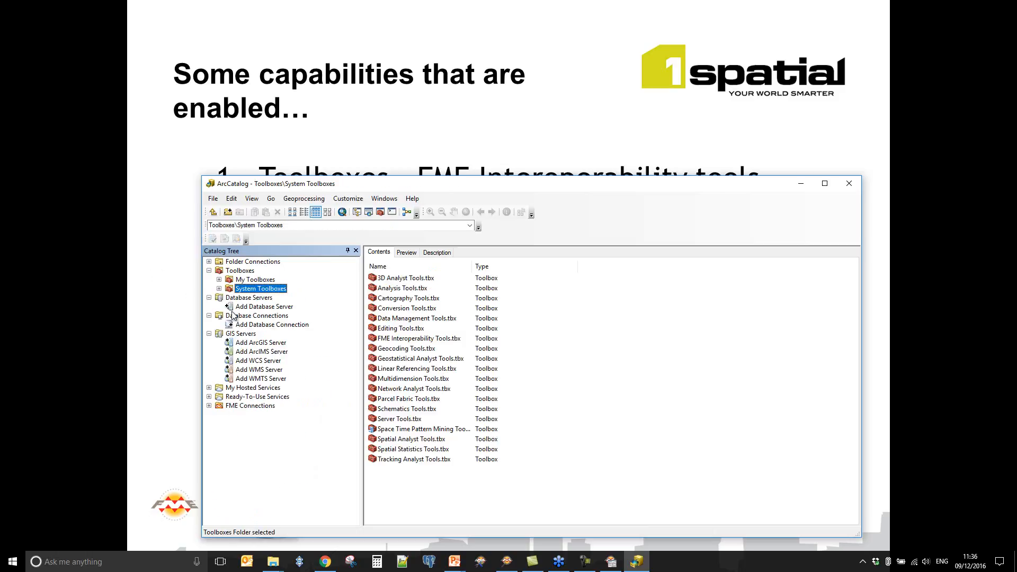
left_click(218, 280)
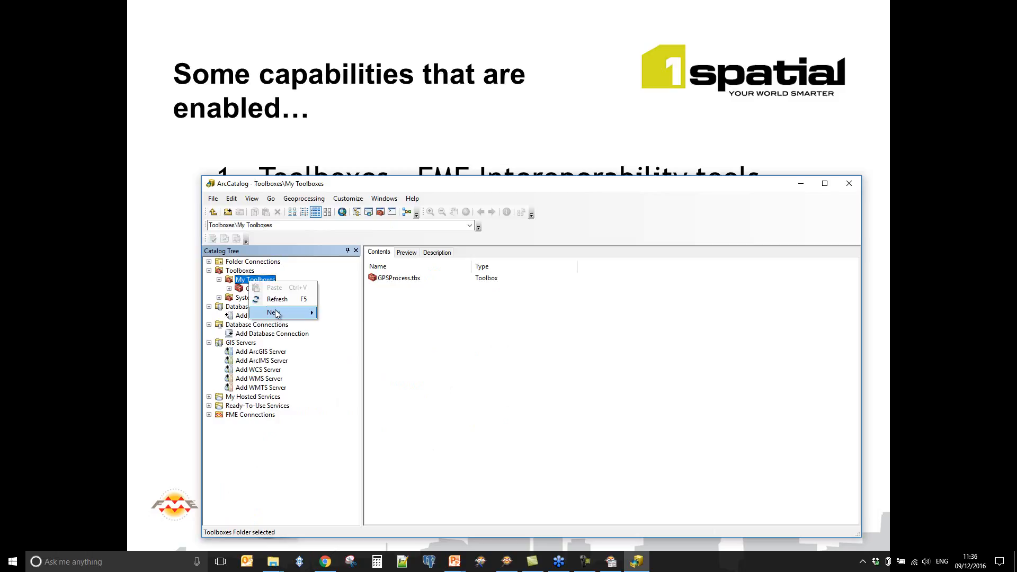
mouse_move(275, 313)
left_click(347, 313)
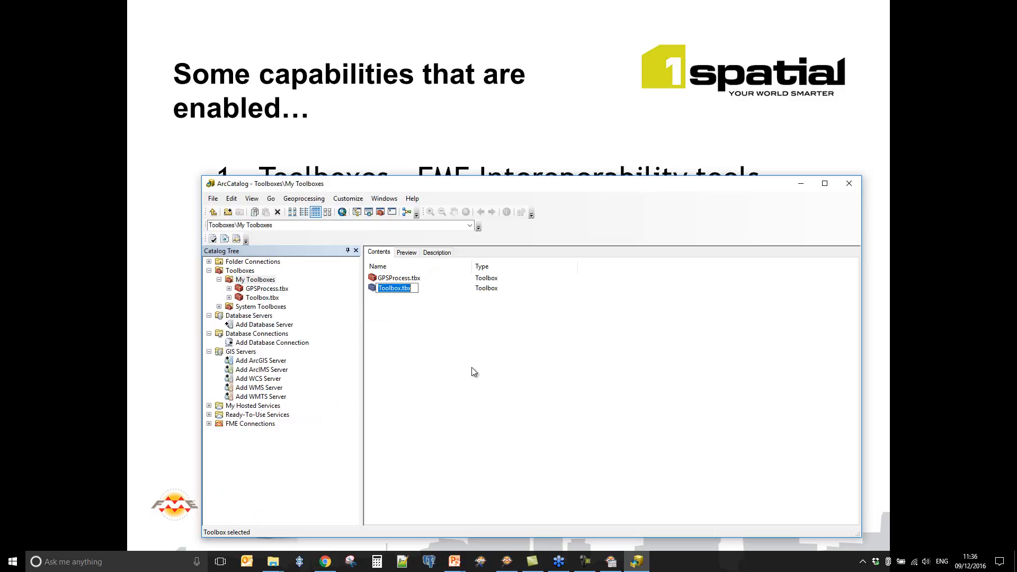
type("test")
left_click(440, 373)
- Start a new FME ETL Tool in the test toolbox to examine its reader and writer settings, then cancel its creation
left_click(380, 288)
right_click(380, 290)
mouse_move(416, 382)
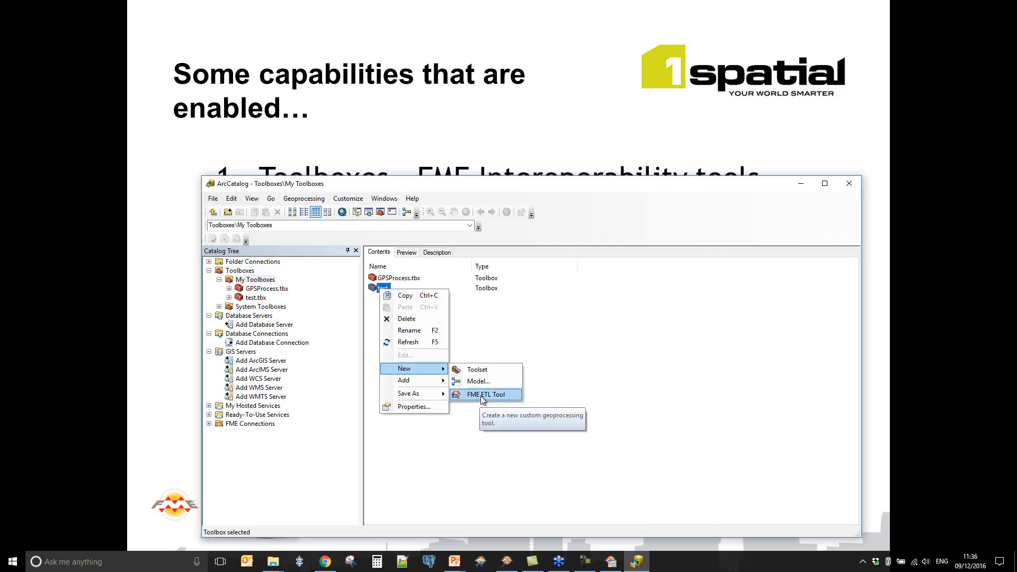
left_click(483, 396)
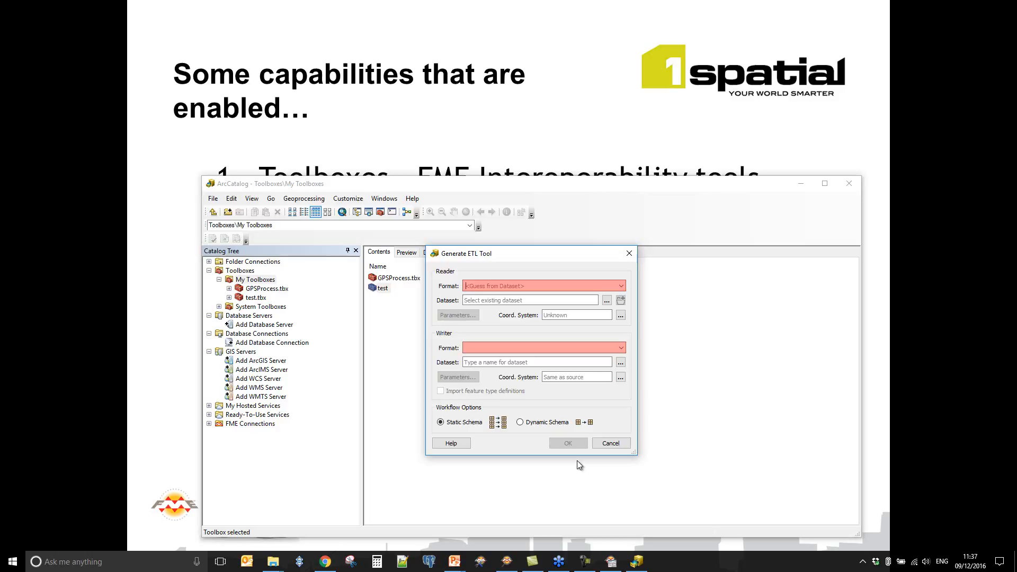
left_click(609, 443)
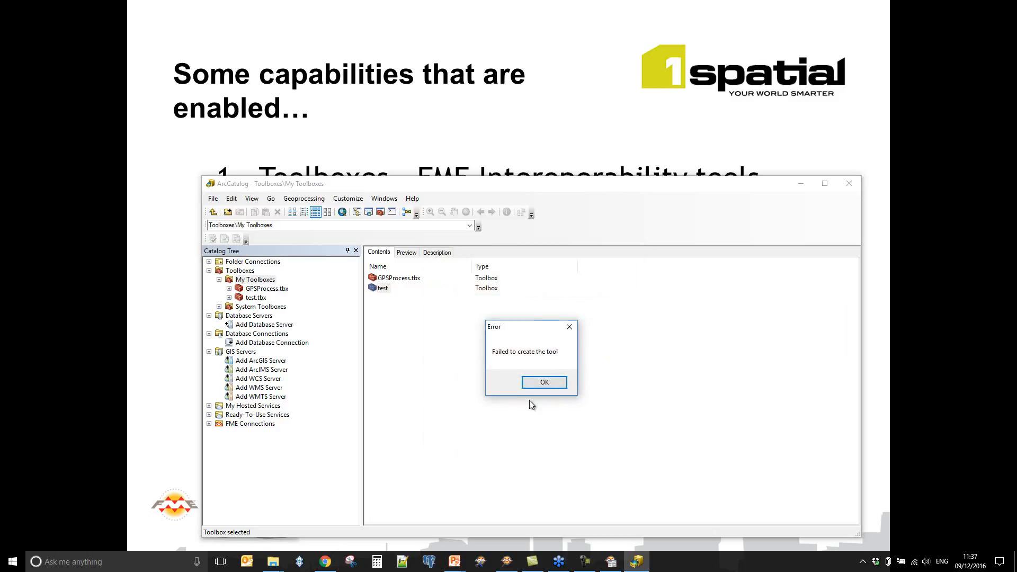
left_click(544, 383)
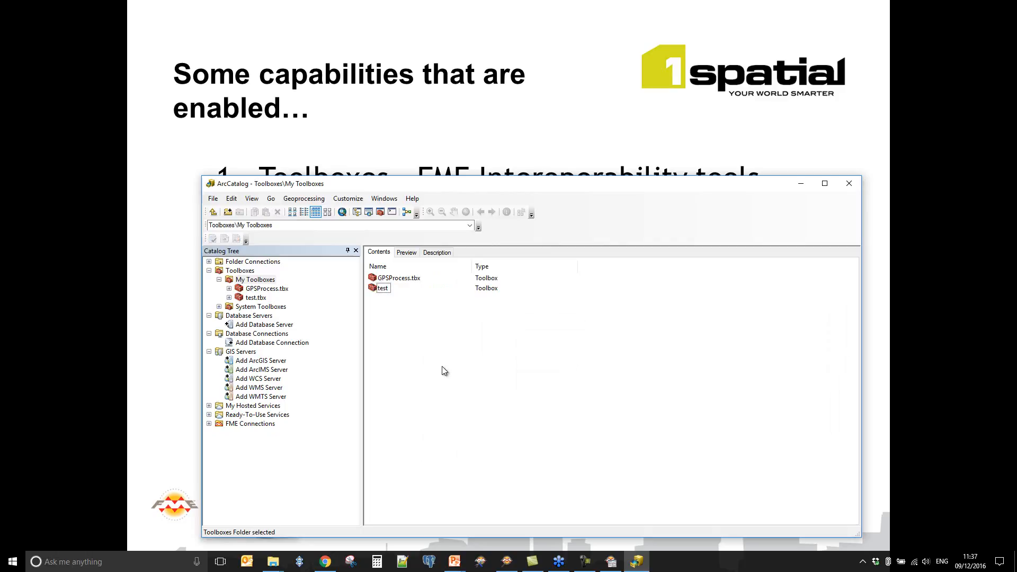
- Open the FME ETL Tool in the GPSProcess toolbox, examine its source and destination parameters, then cancel it
left_click(269, 288)
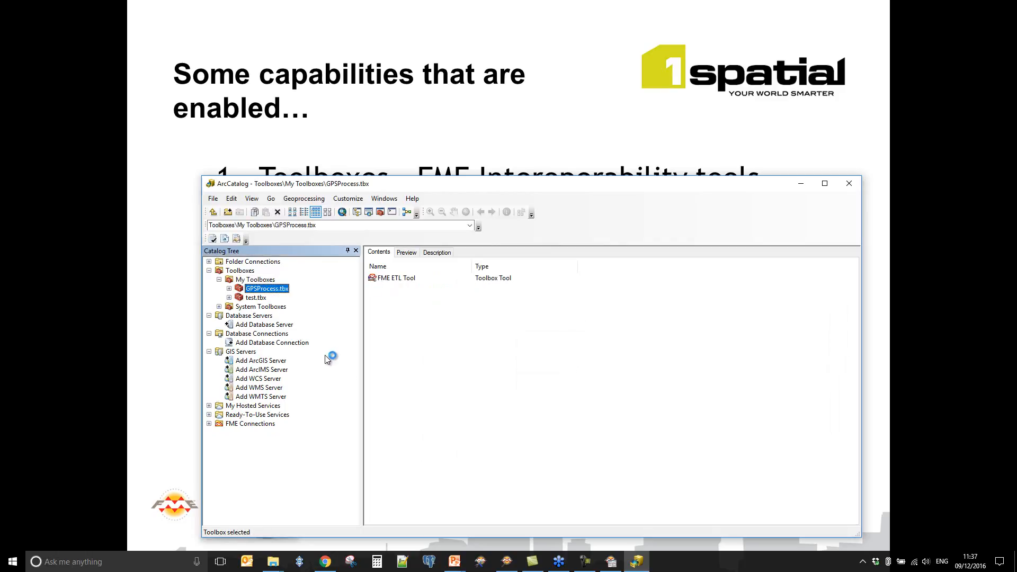
right_click(249, 294)
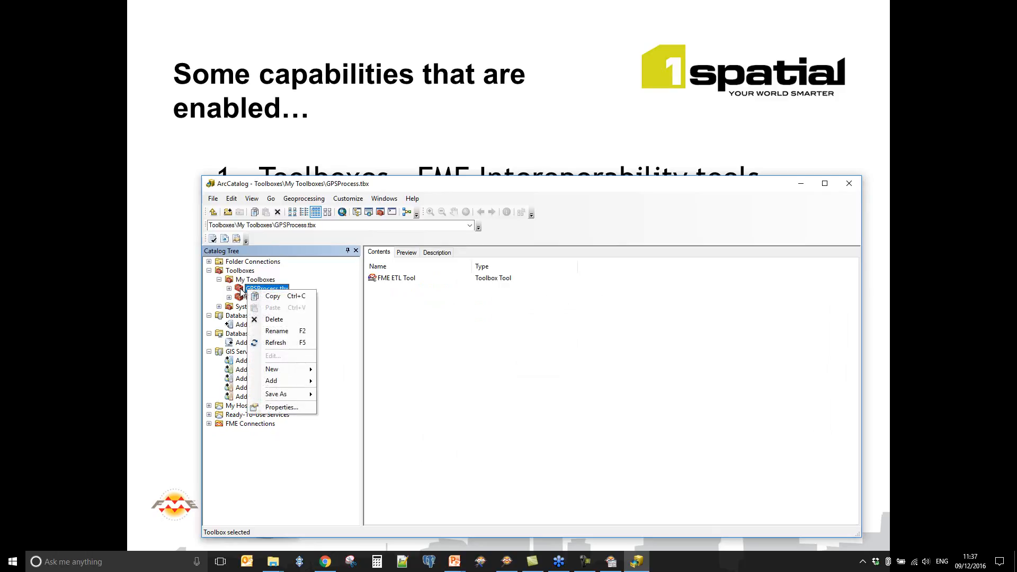
double_click(241, 290)
double_click(257, 298)
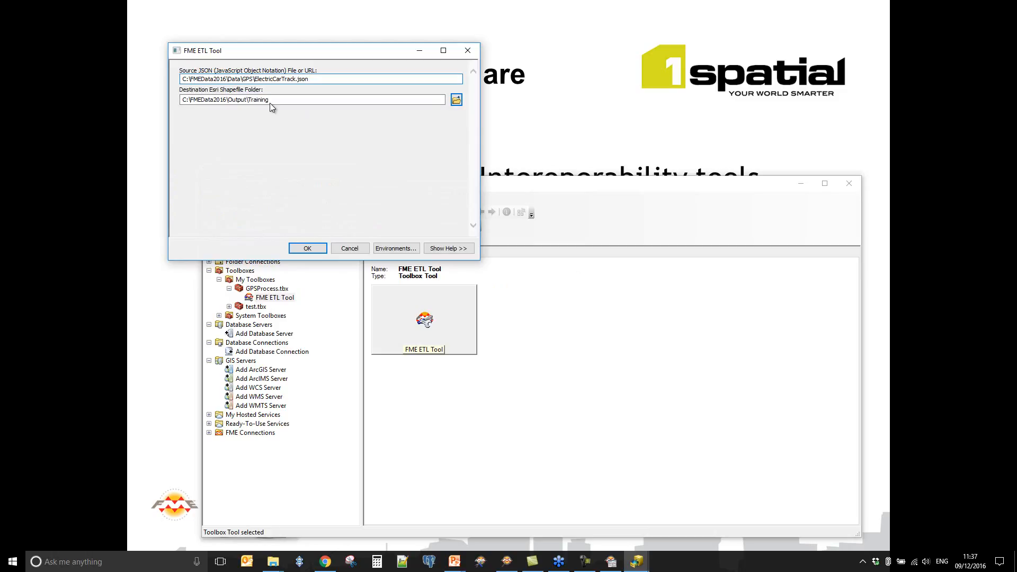
left_click(351, 249)
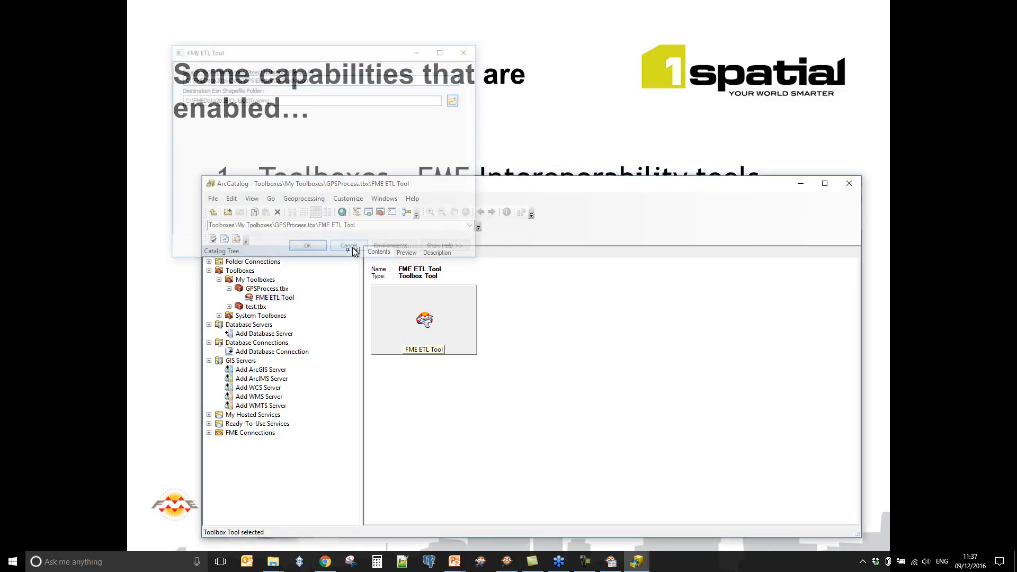
- Open the GPSProcess toolbox's FME ETL Tool for editing, move the whole workflow up and left on the canvas, and save it
right_click(261, 302)
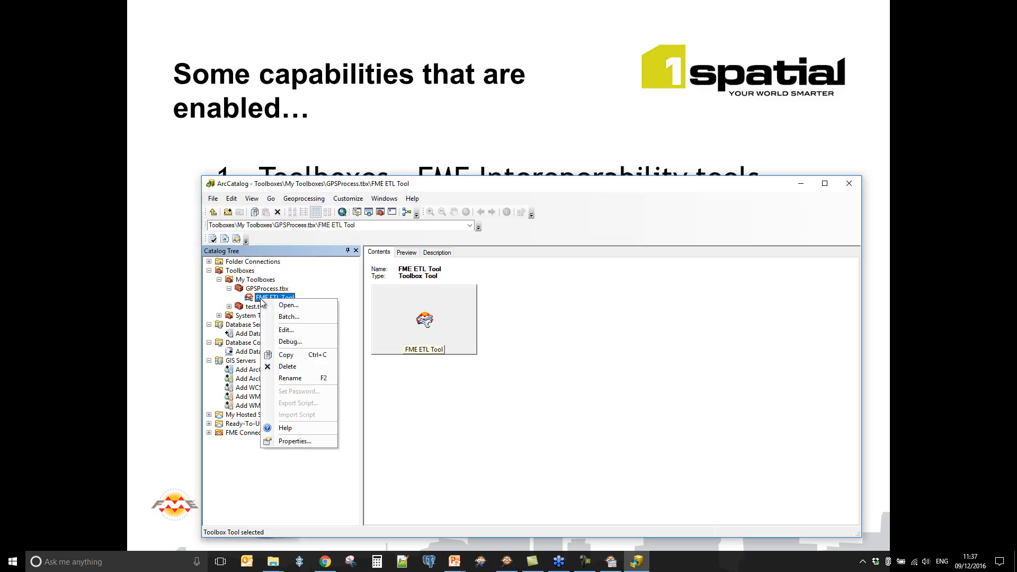
left_click(286, 330)
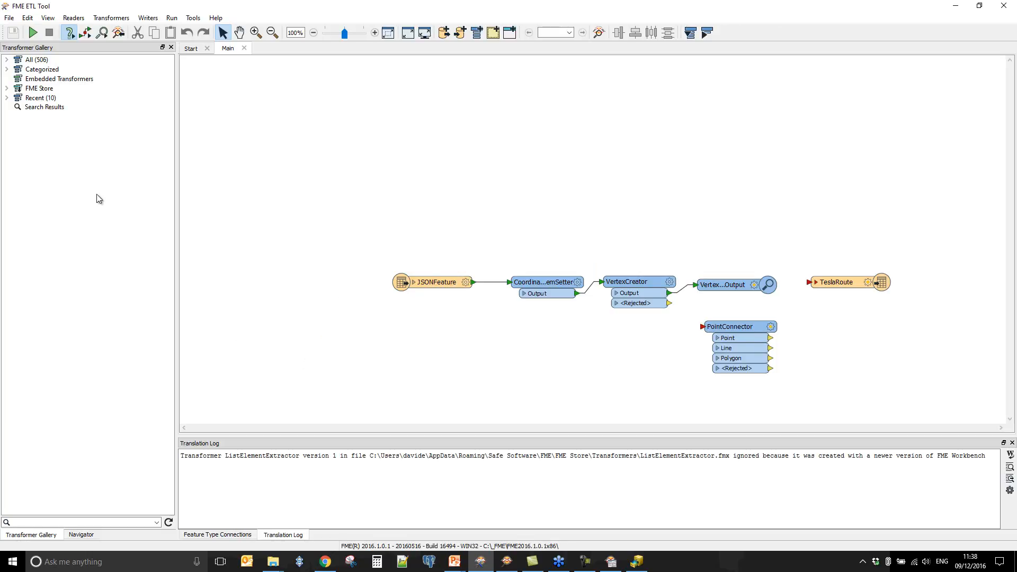
left_click(9, 18)
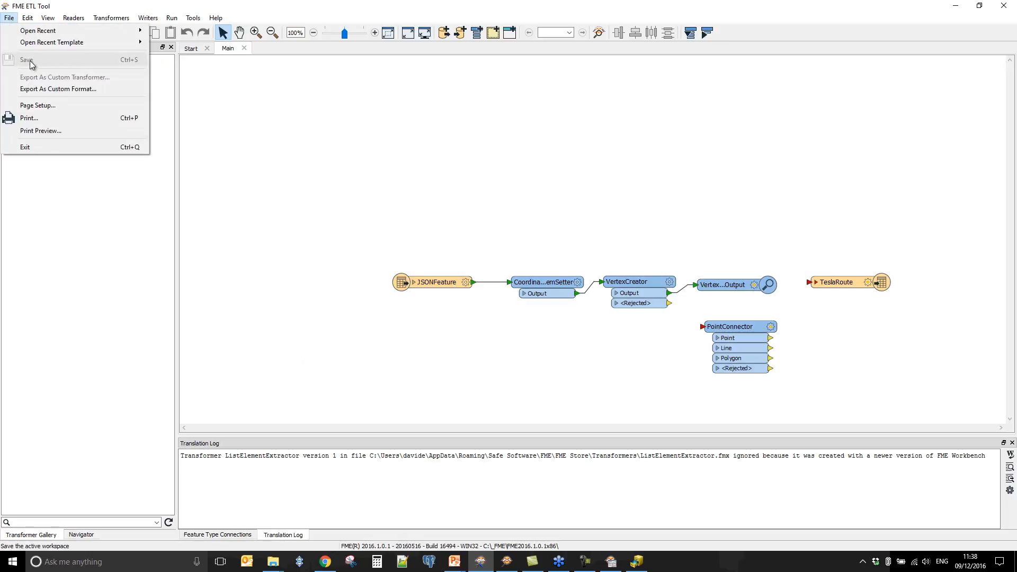
left_click(227, 155)
left_click_drag(295, 196, 966, 405)
left_click_drag(715, 325, 555, 218)
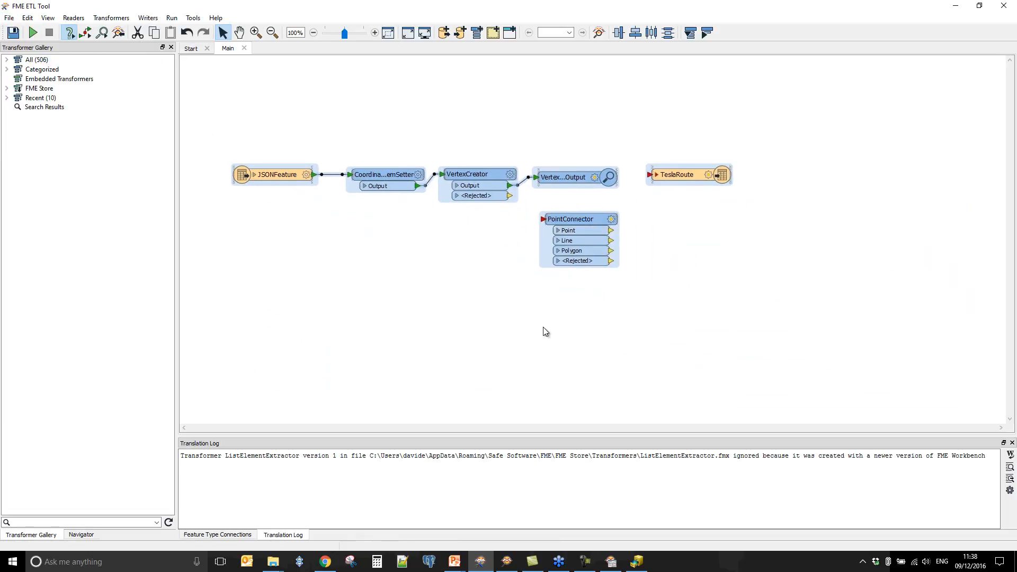
left_click(9, 18)
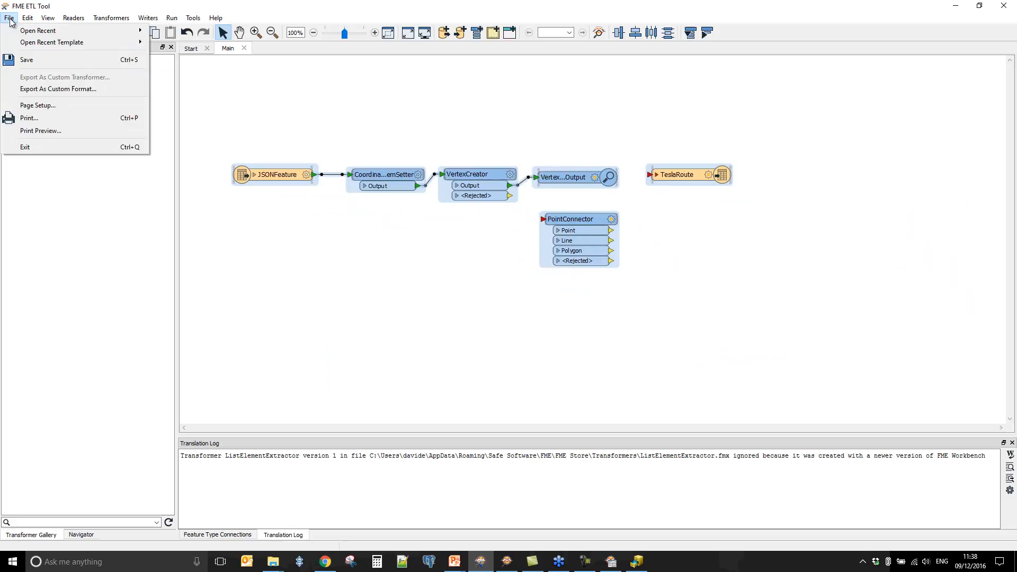
left_click(25, 60)
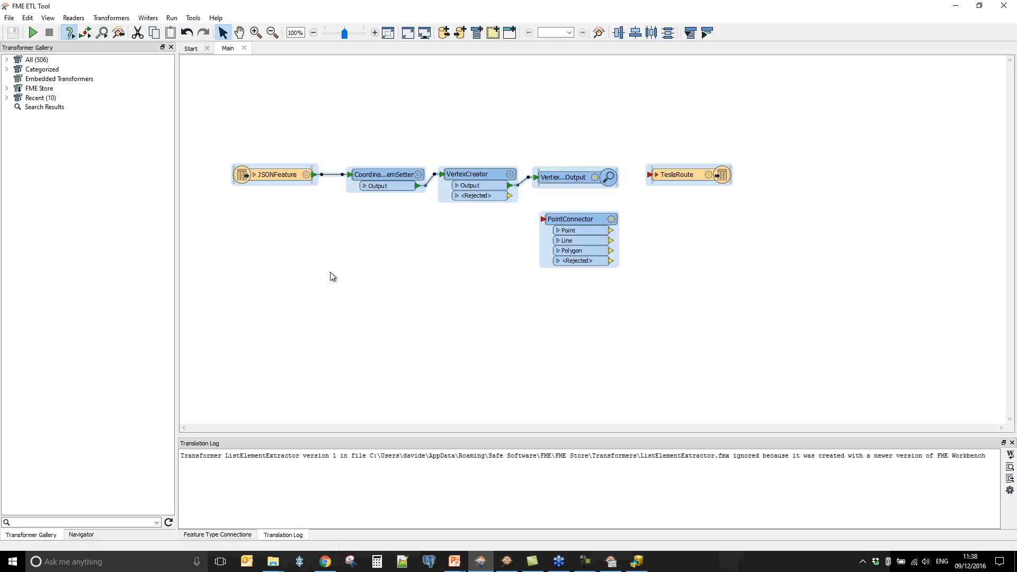
- Run the workspace with its existing source and destination parameters, inspect individual VertexCreator output points in the Data Inspector, and close it
left_click(373, 276)
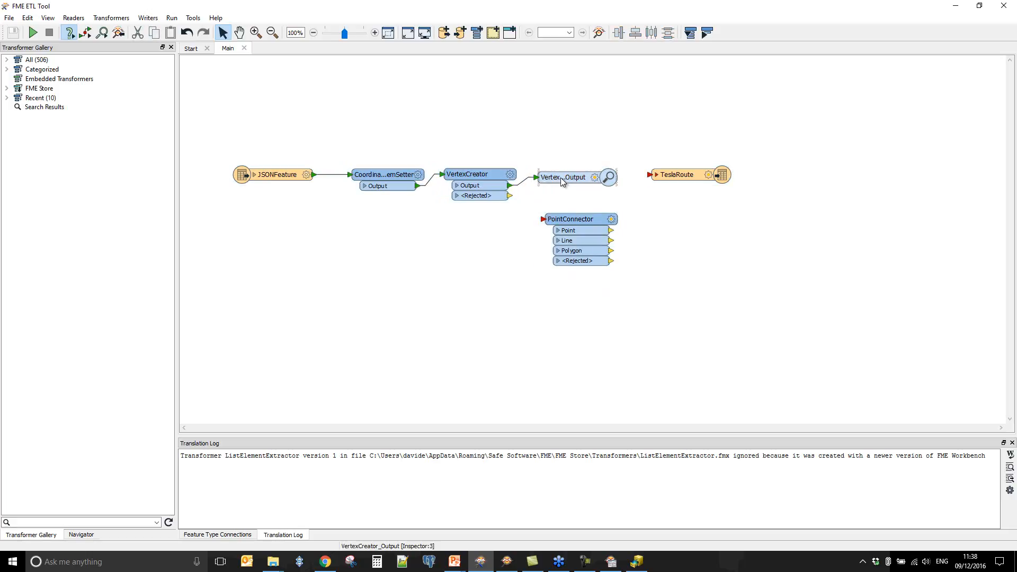
left_click(32, 33)
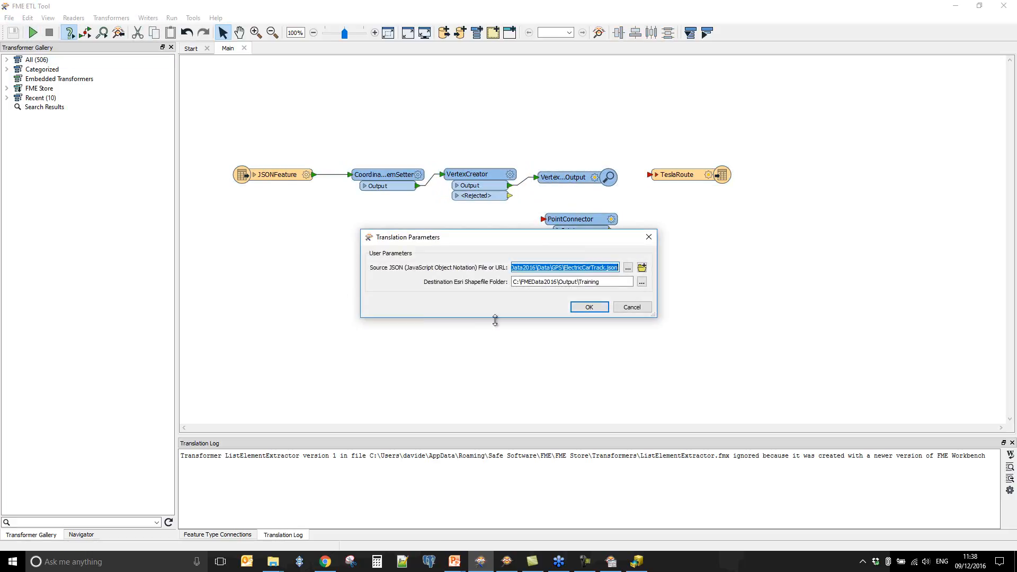
left_click(586, 306)
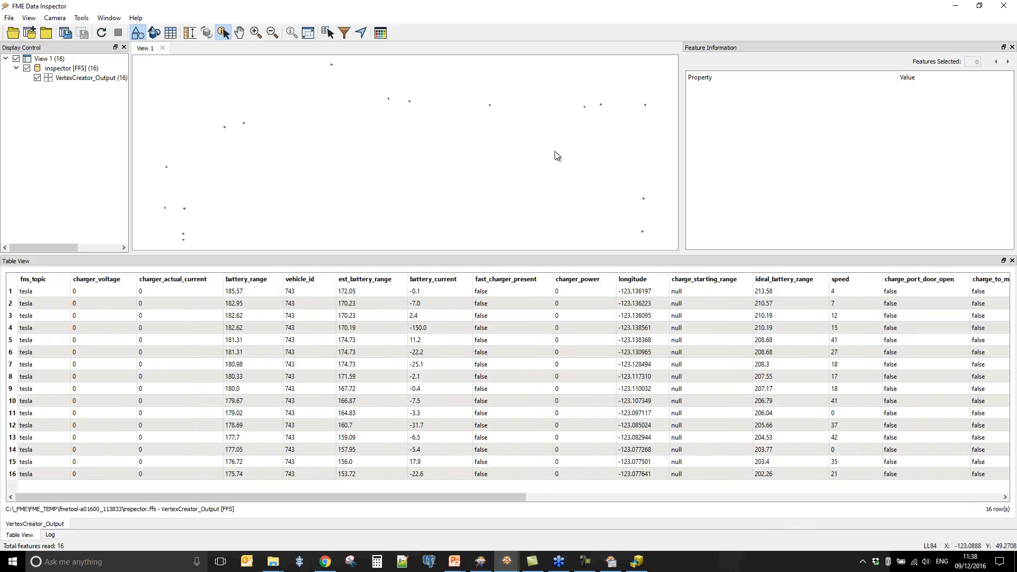
left_click(601, 105)
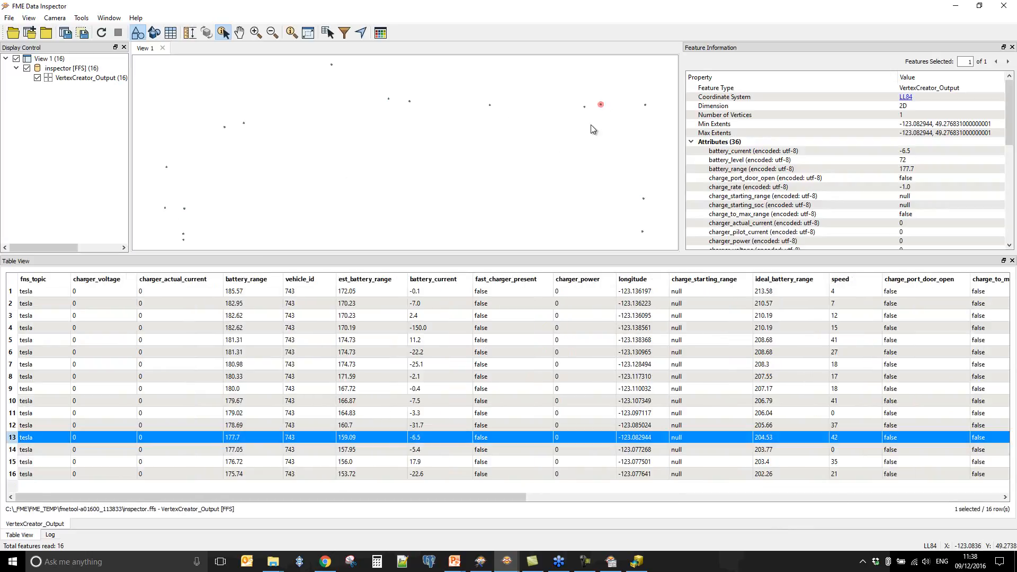
left_click(584, 106)
left_click(490, 105)
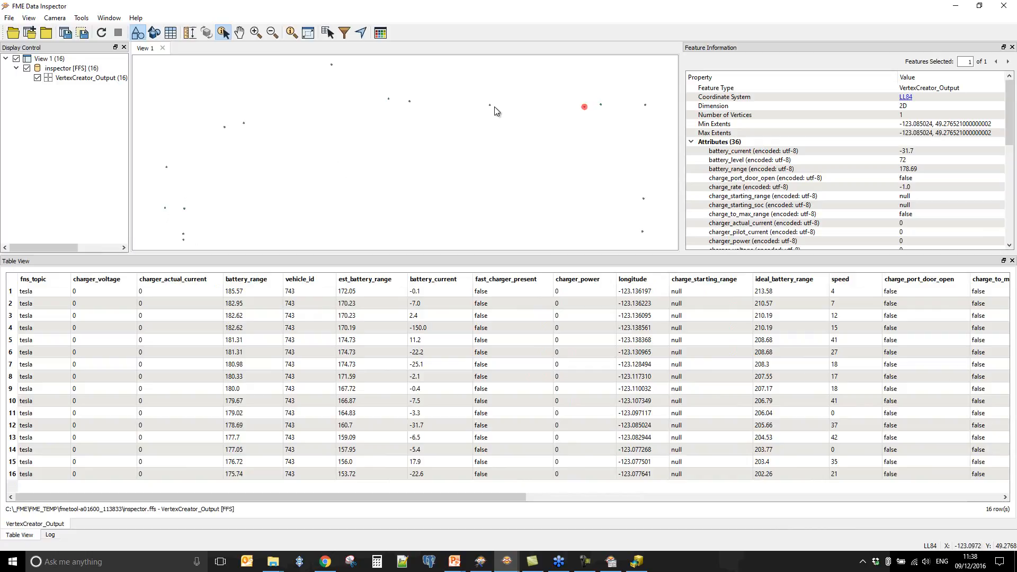
left_click(1004, 6)
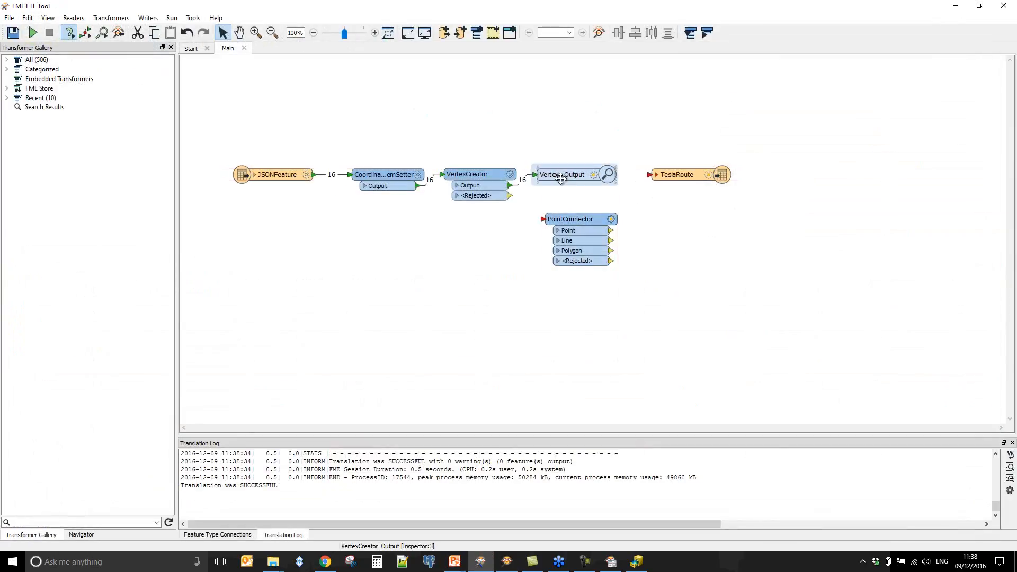
- Replace the VertexCreator inspector with the PointConnector, connect its Line output to TeslaRoute, and accept that writer's shape_polyline feature type properties
key("Delete")
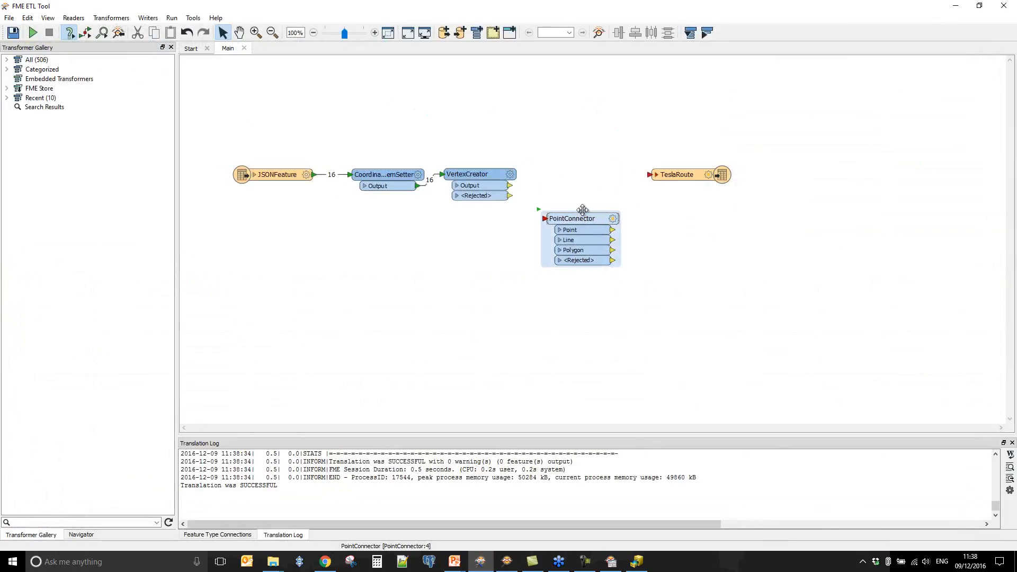
left_click_drag(578, 219, 580, 167)
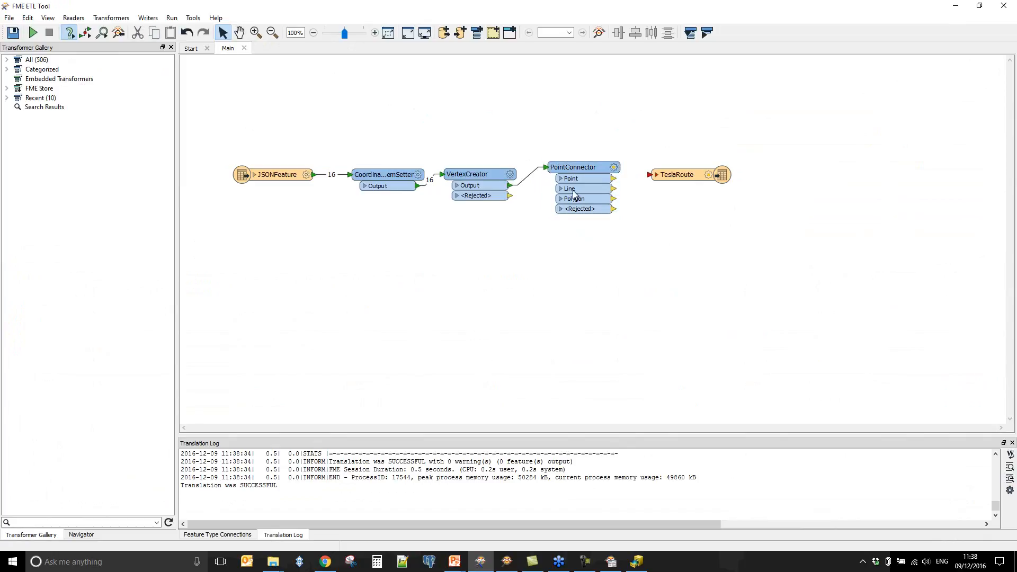
left_click_drag(613, 189, 650, 175)
double_click(709, 183)
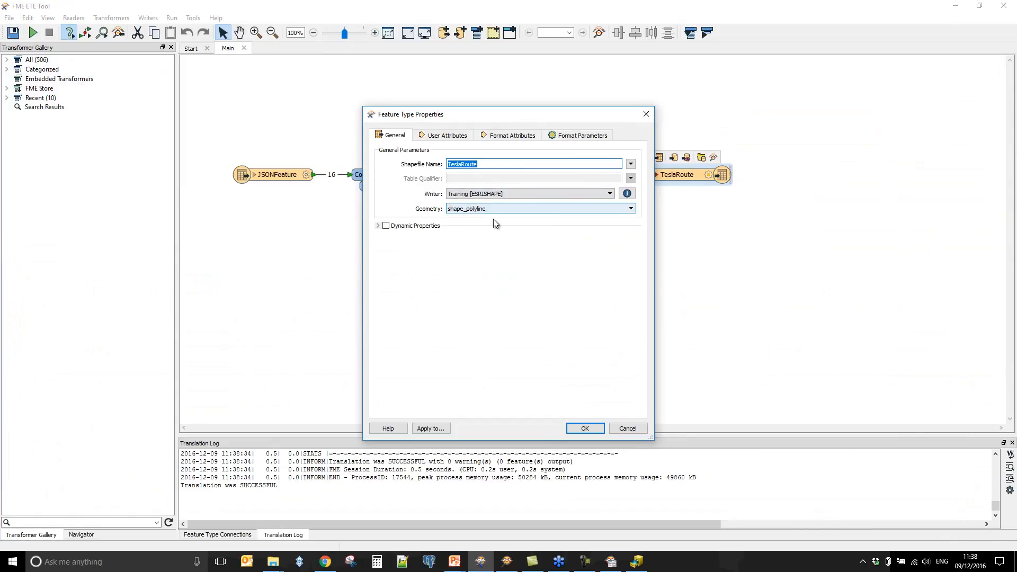
left_click(591, 429)
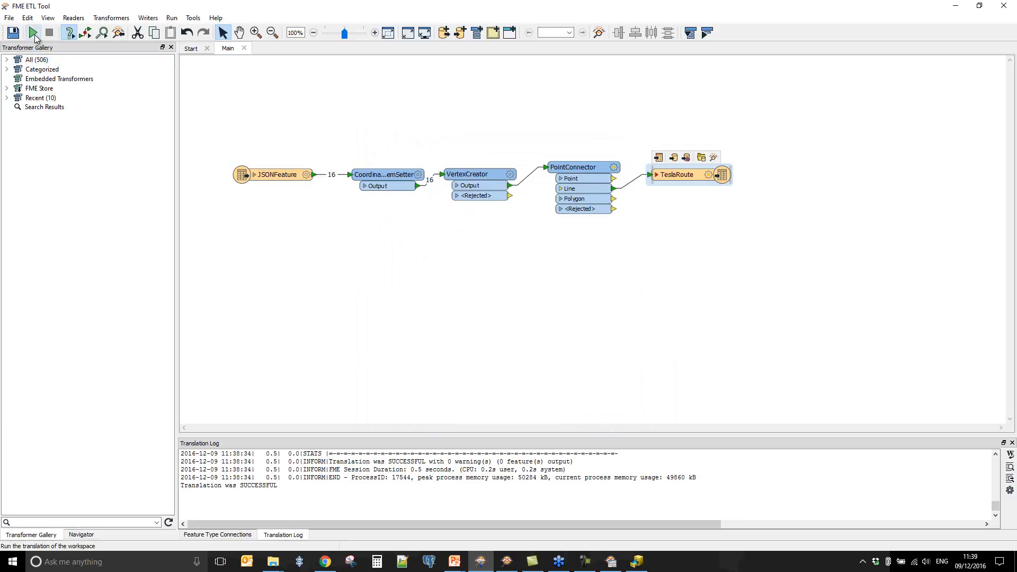
- Attach an inspector to the PointConnector's Line output, run the translation to TeslaRoute, and view the resulting route before minimizing the Data Inspector
right_click(575, 188)
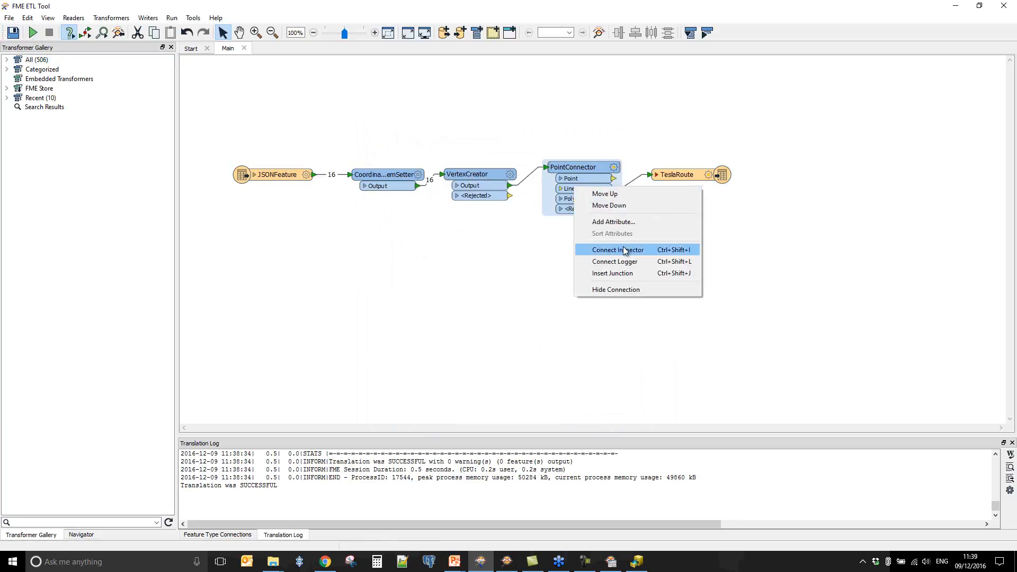
left_click(619, 250)
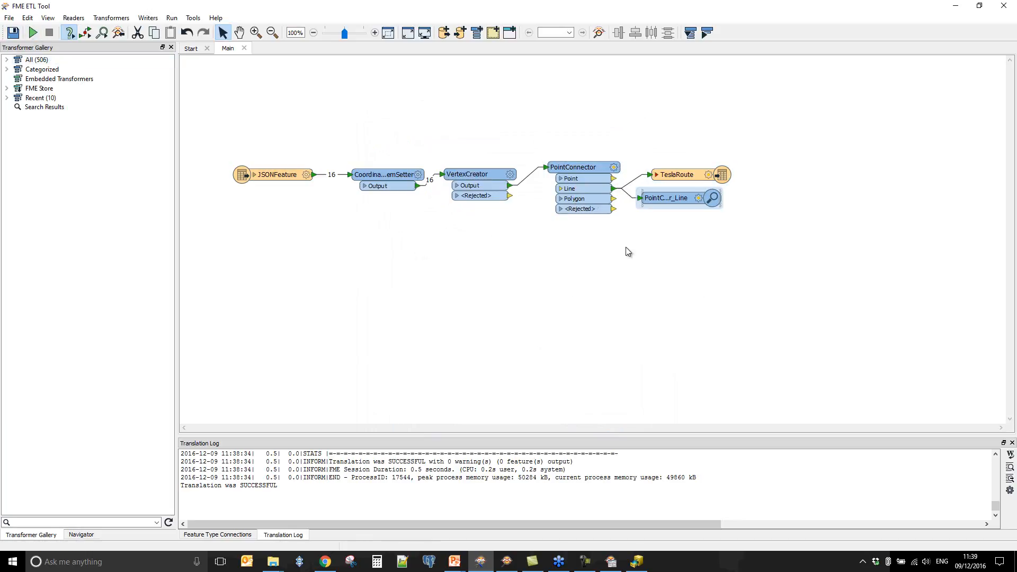
left_click(35, 34)
left_click(585, 306)
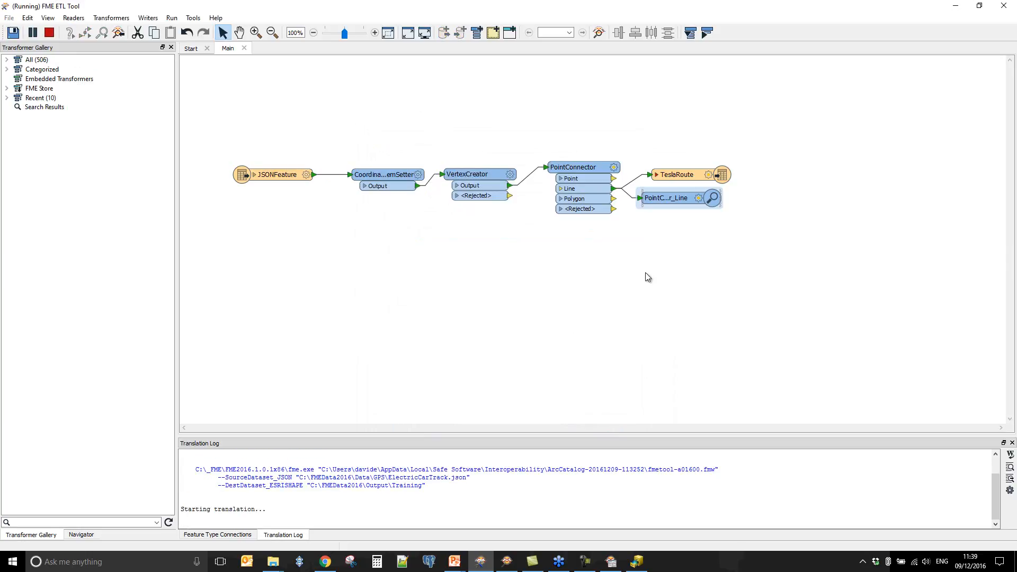
right_click(672, 175)
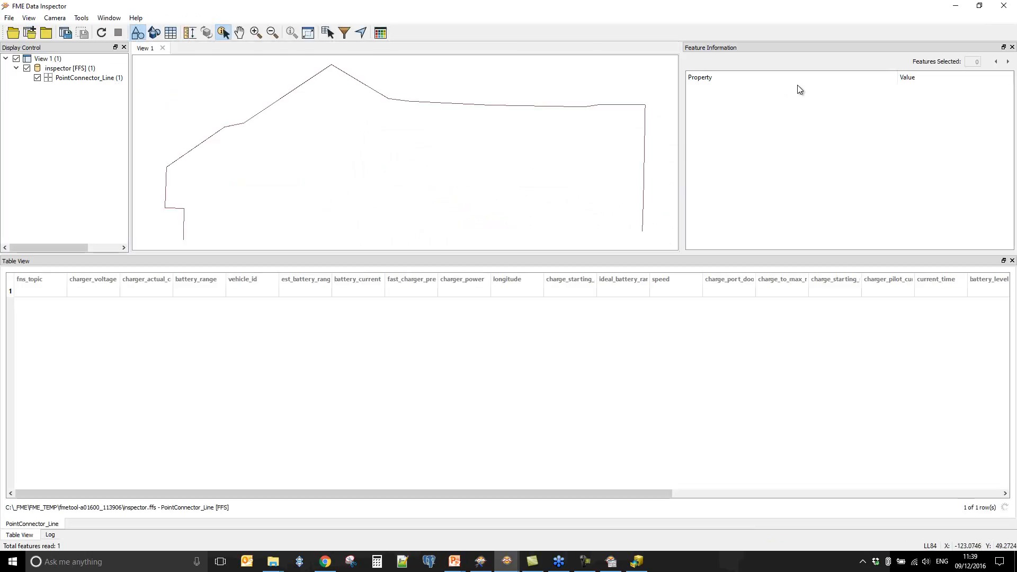
left_click(955, 6)
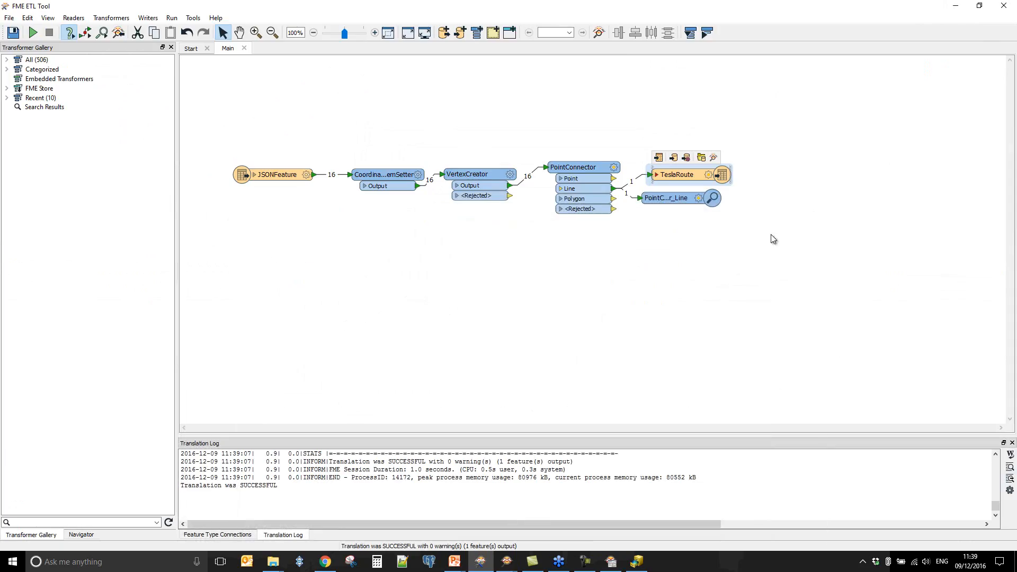
- Open the folder containing the TeslaRoute output, select the four TeslaRoute files, and return to the workspace
right_click(673, 177)
left_click(718, 440)
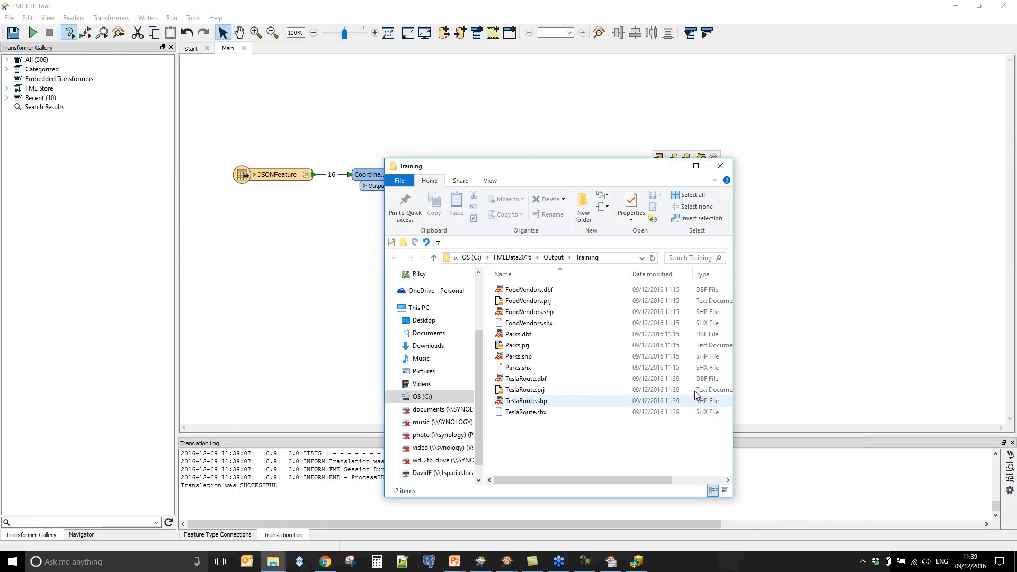
left_click_drag(581, 455, 518, 380)
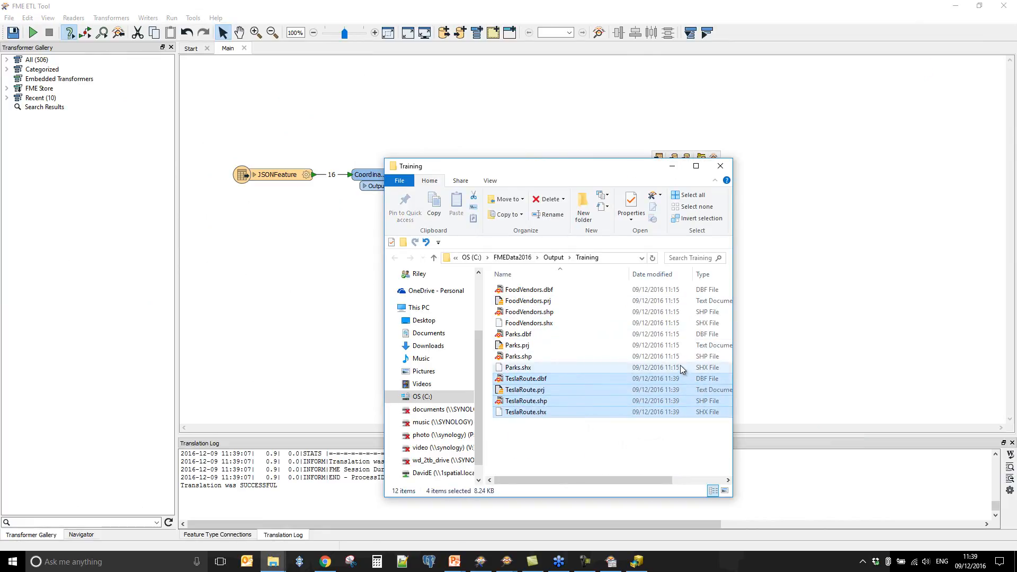
left_click(821, 268)
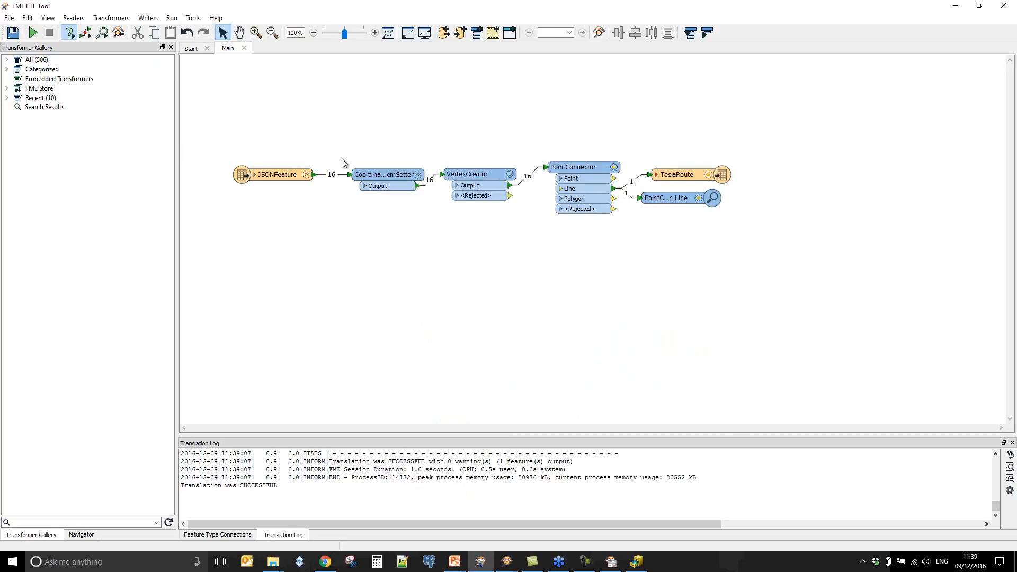
- Delete the PointConnector line inspector, save the FME ETL Tool, and close the workspace editor
left_click(661, 198)
key("Delete")
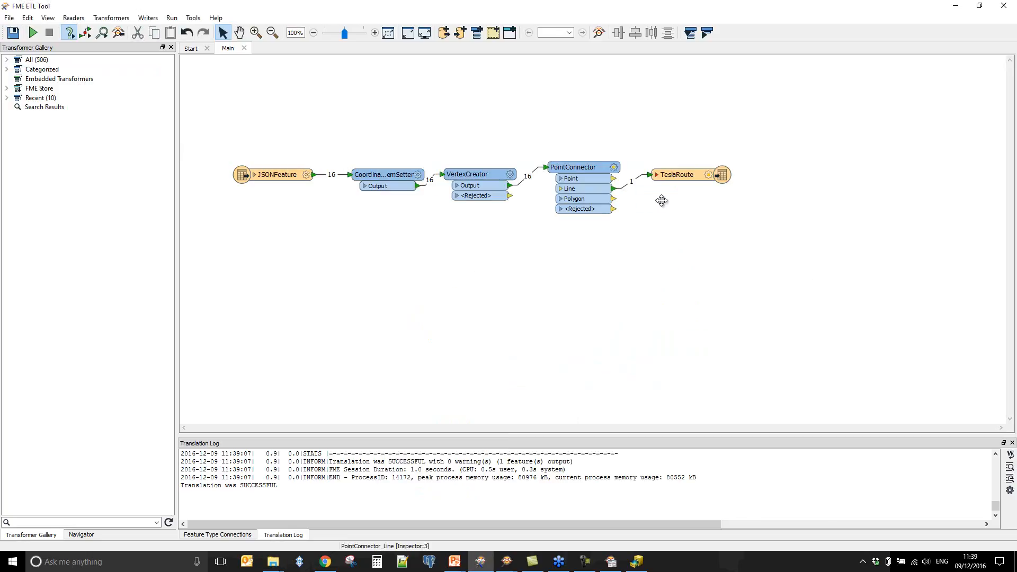
key("ctrl+s")
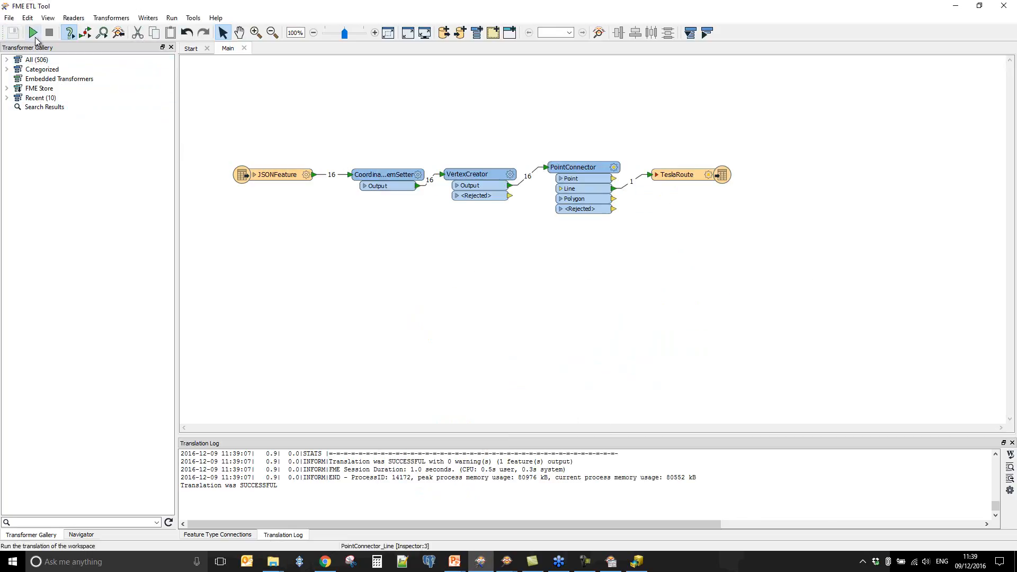
left_click(1004, 8)
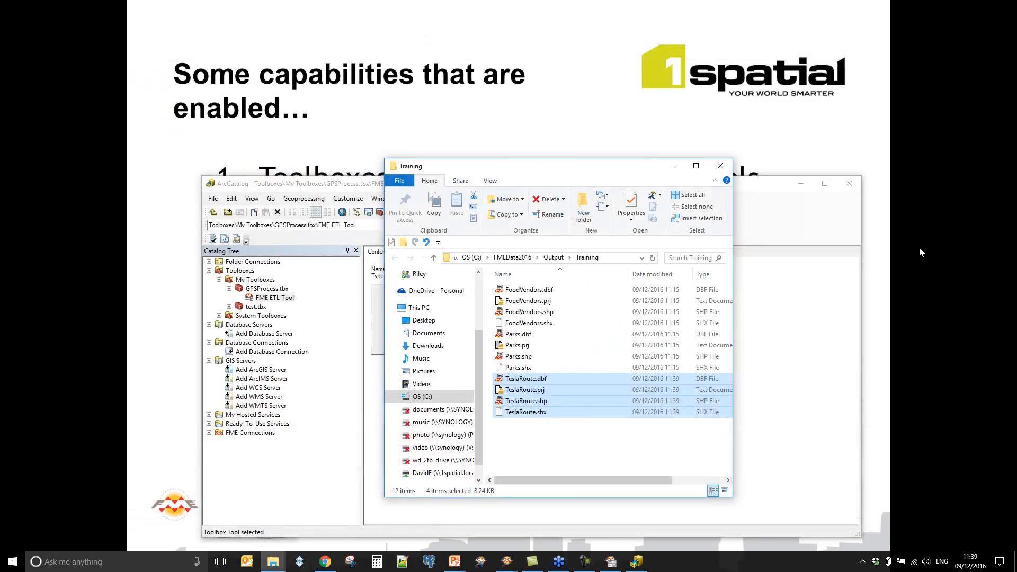
- Return to ArcCatalog and create a new model in the GPSProcess toolbox
left_click(322, 194)
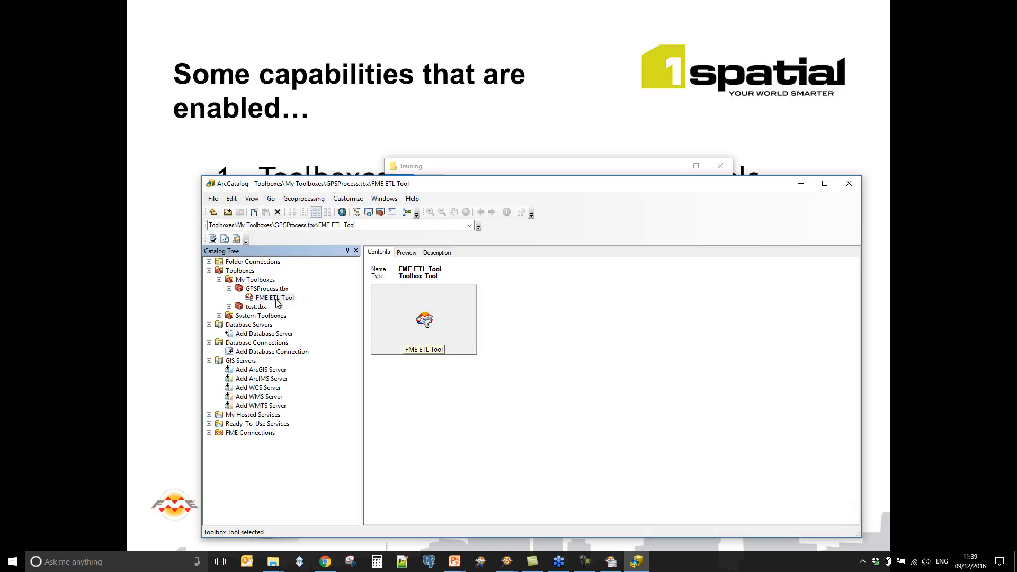
right_click(260, 291)
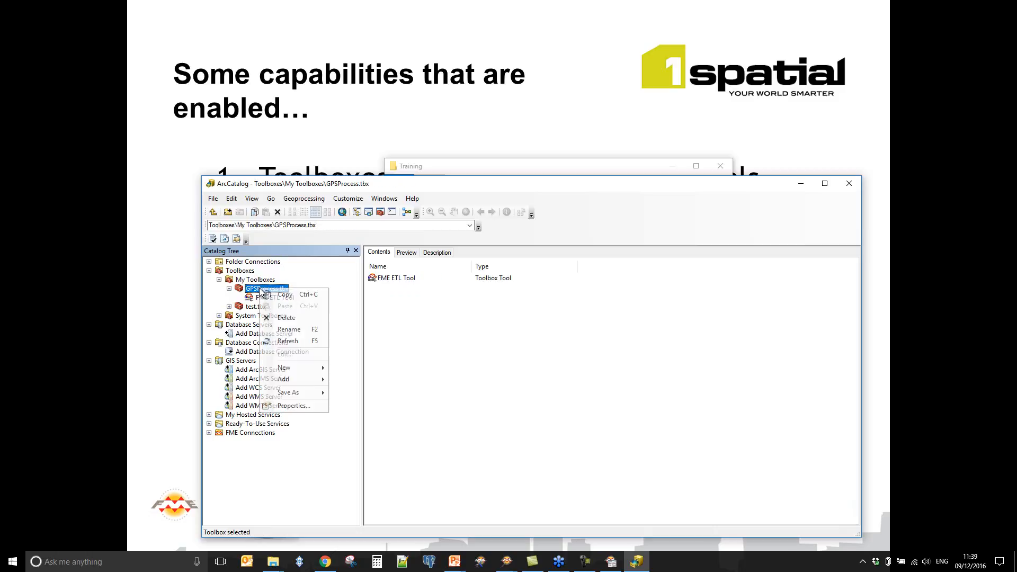
mouse_move(294, 368)
left_click(369, 381)
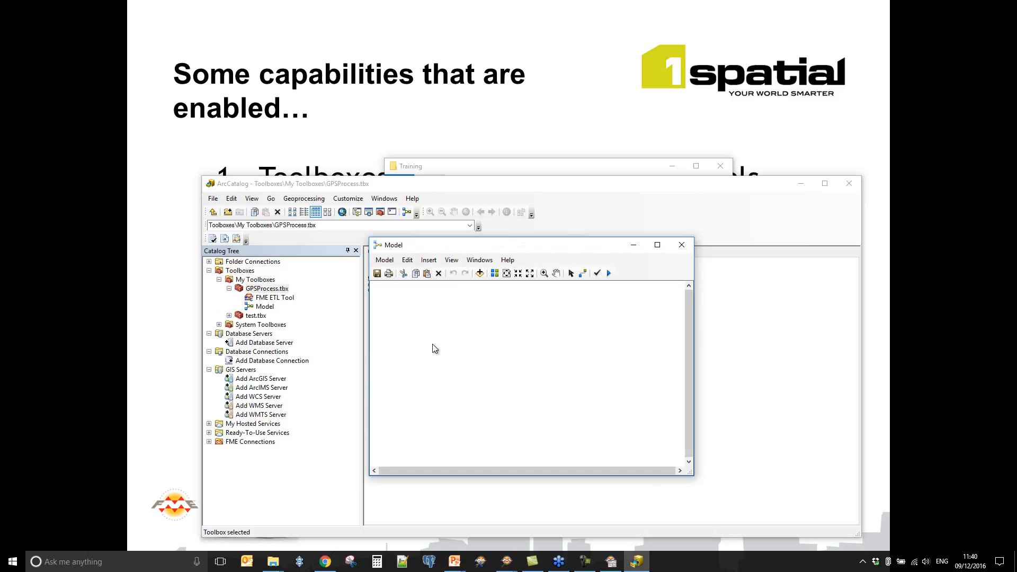
- Examine the choices for adding data or a tool to the model, cancel without adding anything, and close the model
left_click(387, 266)
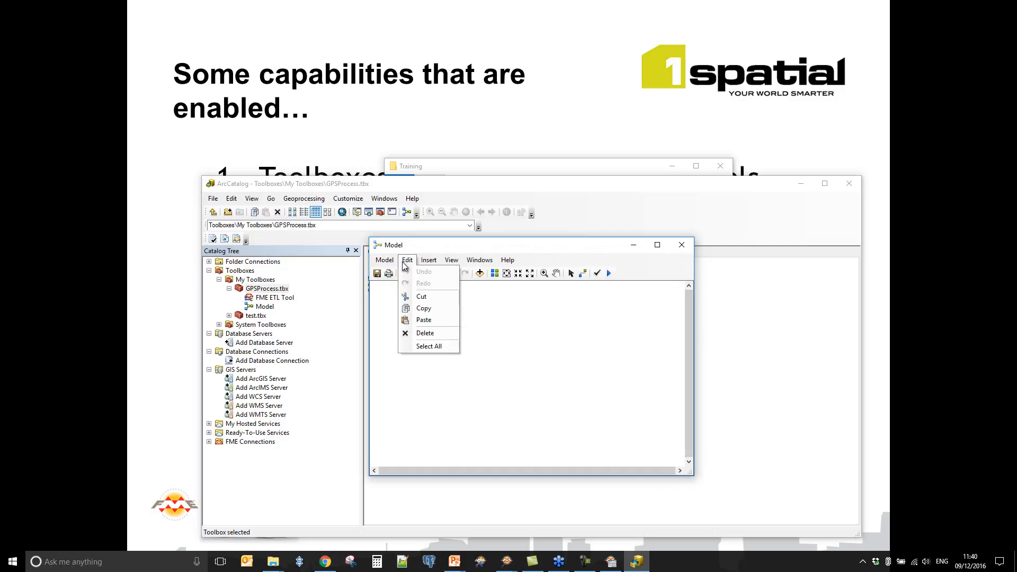
mouse_move(425, 265)
left_click(460, 271)
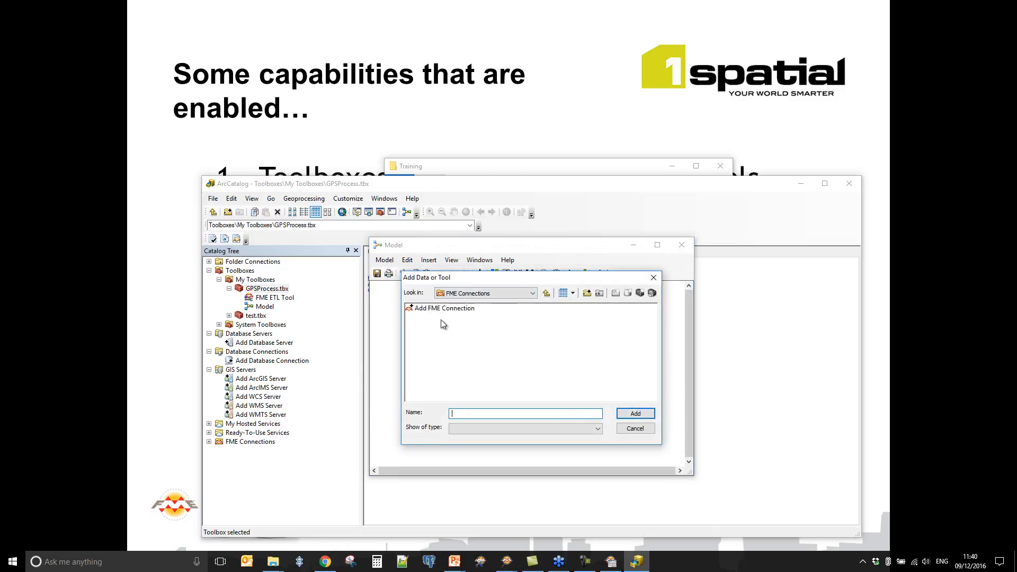
left_click(635, 428)
left_click(682, 244)
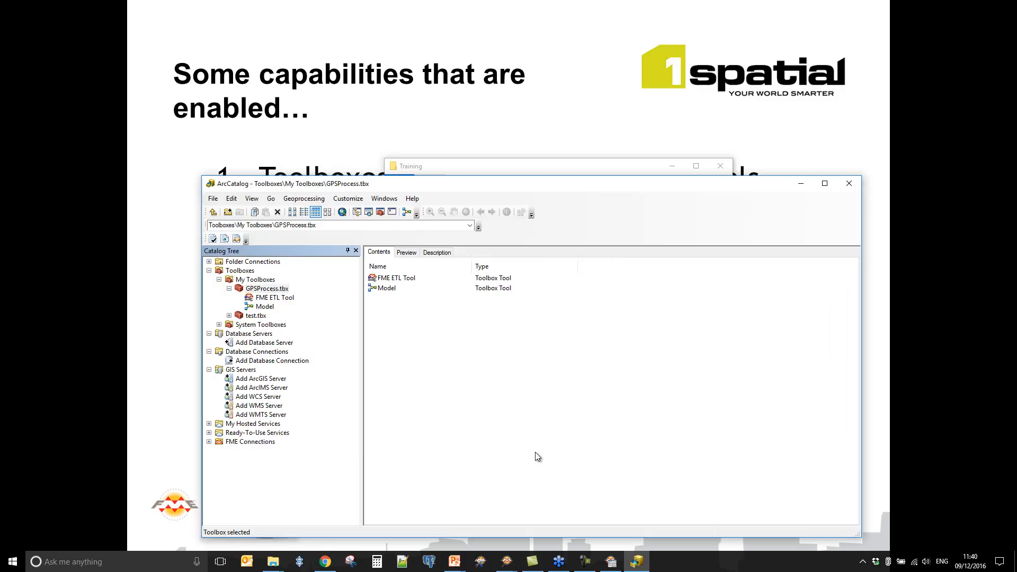
- Start adding a new FME connection and look through the reader formats on offer without choosing one
left_click(209, 441)
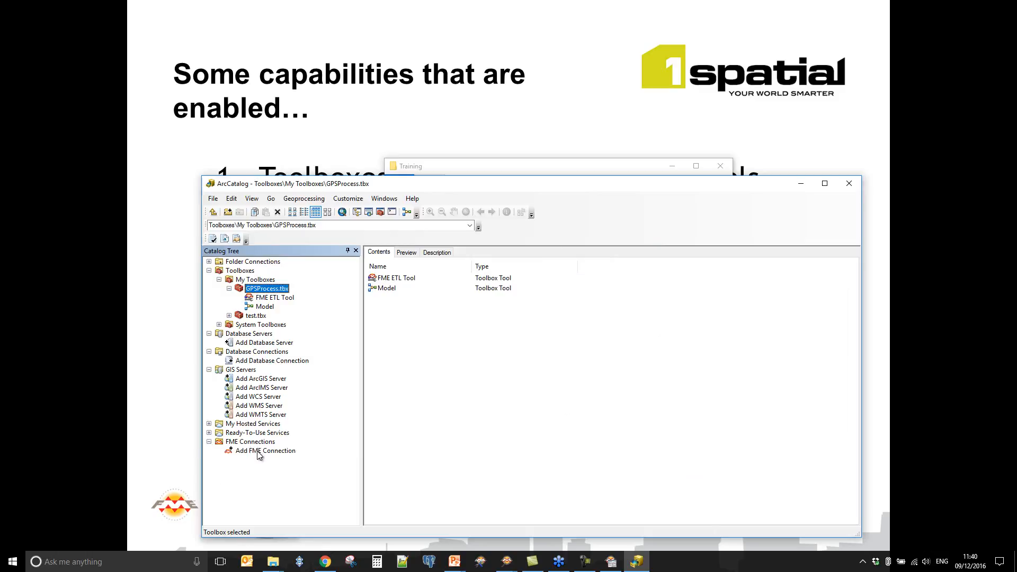
left_click(259, 451)
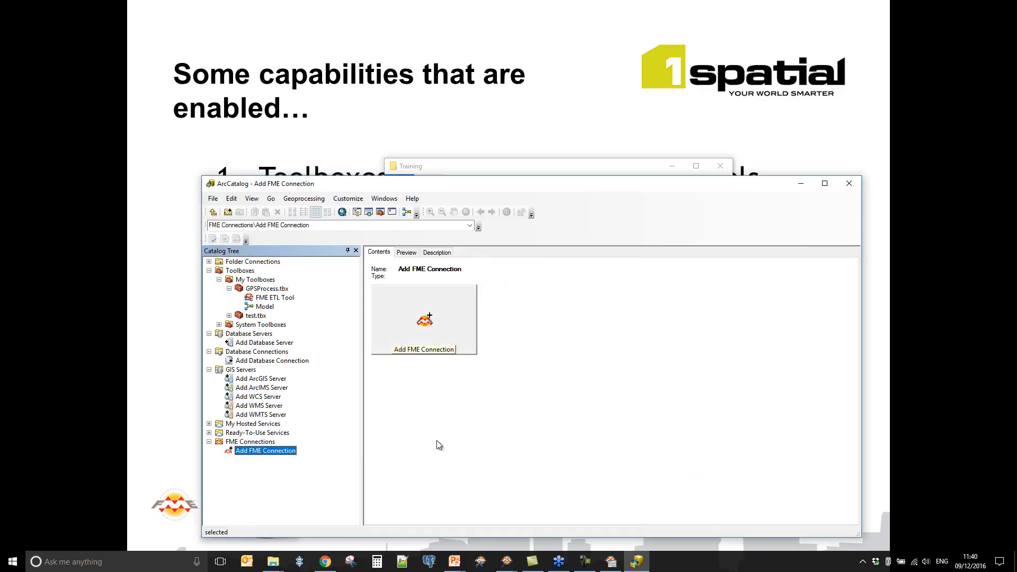
double_click(259, 452)
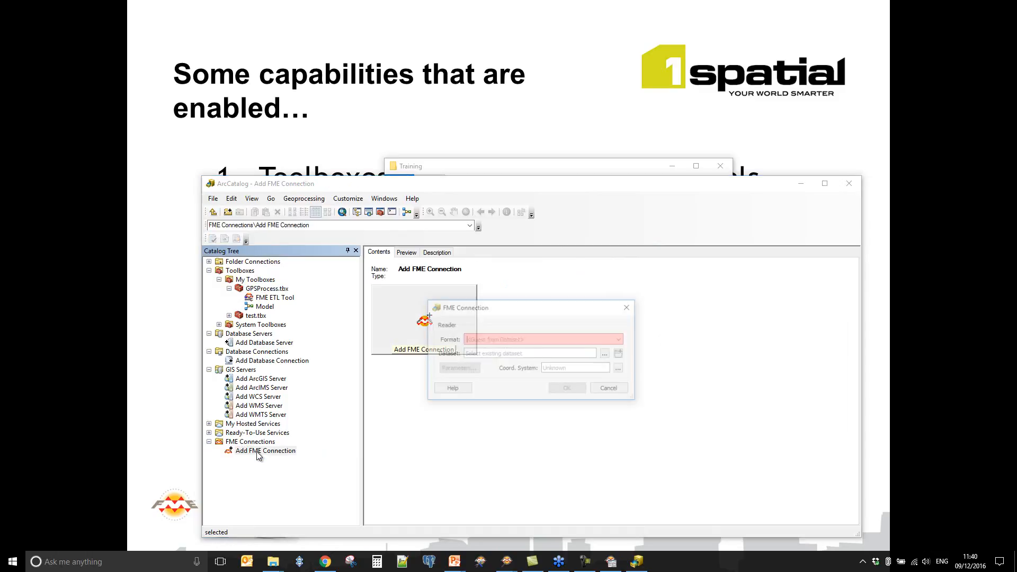
left_click(621, 340)
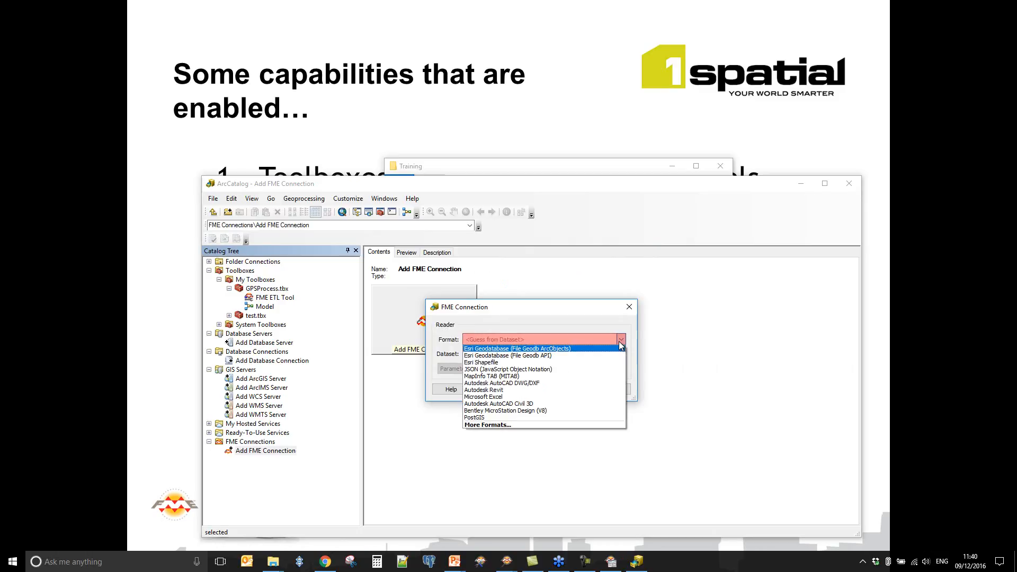
left_click(620, 342)
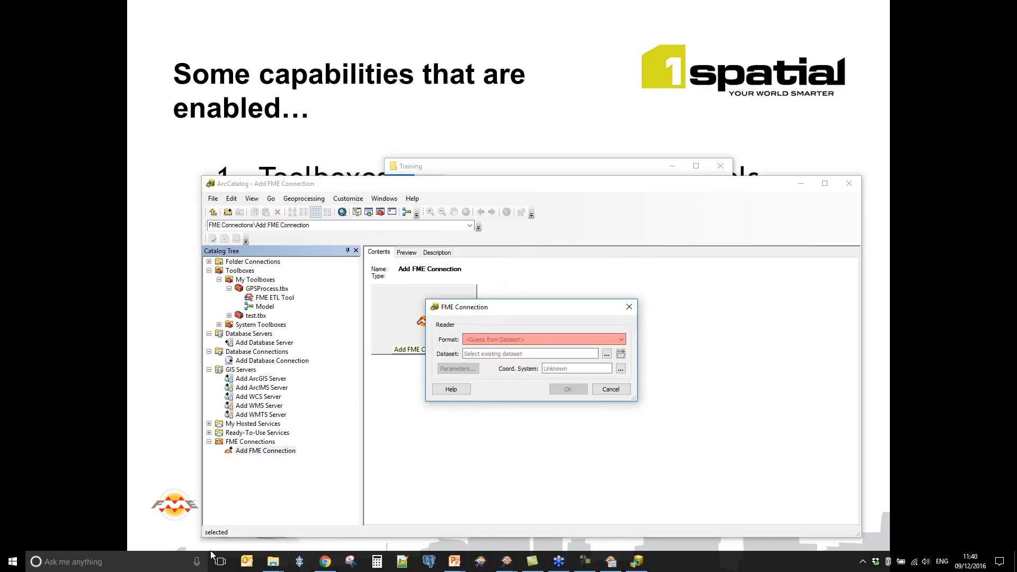
- Switch to File Explorer, look for source data in C:\FMEData2016\Data\Emergency, and move the folder window out of the way
left_click(273, 561)
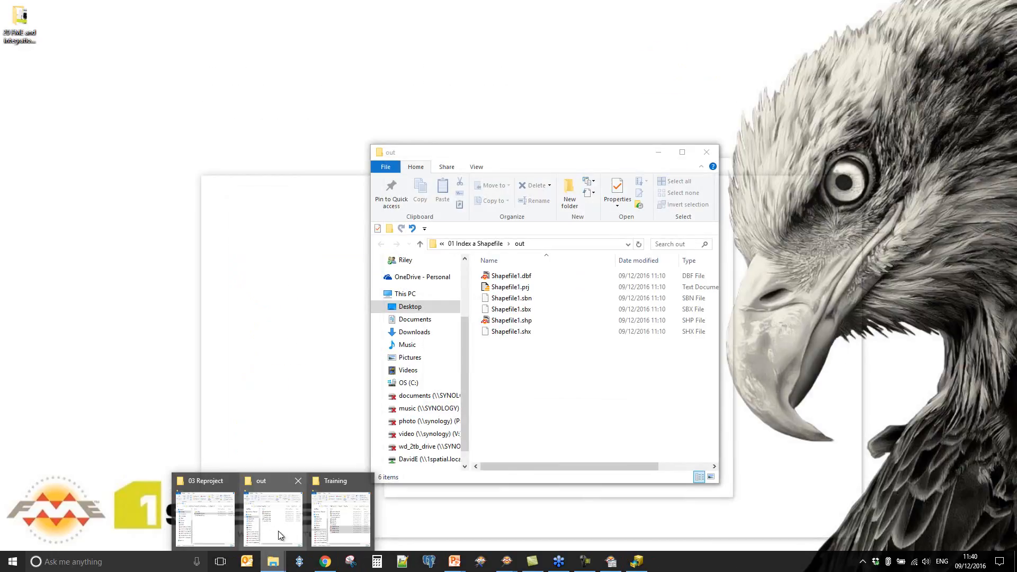
left_click(279, 531)
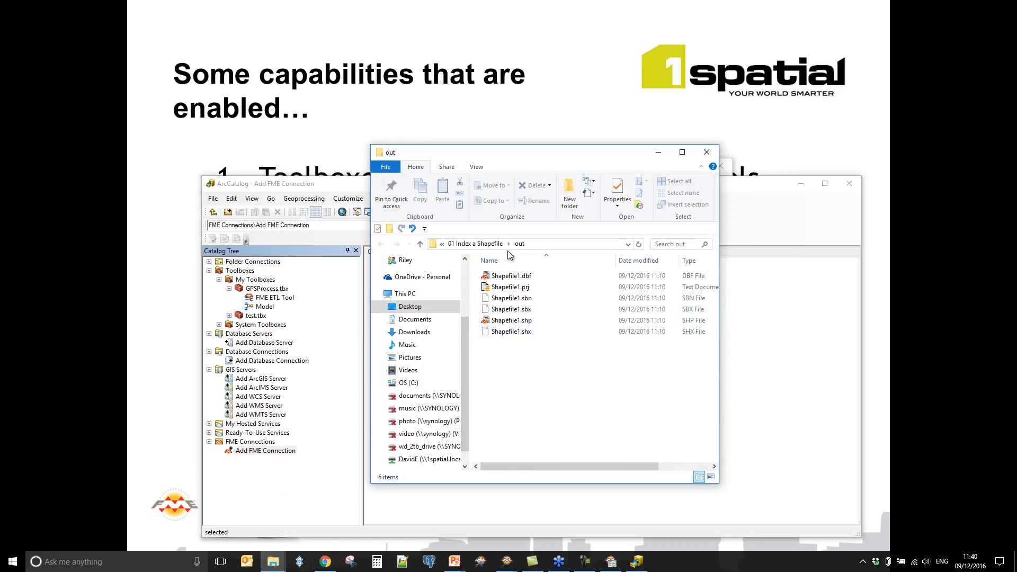
left_click(475, 244)
left_click(488, 244)
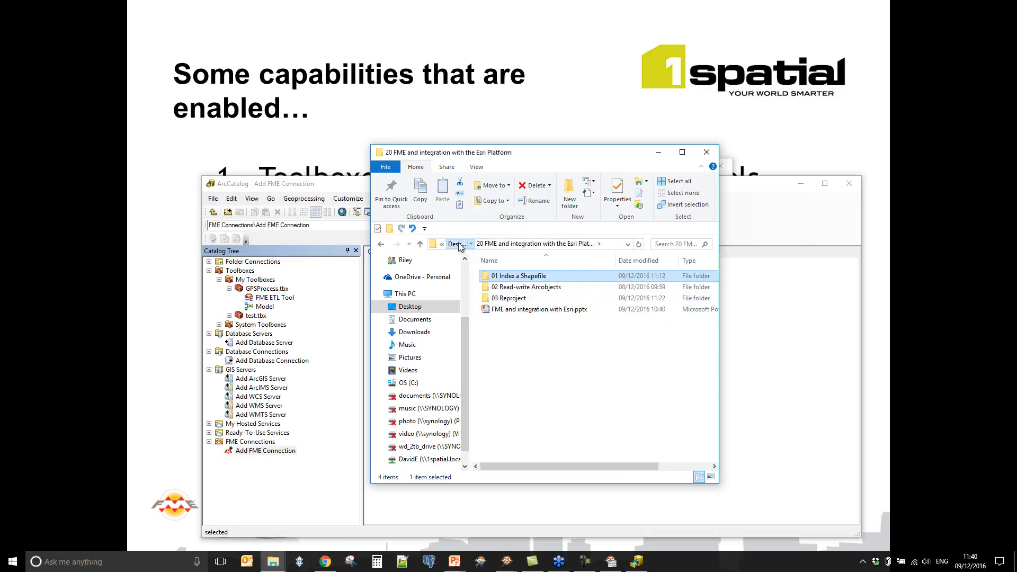
left_click(455, 244)
left_click(408, 383)
double_click(516, 343)
double_click(505, 279)
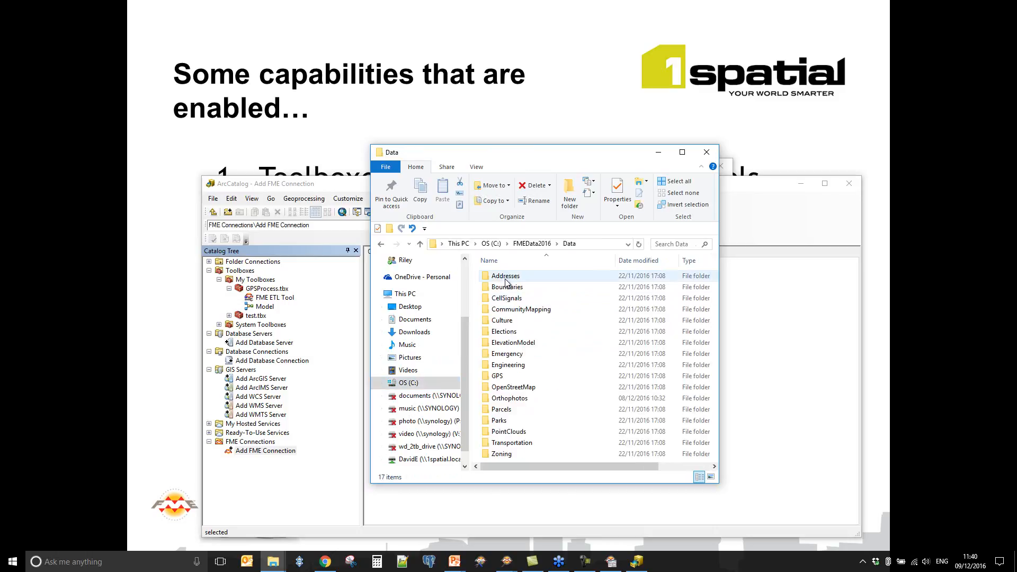
double_click(512, 354)
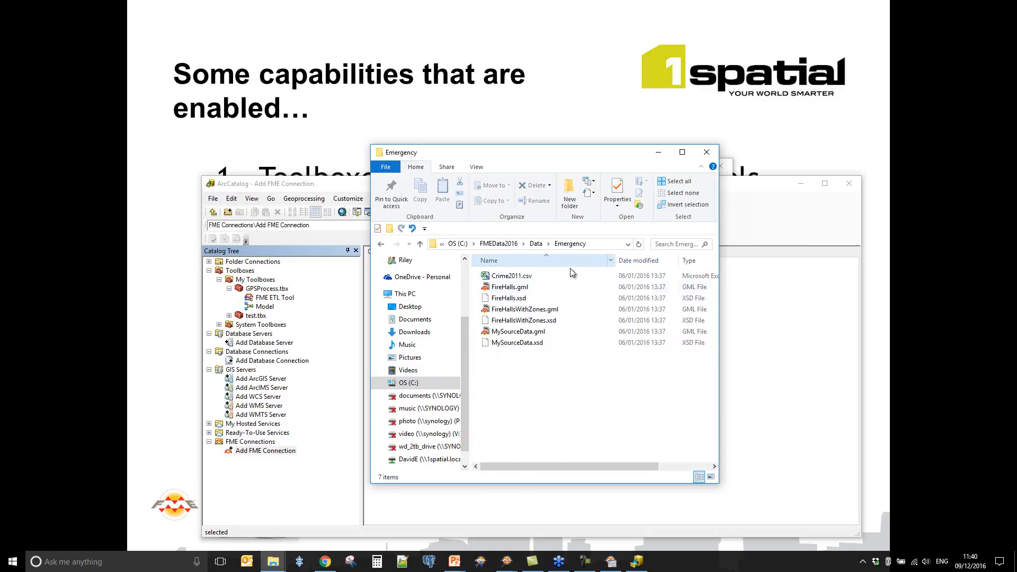
left_click(545, 498)
left_click_drag(623, 155, 684, 499)
- Set the FME connection's reader format to GML (Geography Markup Language)
left_click(599, 340)
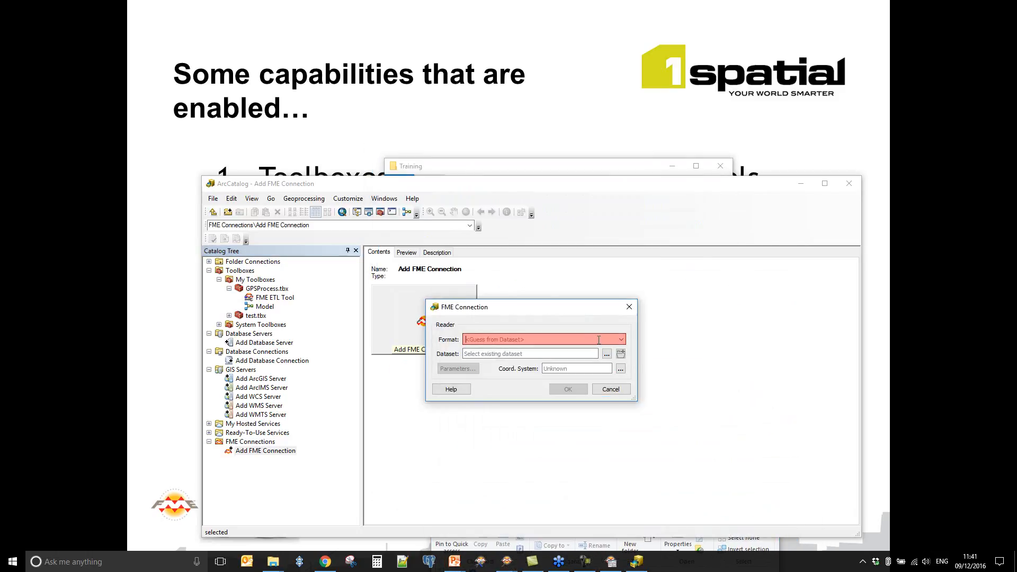
type("gml")
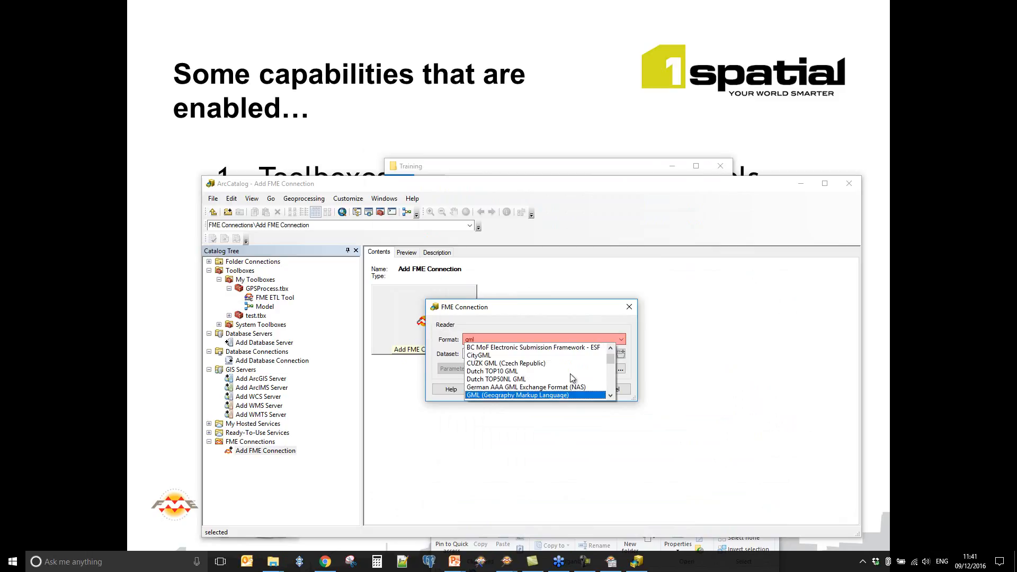
left_click(558, 395)
- Choose FireHalls.gml from FMEData2016\Data\Emergency as the dataset and create the FME connection
left_click(606, 355)
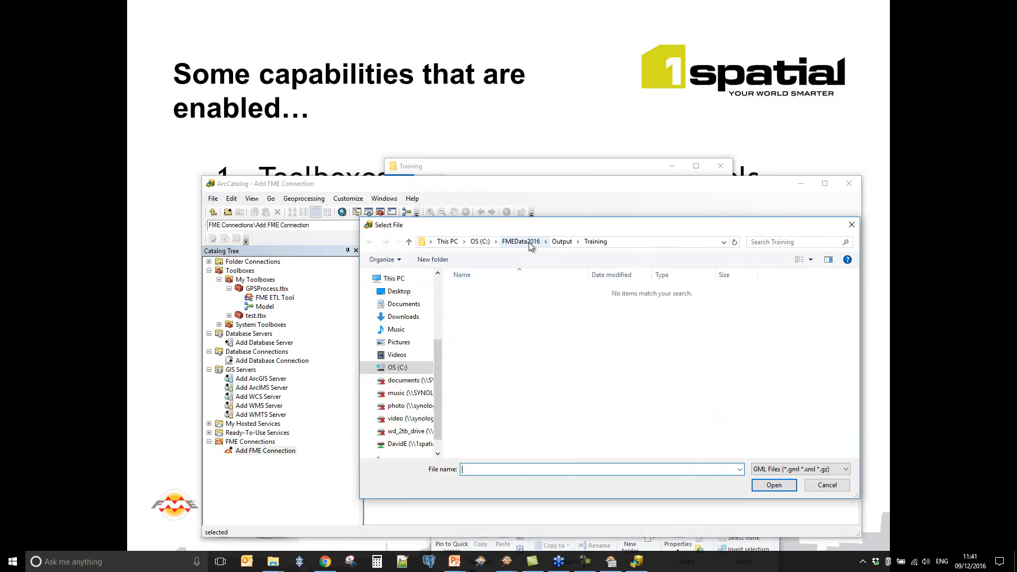
left_click(532, 243)
double_click(470, 290)
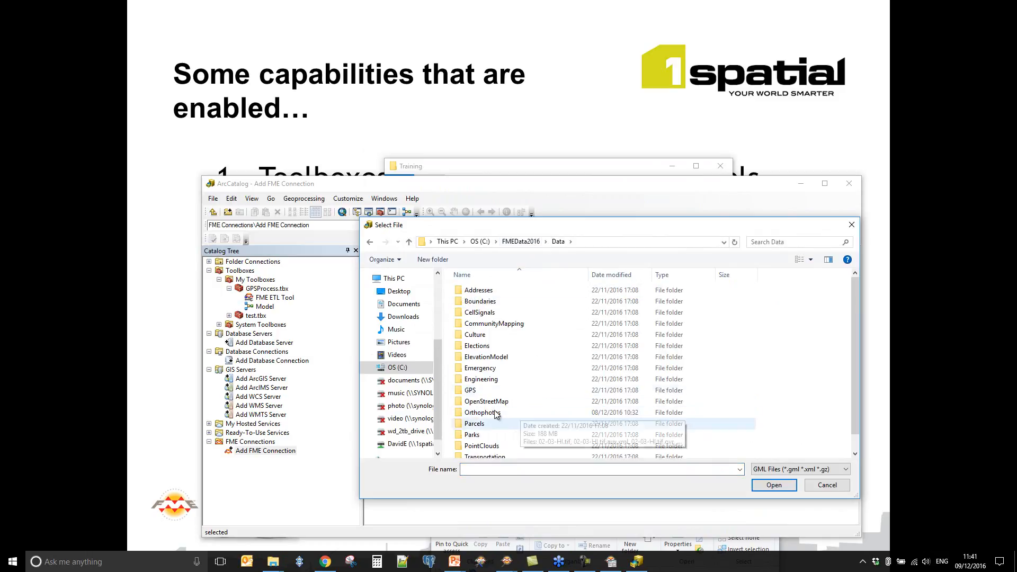
double_click(479, 369)
left_click(490, 291)
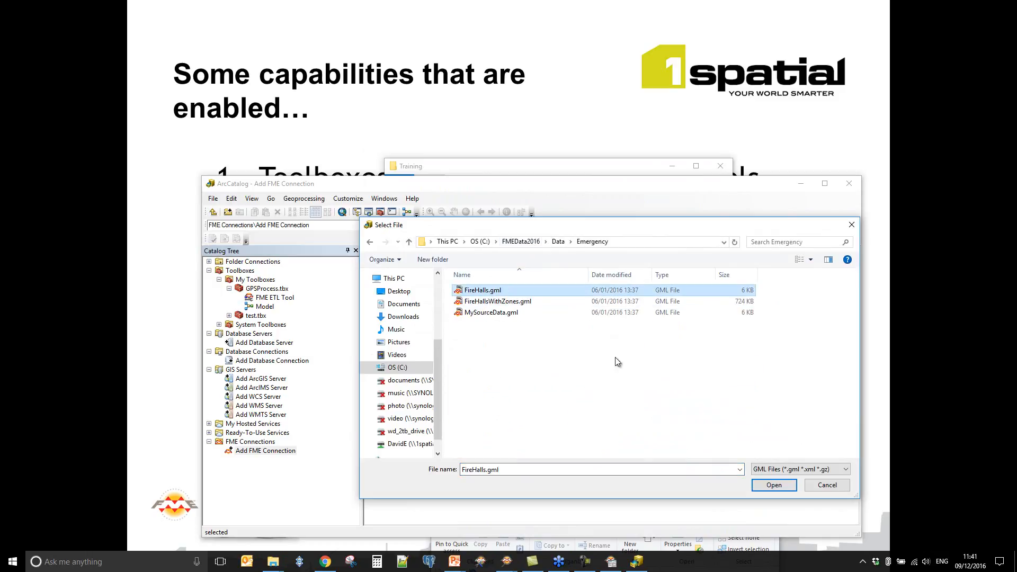
left_click(774, 485)
left_click(569, 391)
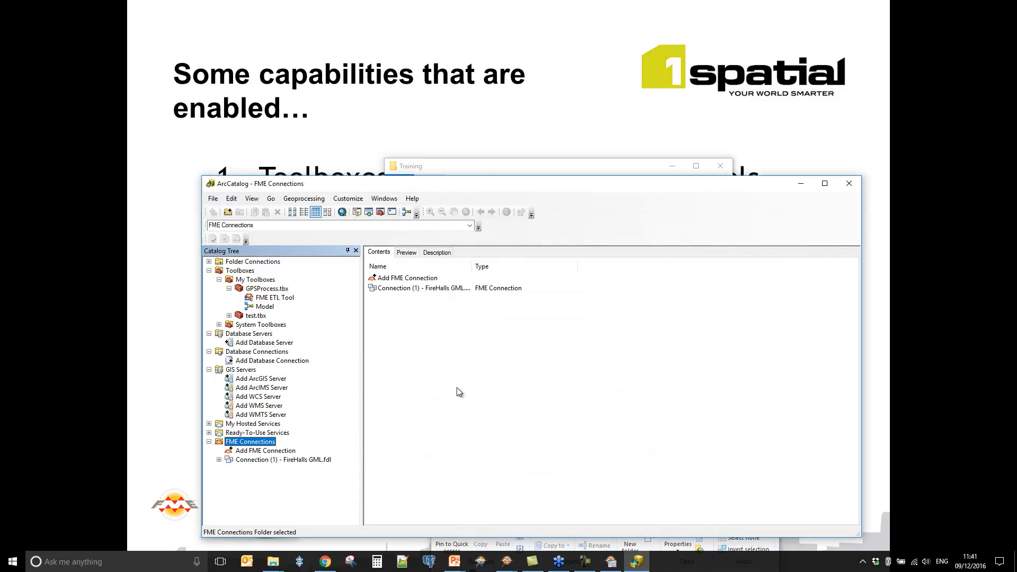
- Open the FireHalls GML connection, preview the geography of its FireHalls Point feature class, and return to its contents view
left_click(267, 459)
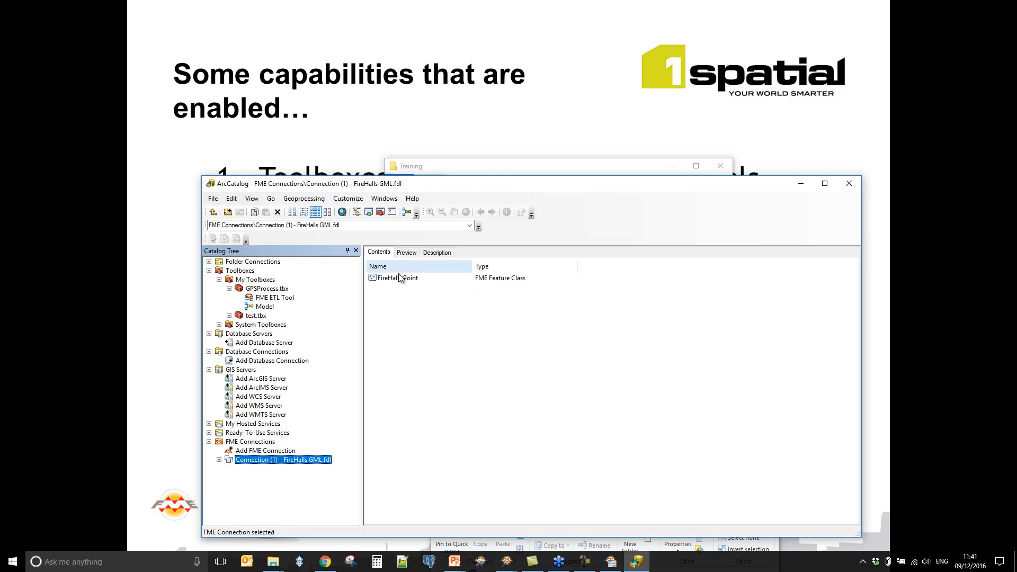
left_click(397, 278)
left_click(406, 252)
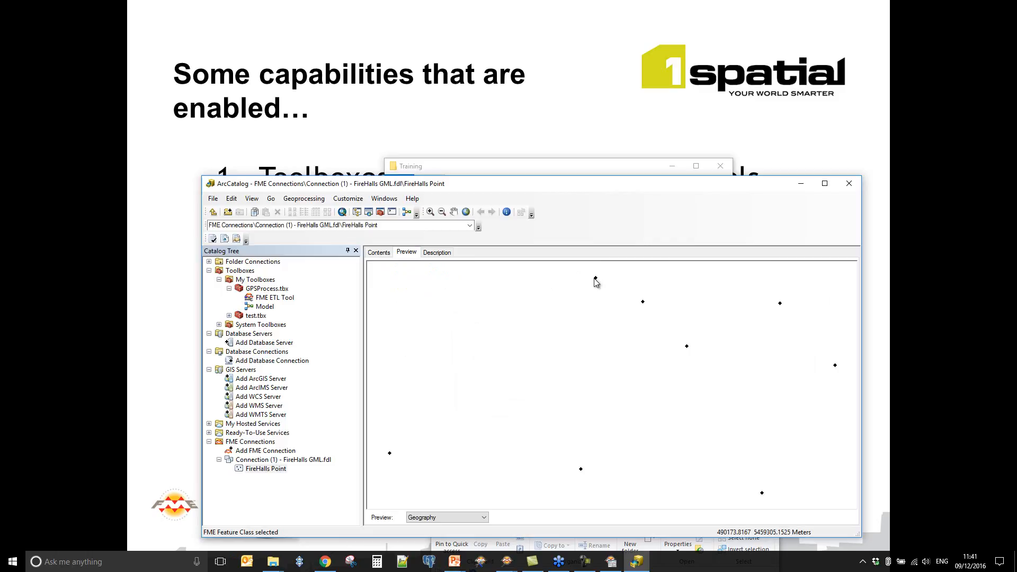
left_click(383, 252)
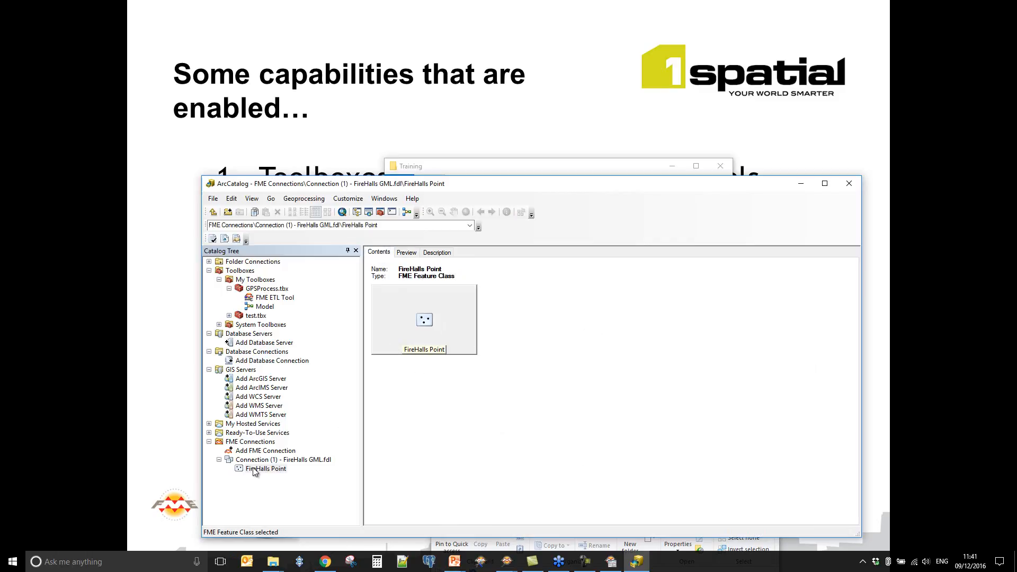